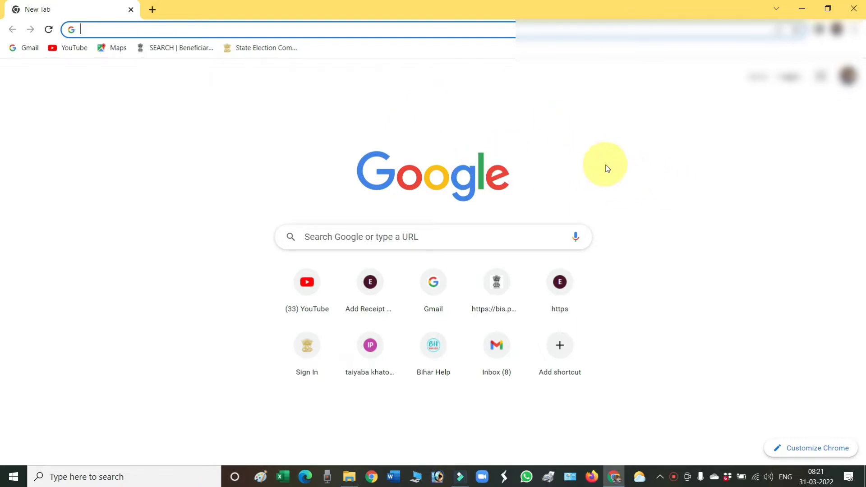
Step: Load the admin login page at sec2021.bihar.gov.in/admin/login and bring up the dashboard sidebar
text(http://sec2021.bihar.gov.in/admin/login)
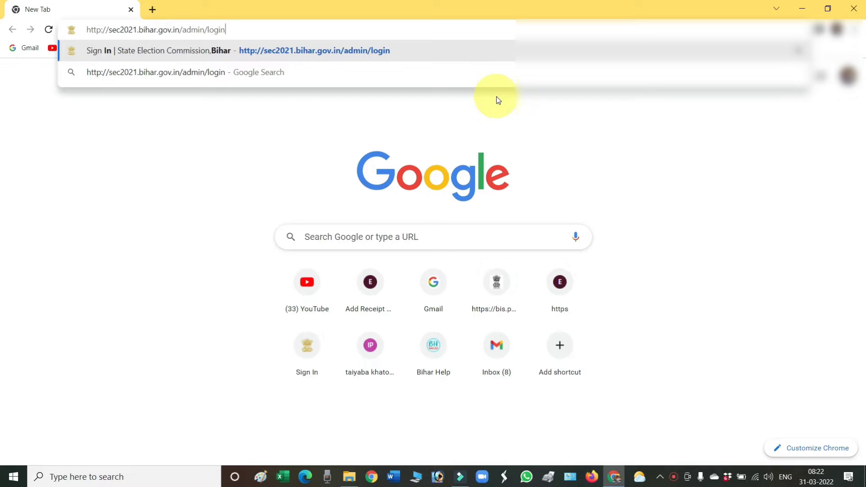
key(Return)
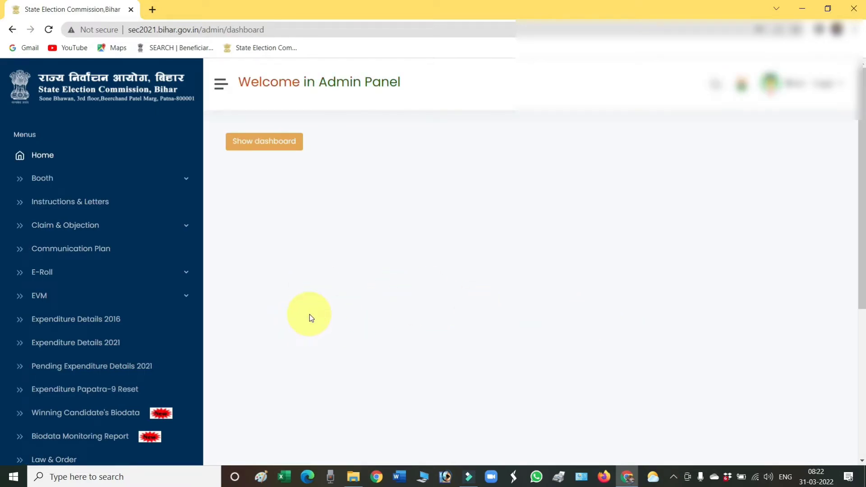
scroll(348, 306, down, 3)
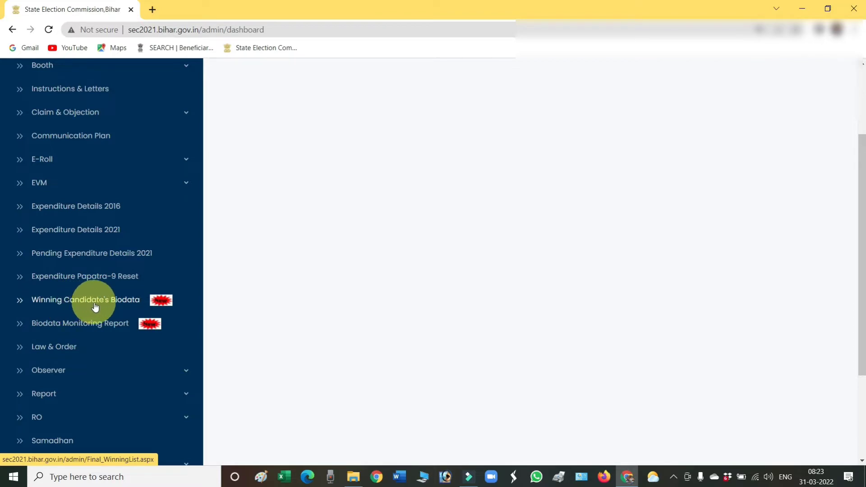
Step: Show Winning Candidate's Biodata for post ग्राम पंचायत के सदस्य in the मोहनी मंडल panchayat
click(120, 303)
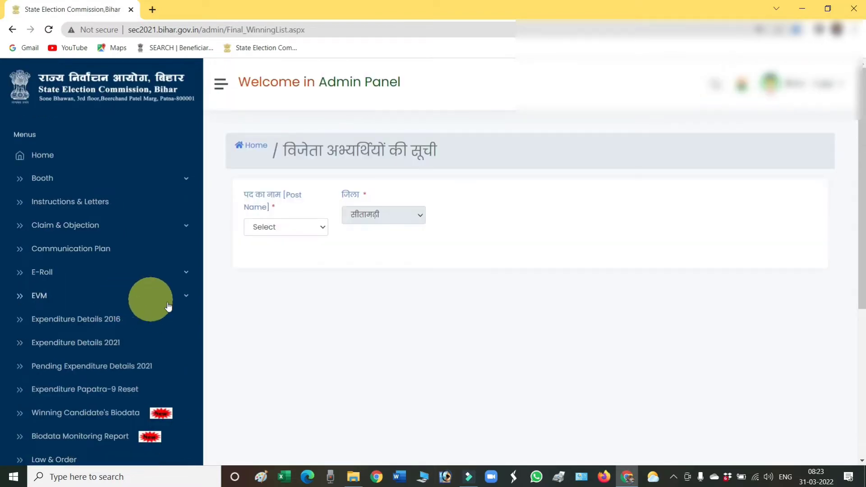
click(307, 220)
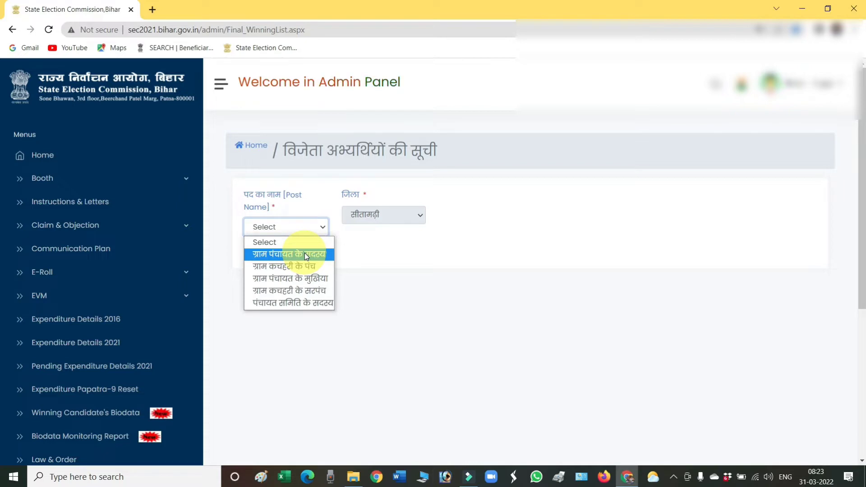
click(304, 252)
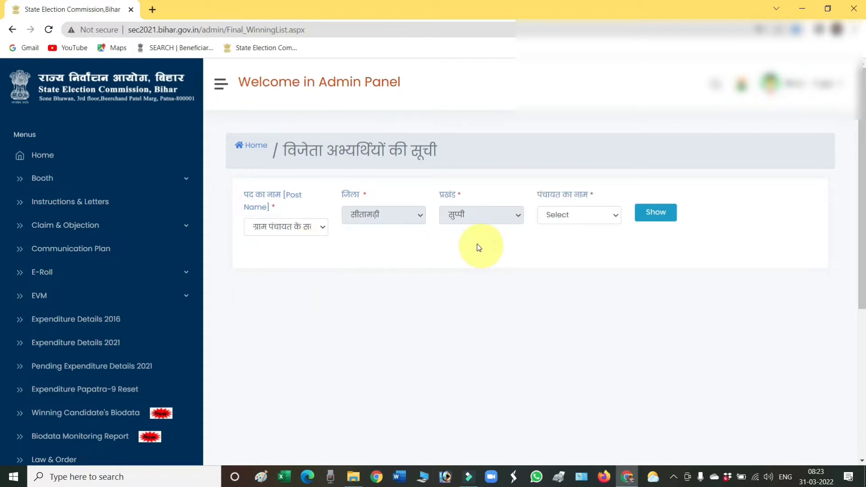
click(578, 216)
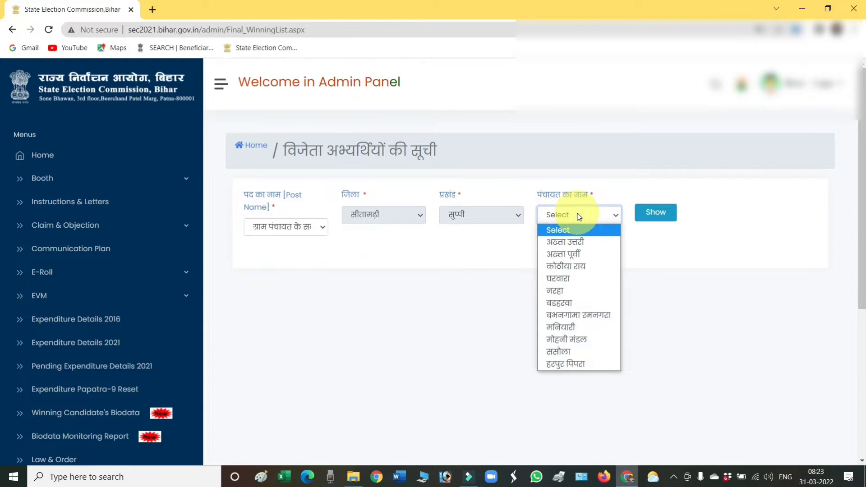
click(579, 338)
click(657, 212)
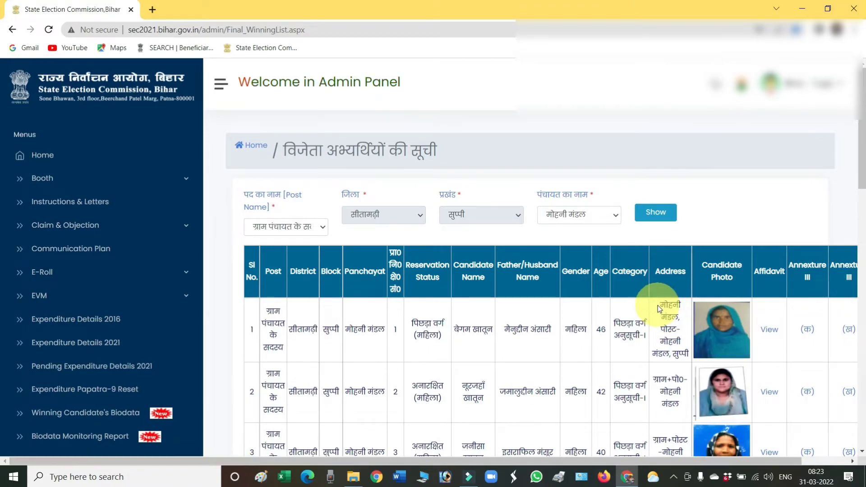
scroll(658, 305, down, 7)
scroll(657, 305, down, 3)
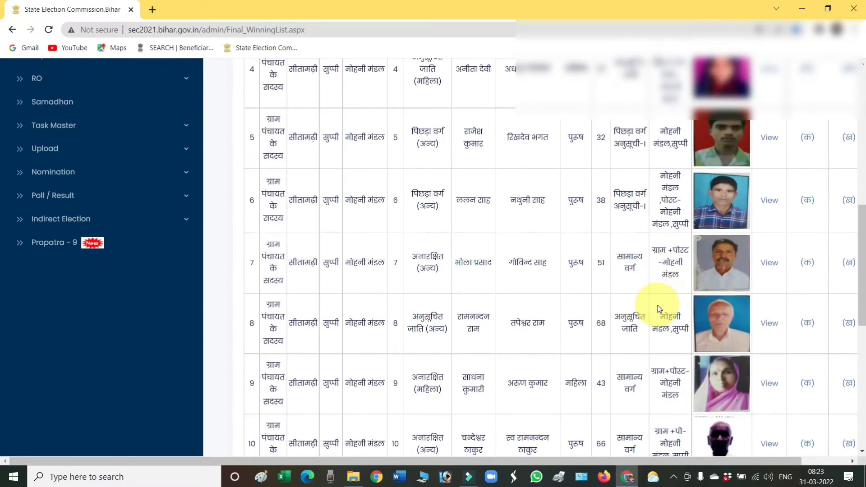
scroll(657, 305, down, 2)
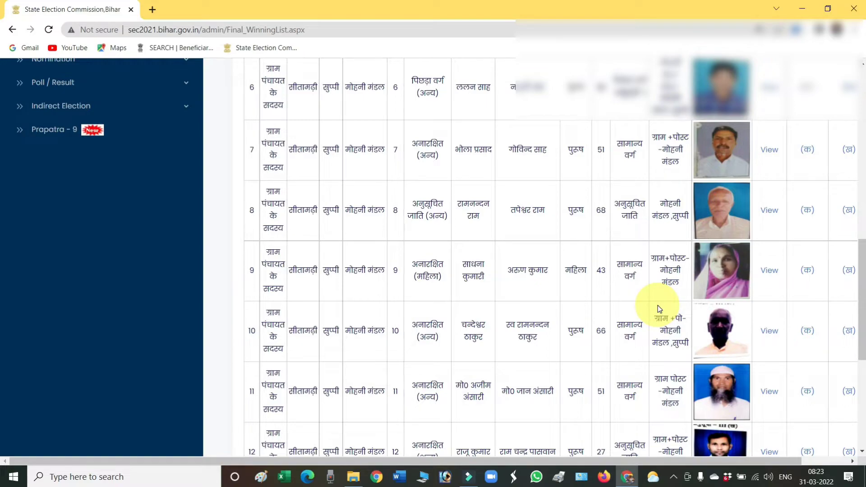
scroll(657, 305, down, 6)
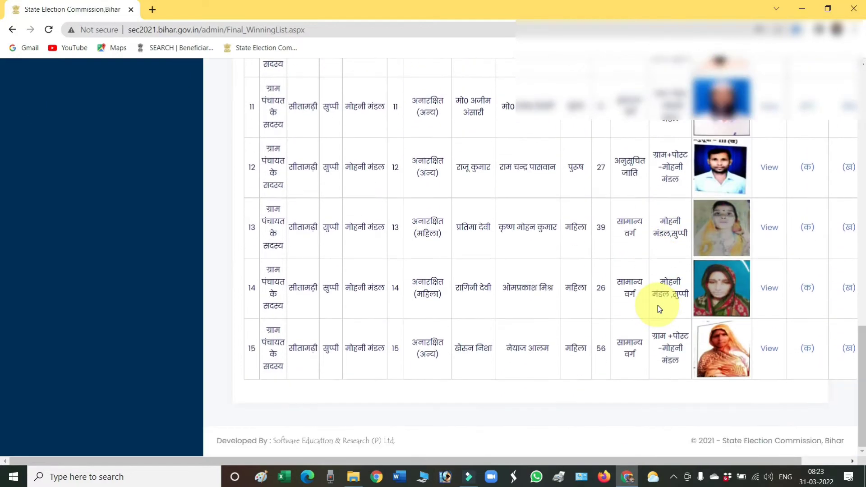
scroll(657, 305, up, 17)
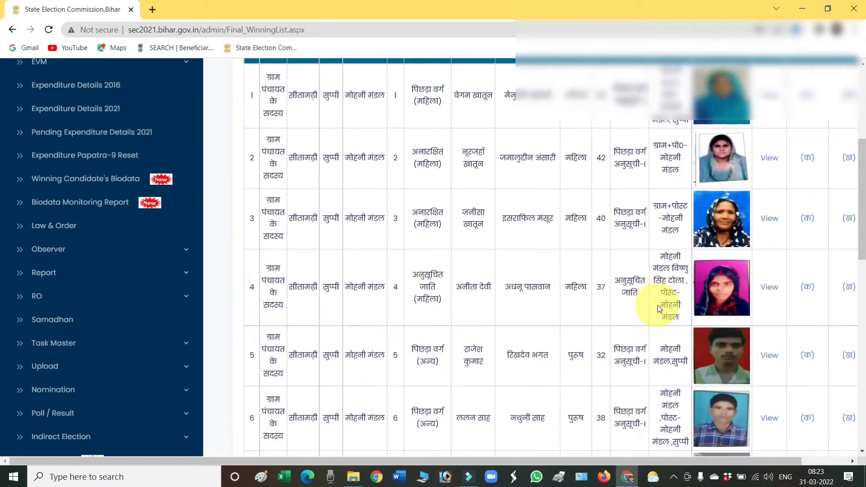
scroll(658, 305, down, 1)
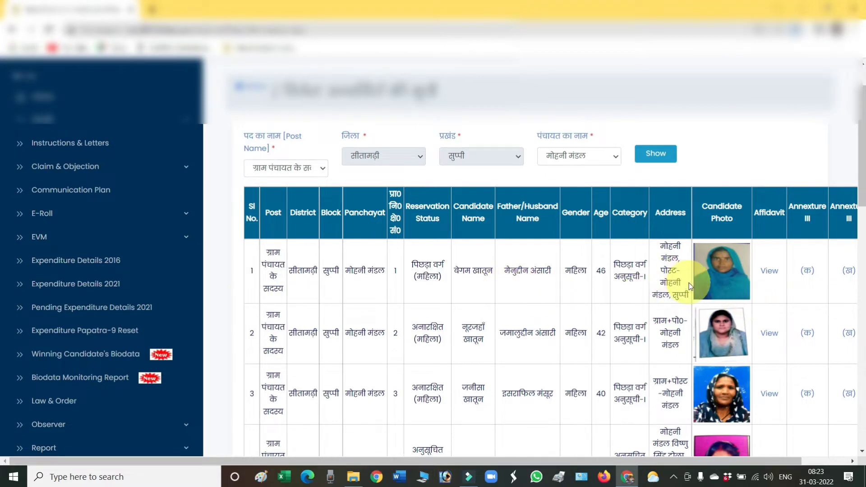
scroll(688, 284, down, 2)
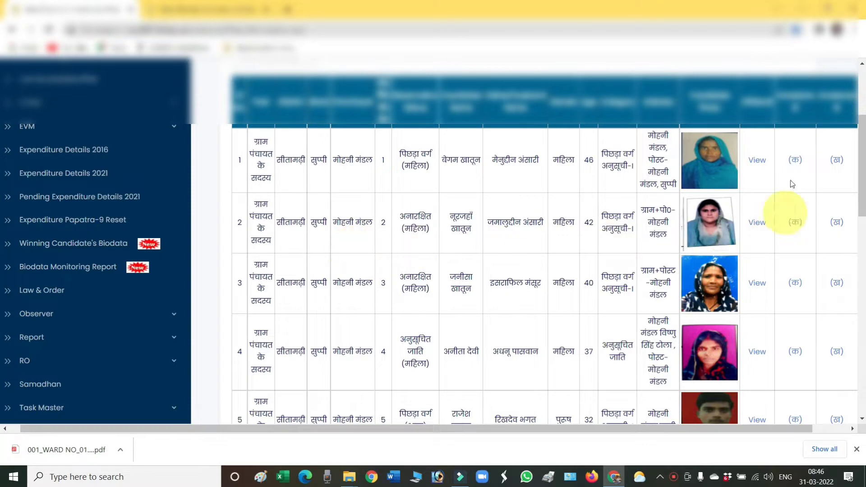
Step: Download row 2's affidavit PDF, prefixing its file name with '002_WARD NO_02_'
click(760, 224)
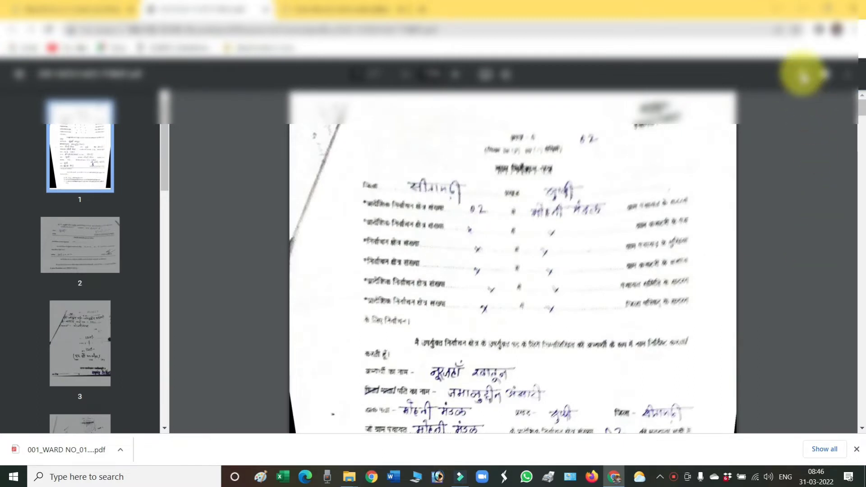
click(803, 75)
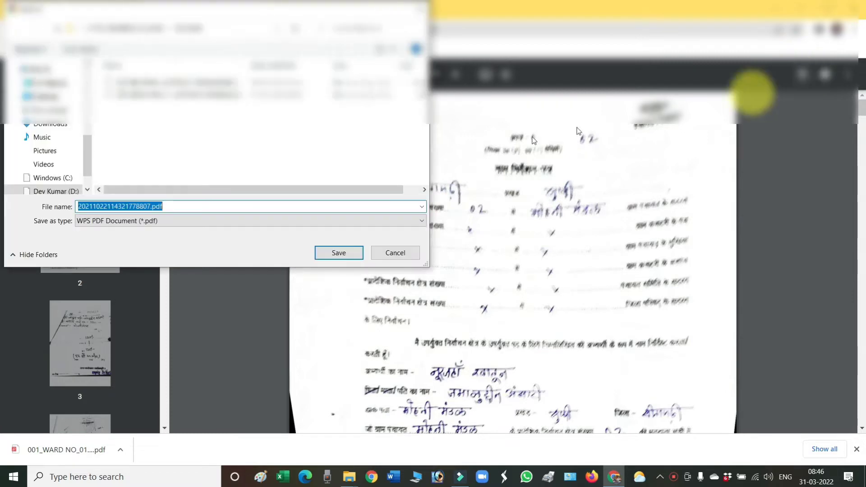
click(122, 208)
key(Home)
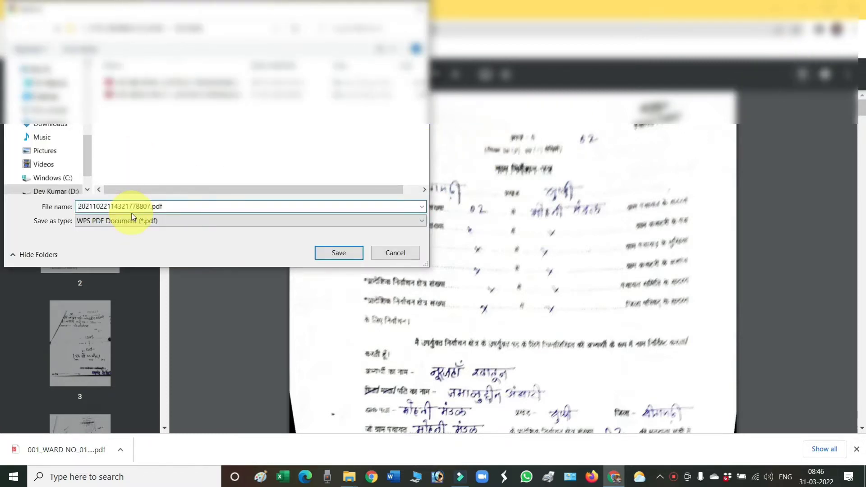
text(002)
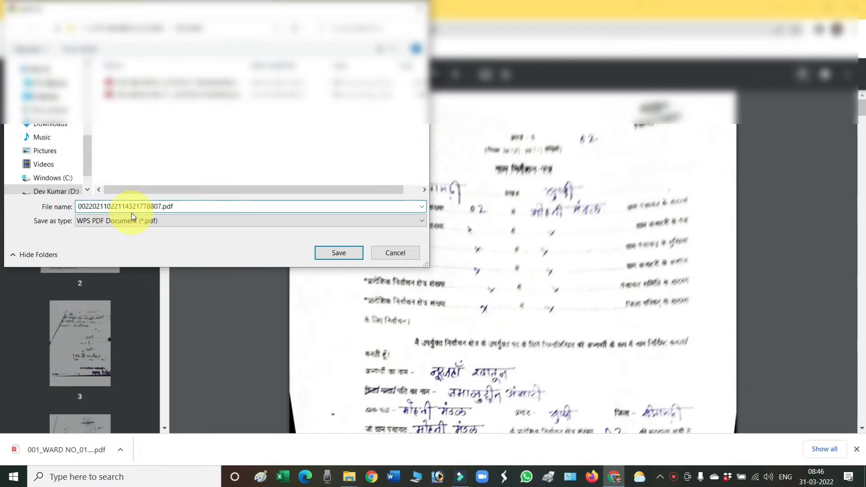
text(_)
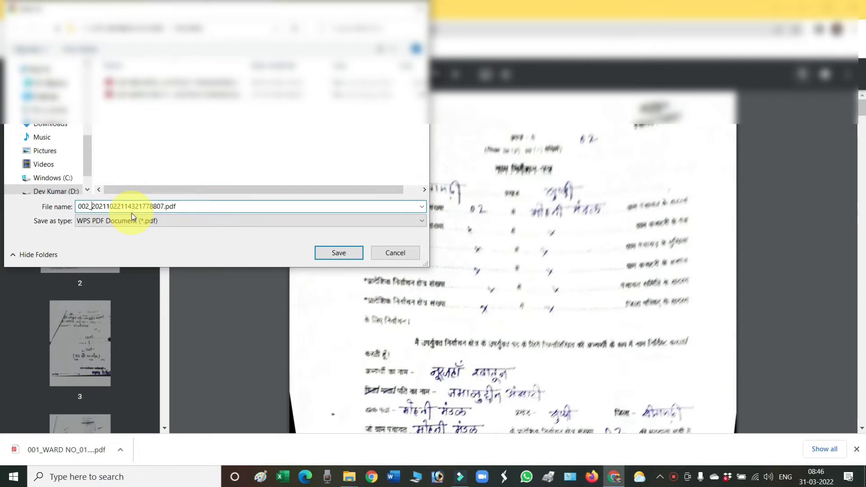
text(WARD)
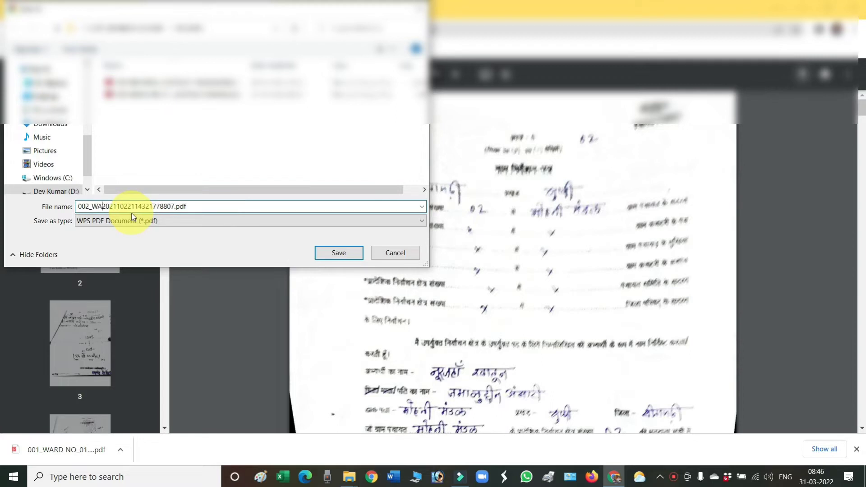
text( NO)
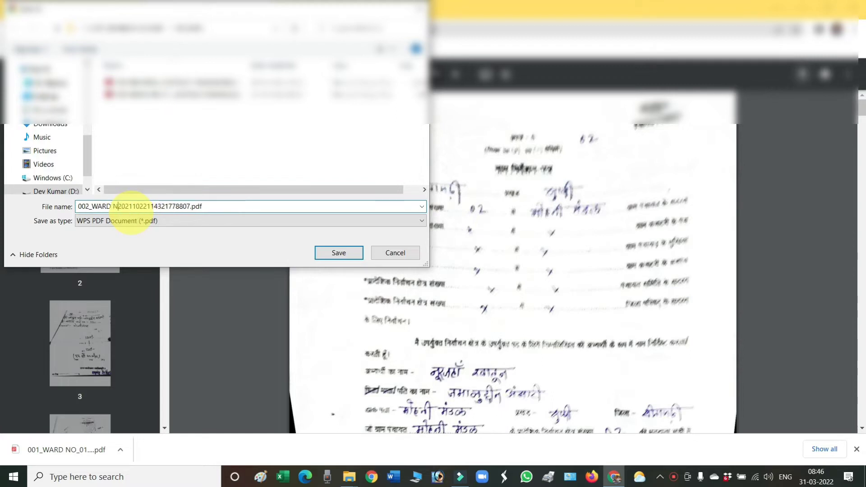
text(_02)
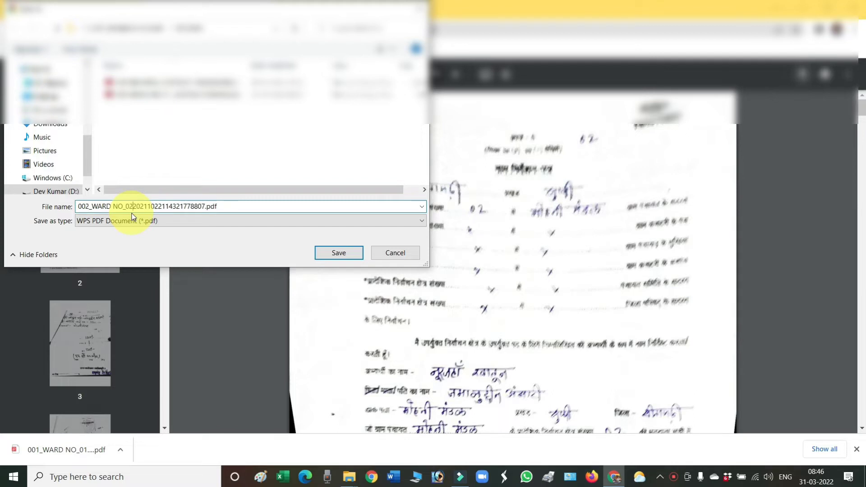
text(_)
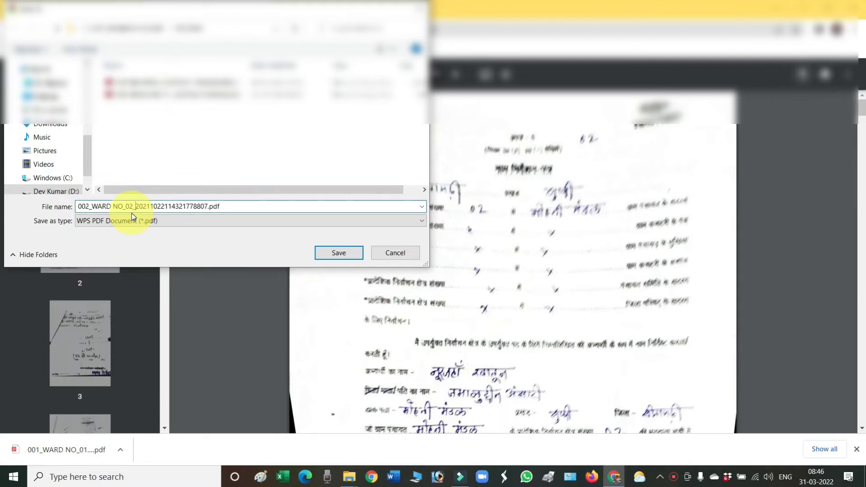
key(Return)
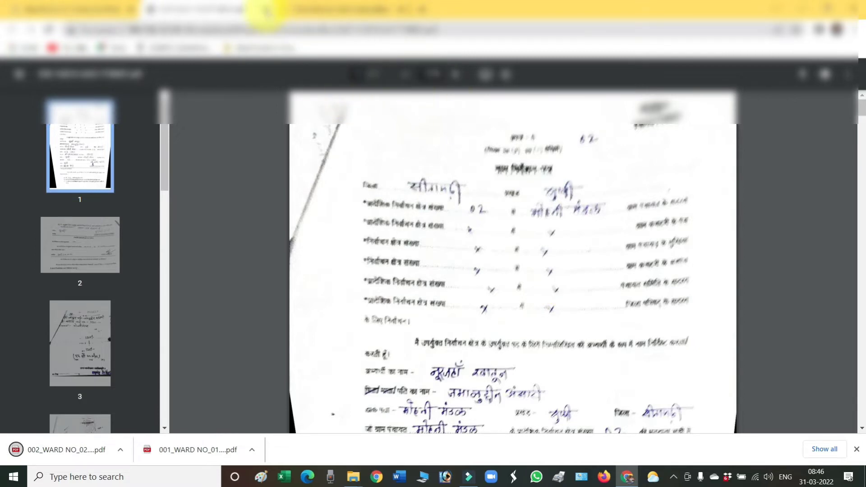
Step: Close the PDF and nomination form tabs, the downloads bar, and the first BIODATA window
click(266, 10)
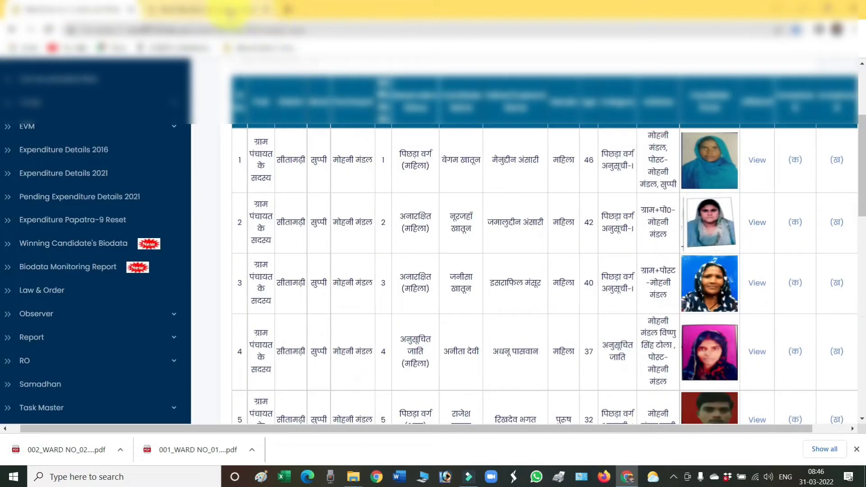
click(228, 12)
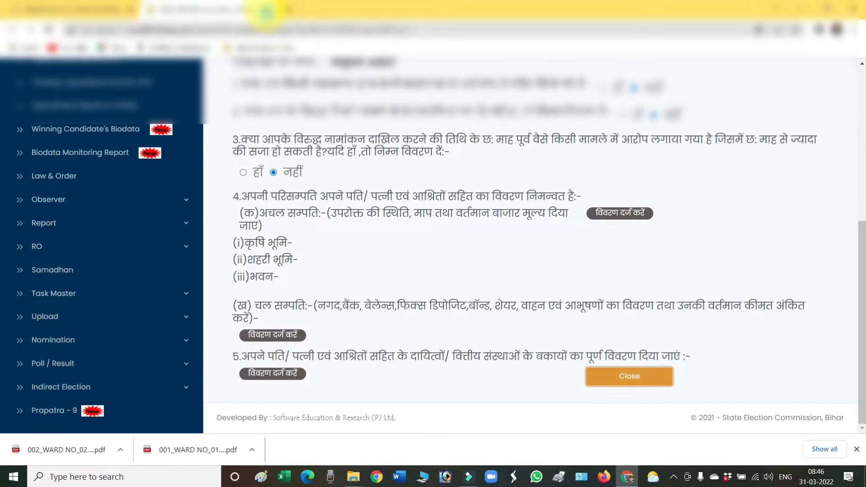
click(267, 10)
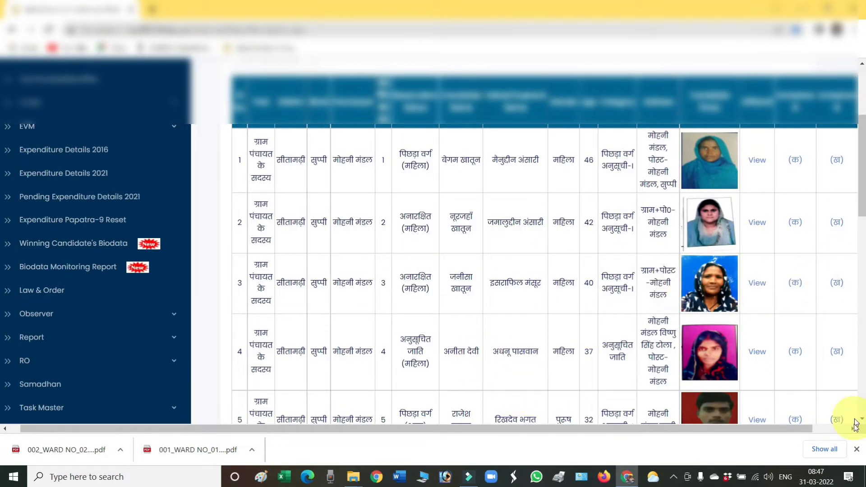
click(857, 449)
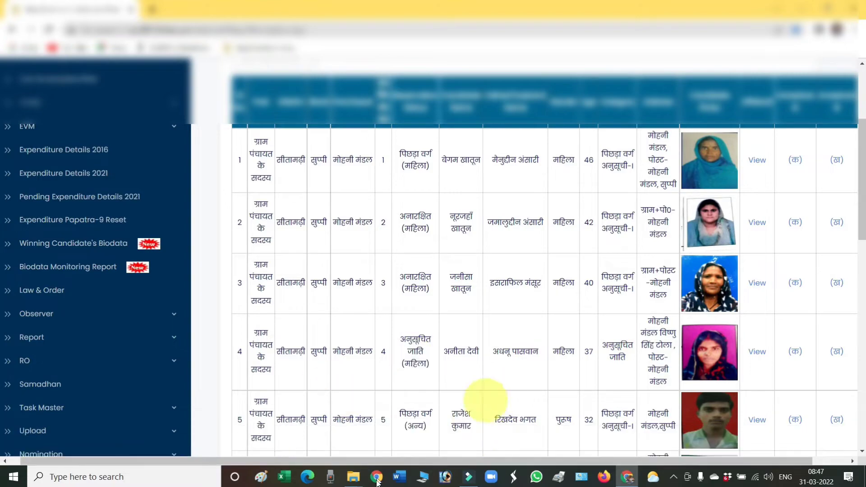
mouse_move(351, 481)
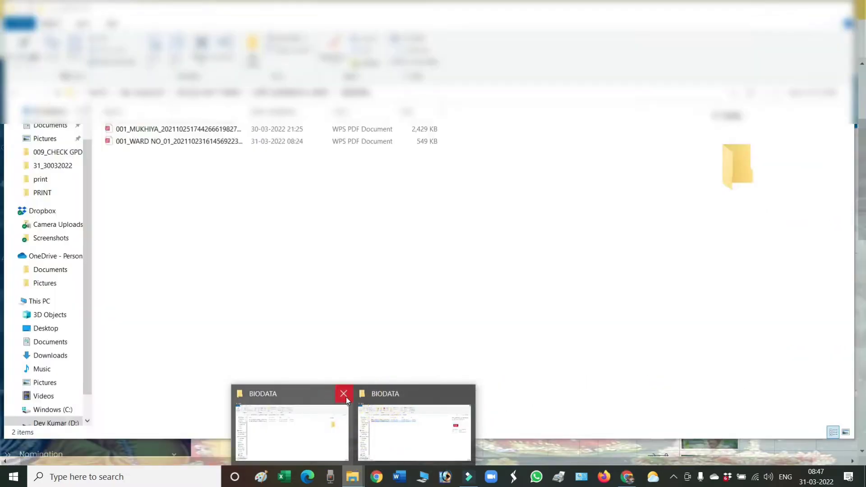
click(346, 397)
Step: Keep Microsoft Edge as the app for the ward 02 PDF via its Properties, then view it
click(348, 396)
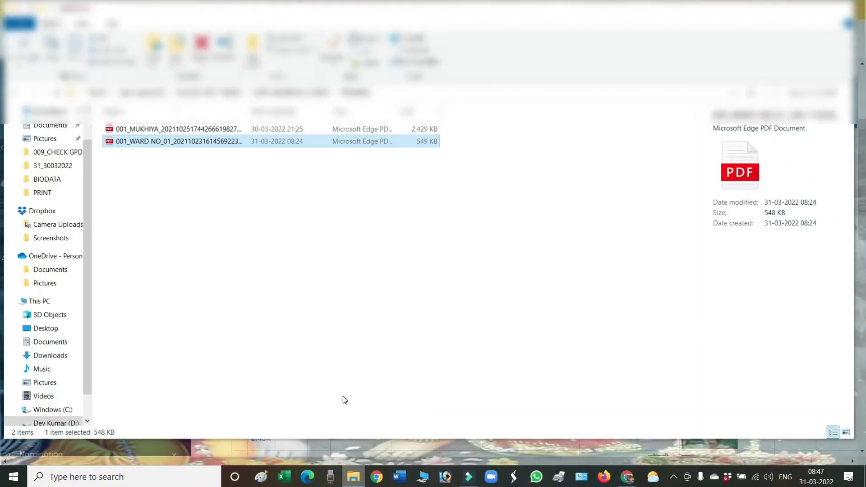
click(158, 155)
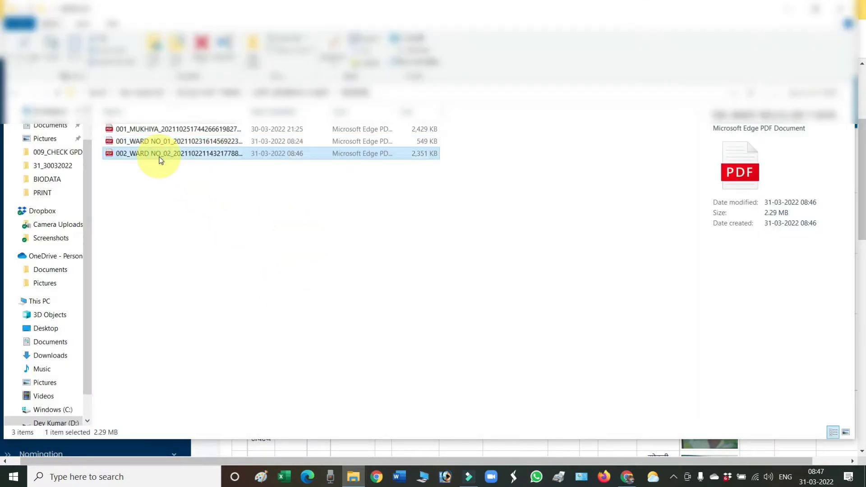
right_click(158, 156)
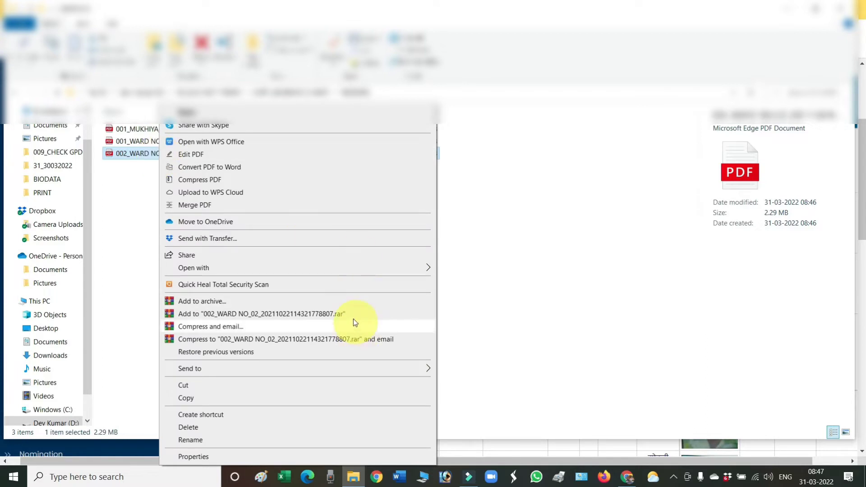
click(202, 456)
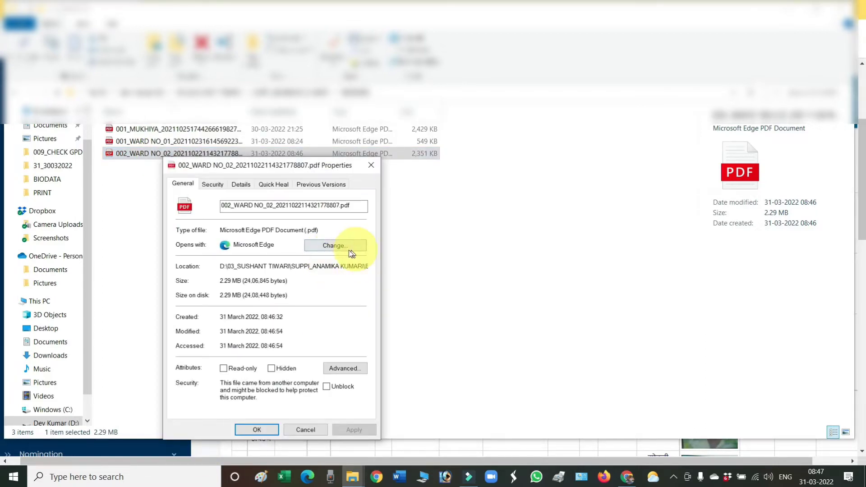
click(348, 248)
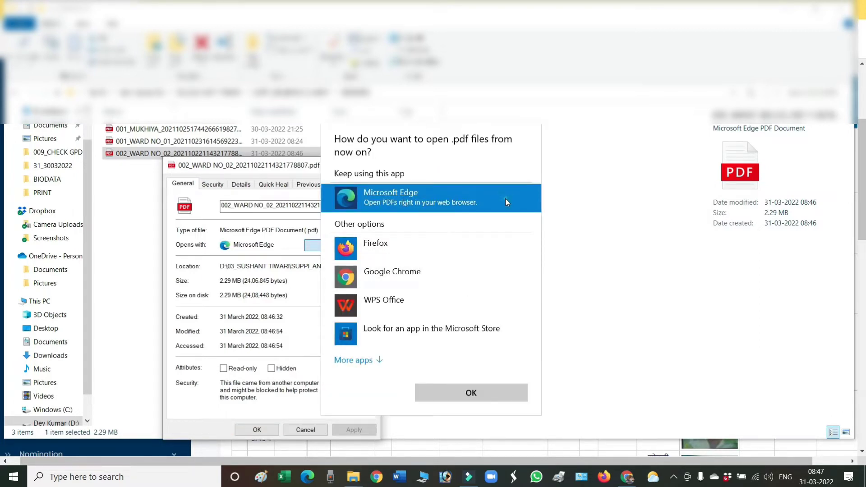
click(496, 392)
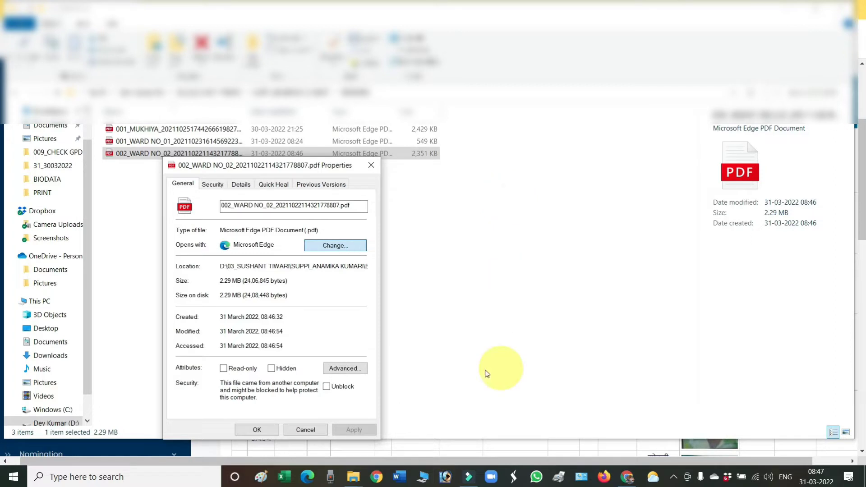
click(254, 429)
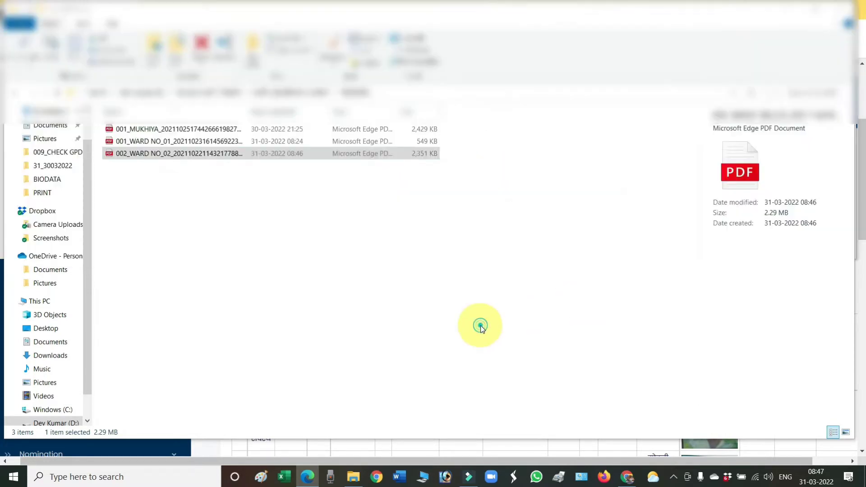
click(480, 325)
Step: Minimize File Explorer and return to the मोहनी मंडल winners table in Chrome
click(789, 9)
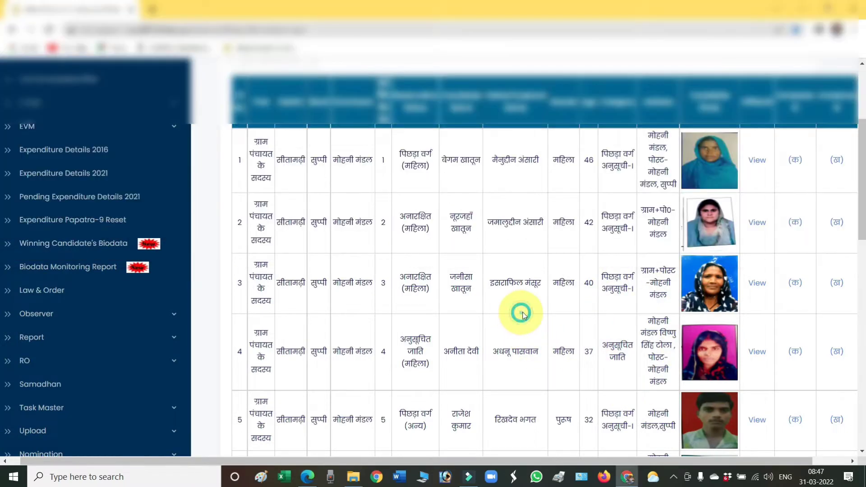
click(518, 315)
scroll(645, 293, up, 2)
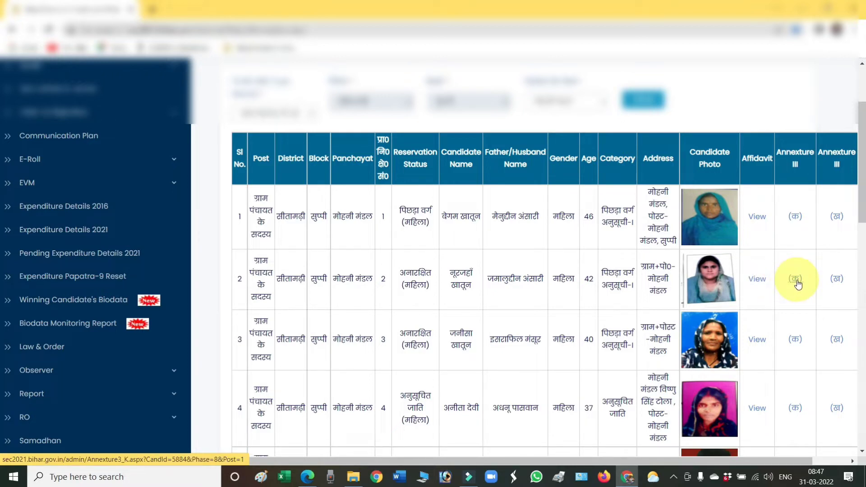
Step: Open candidate 2's Annexure-III (क) form and scroll down to question 4
click(796, 280)
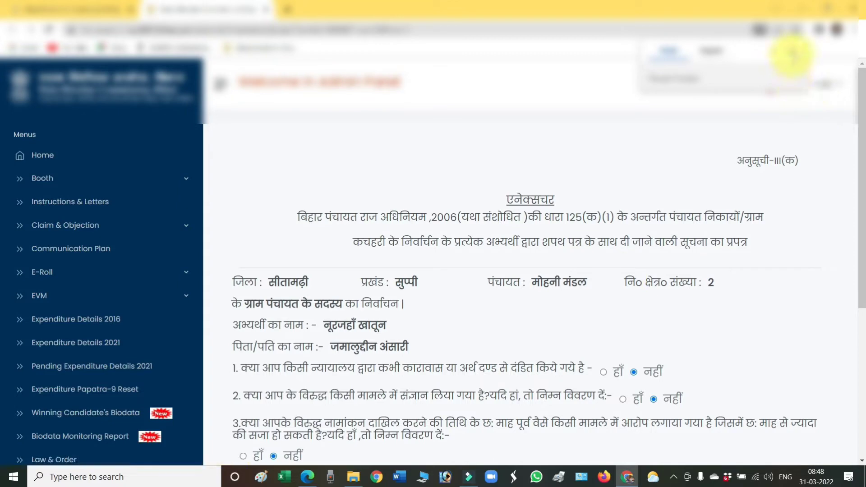
scroll(535, 289, down, 5)
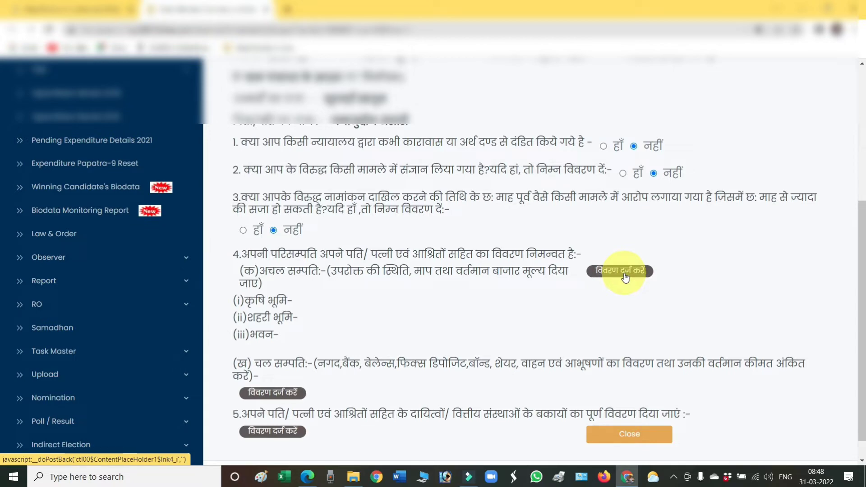
Step: Open the अचल सम्पत्ति entry page and resize the browser to the lower half of the screen
click(625, 274)
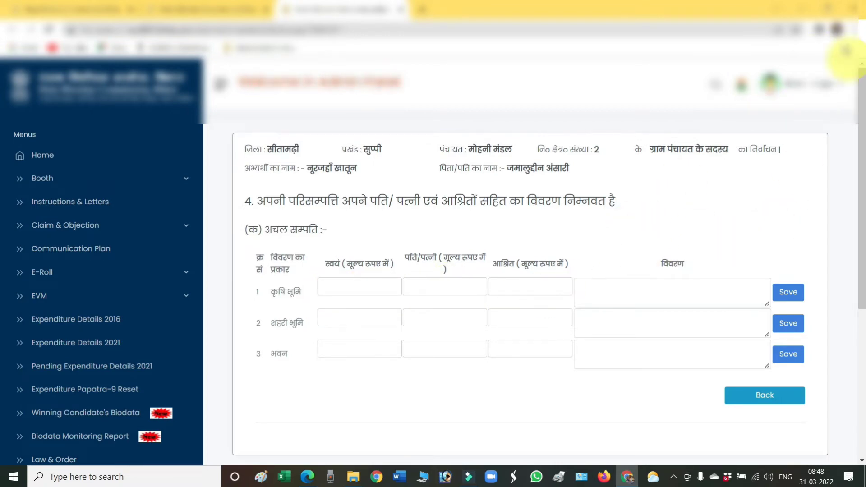
click(828, 8)
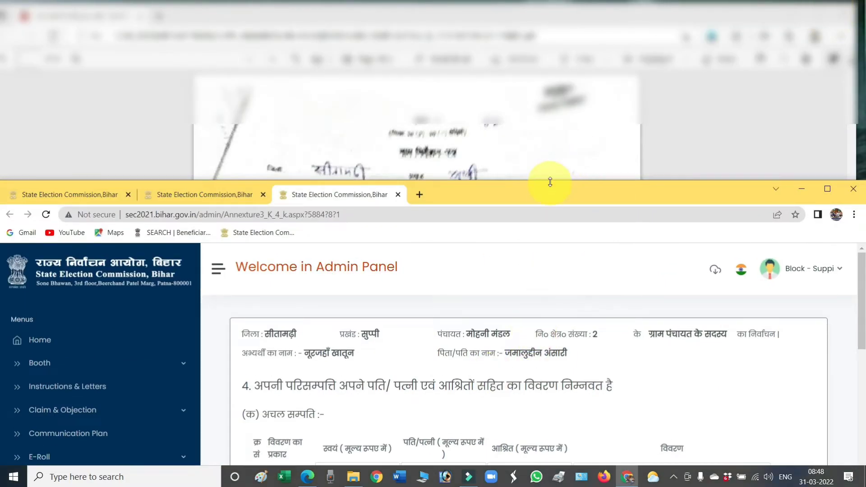
drag(551, 189, 543, 254)
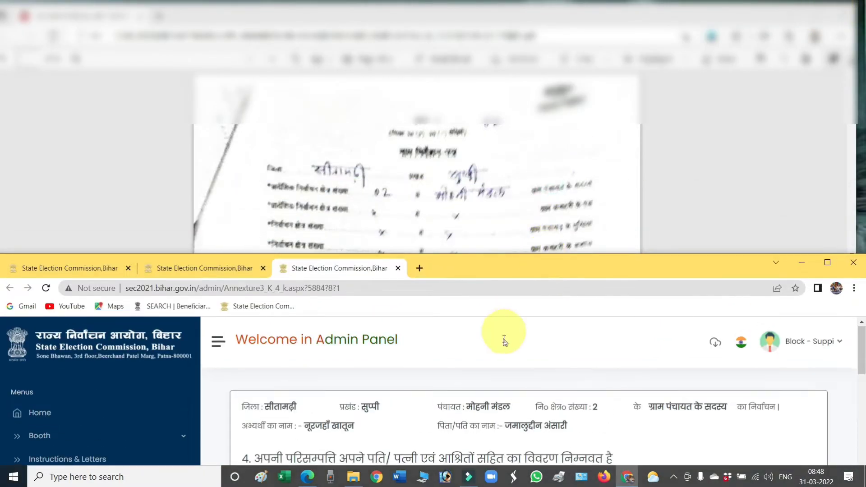
scroll(481, 368, down, 3)
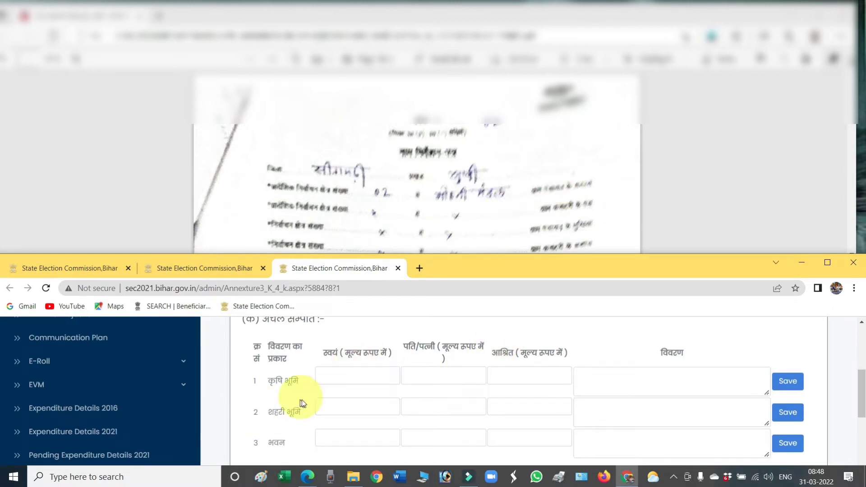
Step: Scroll the scanned affidavit to section 4: agricultural land 2,80,000 and house 4,00,000
click(496, 200)
scroll(495, 199, down, 5)
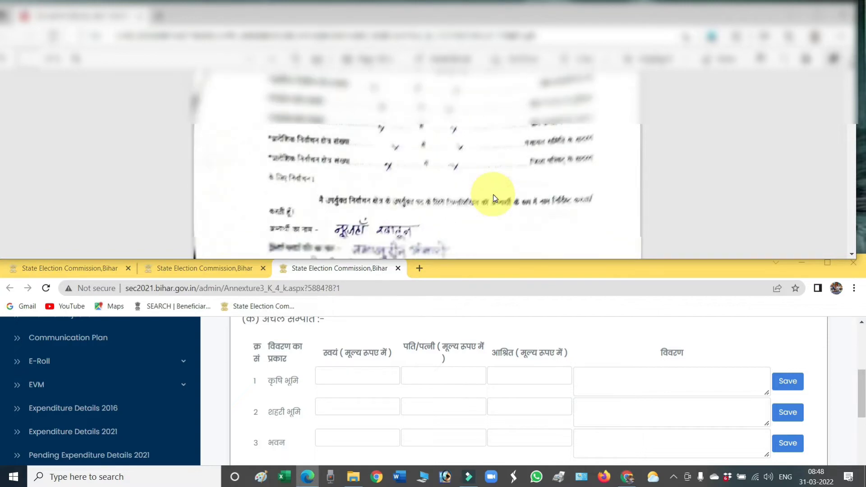
scroll(487, 176, down, 10)
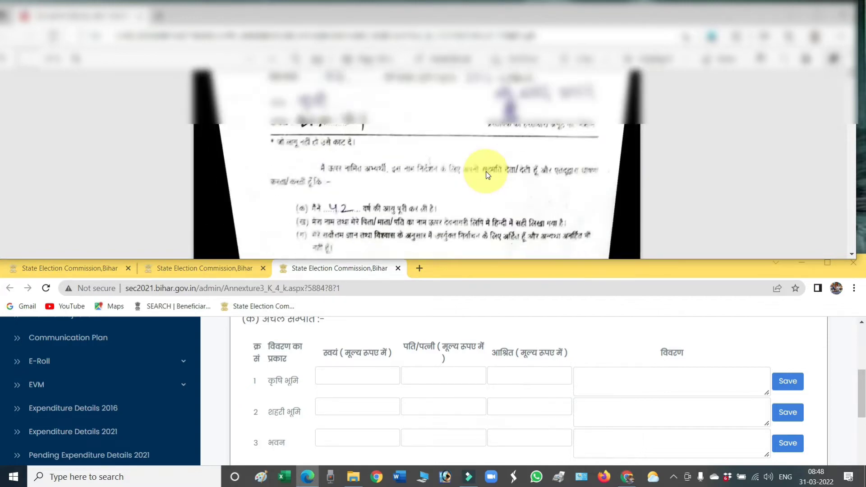
scroll(486, 180, down, 10)
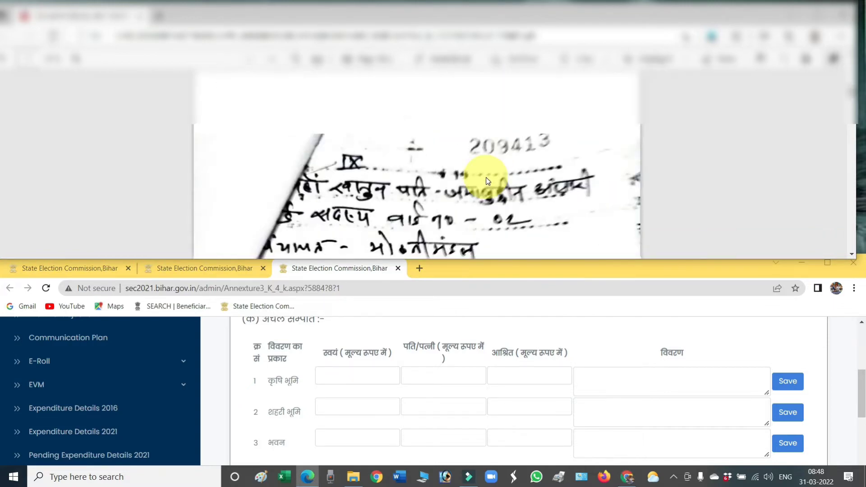
scroll(487, 182, down, 10)
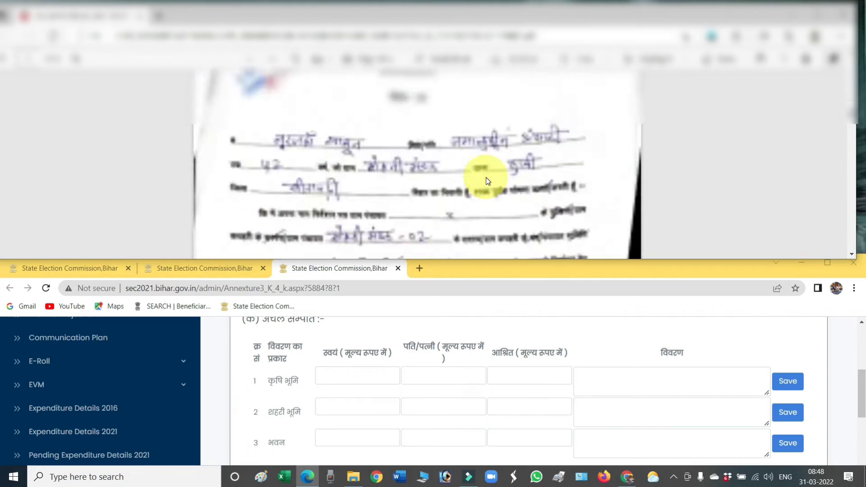
scroll(487, 181, down, 10)
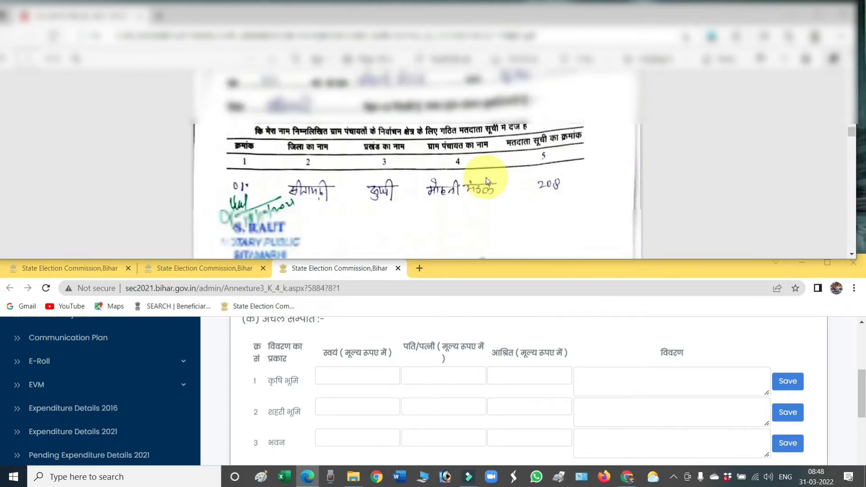
scroll(486, 180, down, 10)
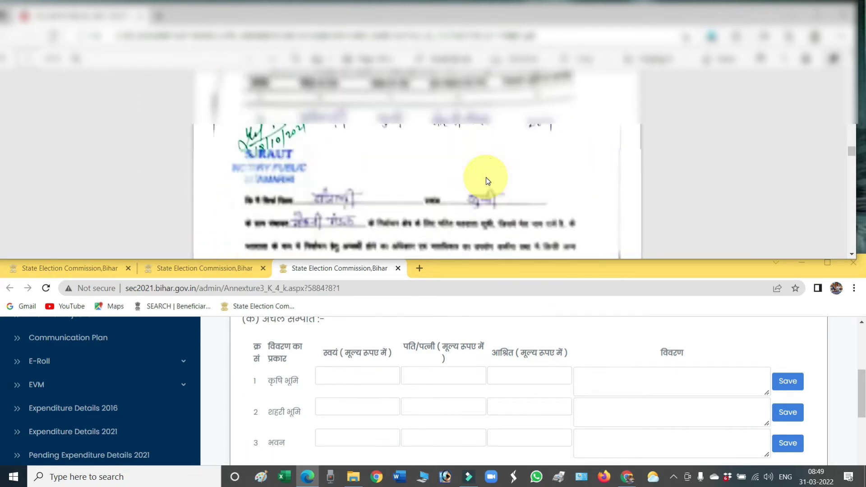
scroll(486, 181, down, 10)
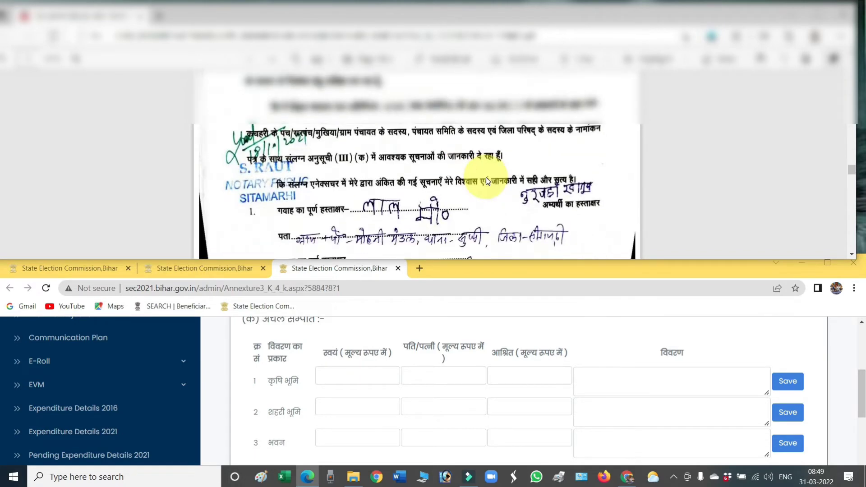
scroll(485, 181, down, 10)
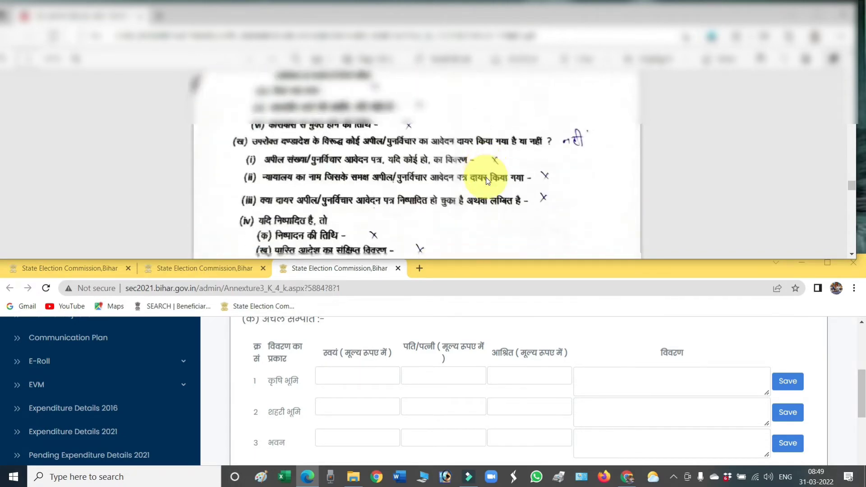
scroll(487, 181, down, 5)
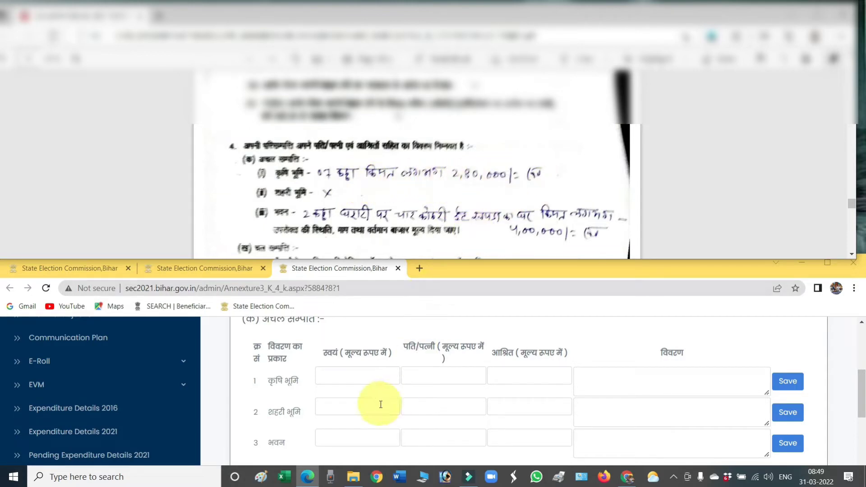
Step: Enter 280000 as own agricultural land value with description '७ कठा कीमत लगभग'
click(340, 379)
text(2)
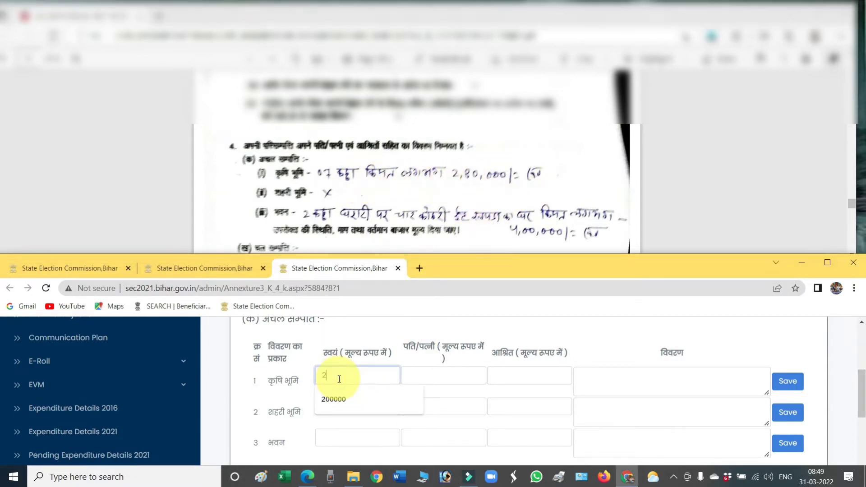
text(80)
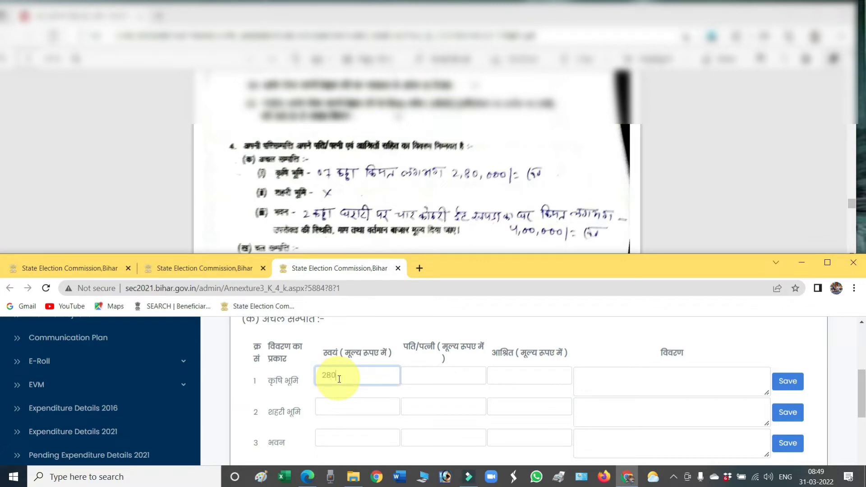
text(000)
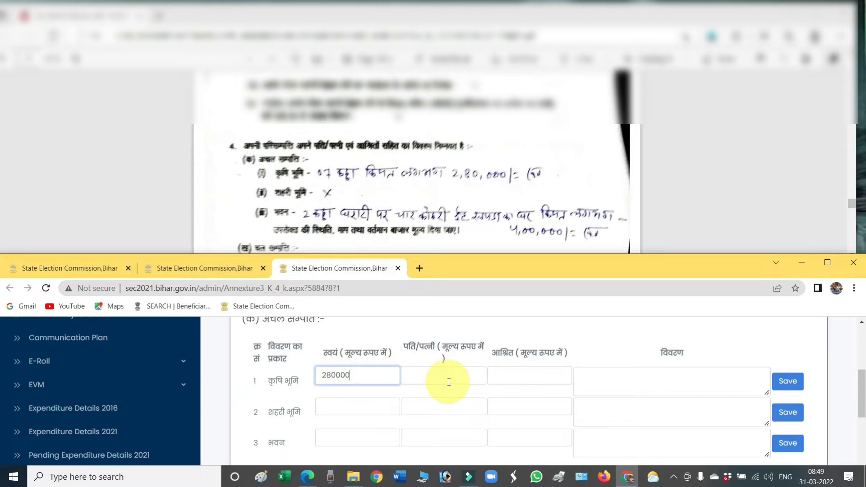
click(646, 381)
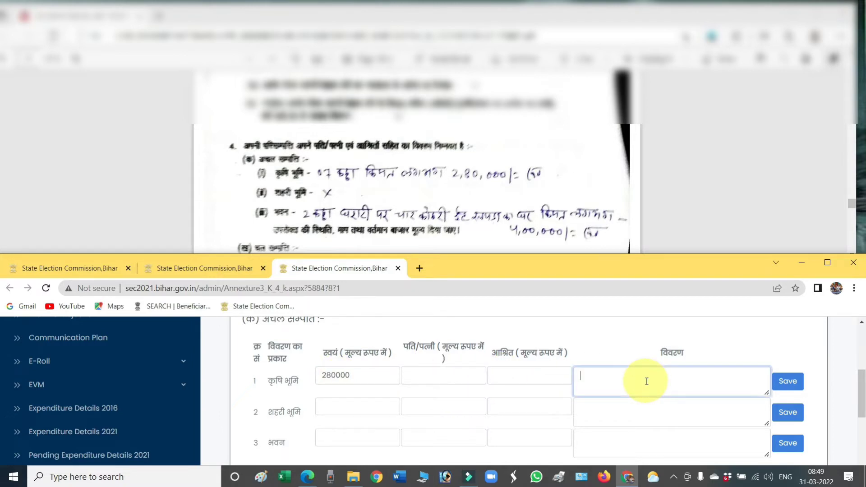
text(७ कठा कीमत लगभग)
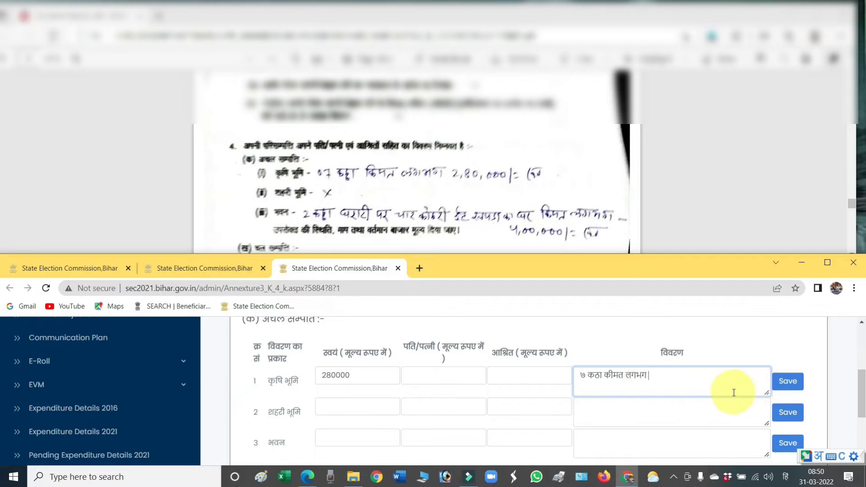
click(789, 383)
Step: Fill 0 for spouse and dependents and save the agricultural land row
click(434, 375)
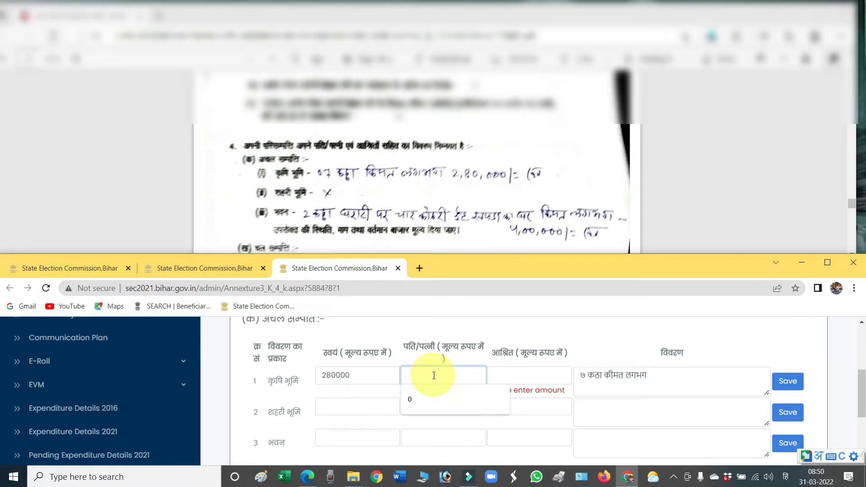
key(super+space)
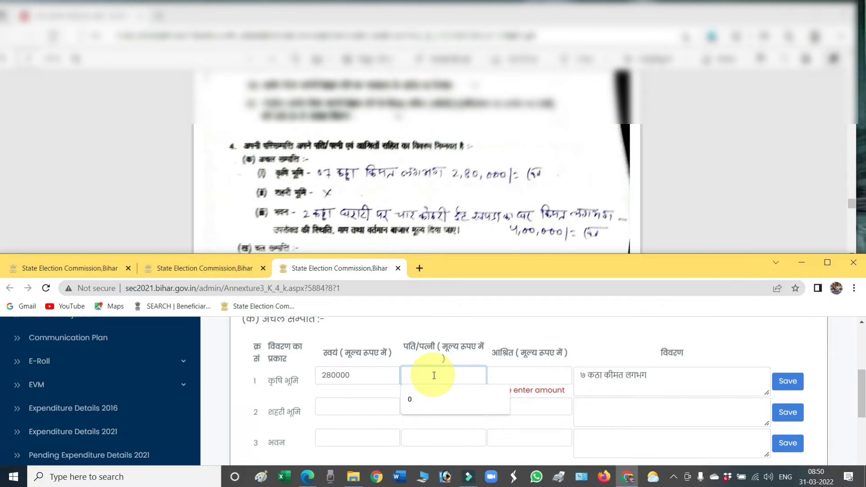
key(Tab)
text(0)
key(Tab)
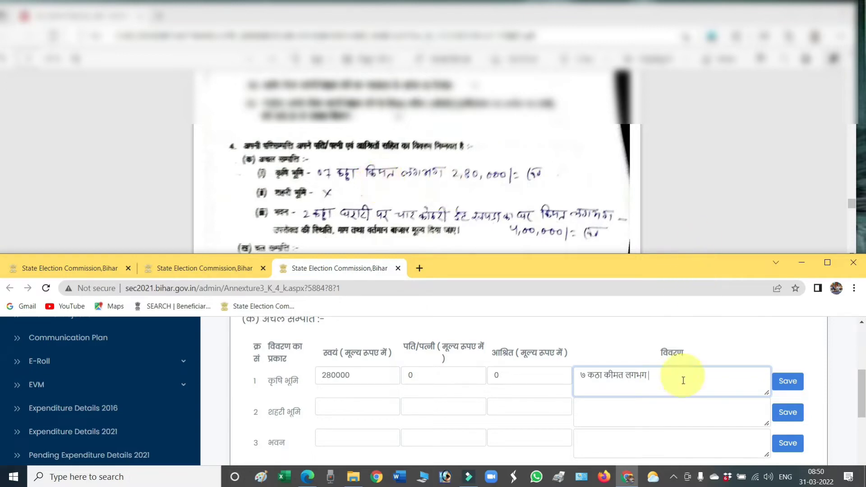
click(785, 387)
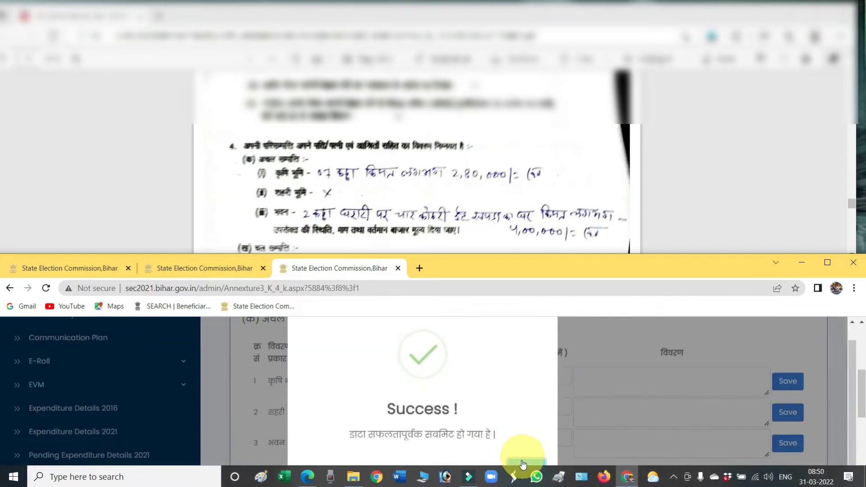
click(523, 457)
scroll(566, 397, down, 5)
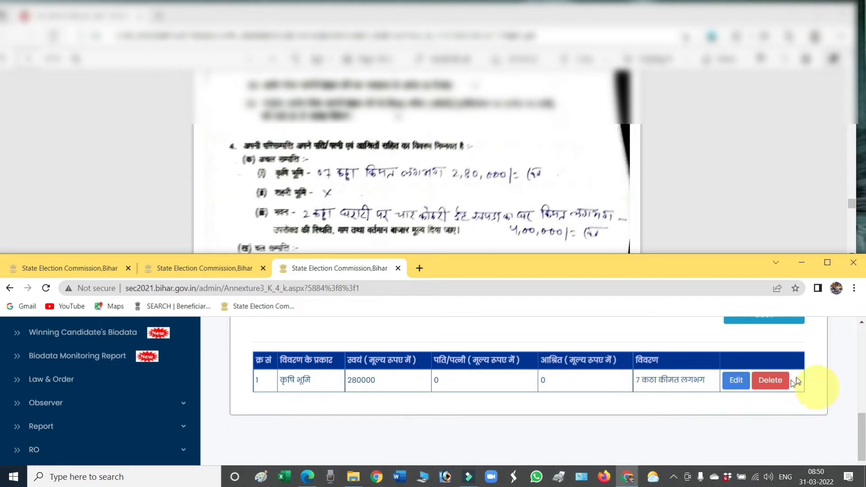
Step: Enter 0 for self, spouse and dependents in the शहरी भूमि row and save it
click(742, 389)
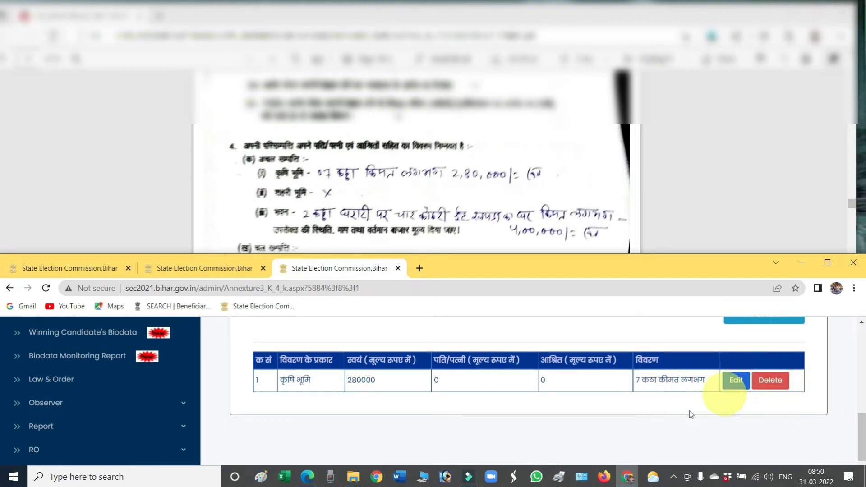
scroll(651, 403, down, 3)
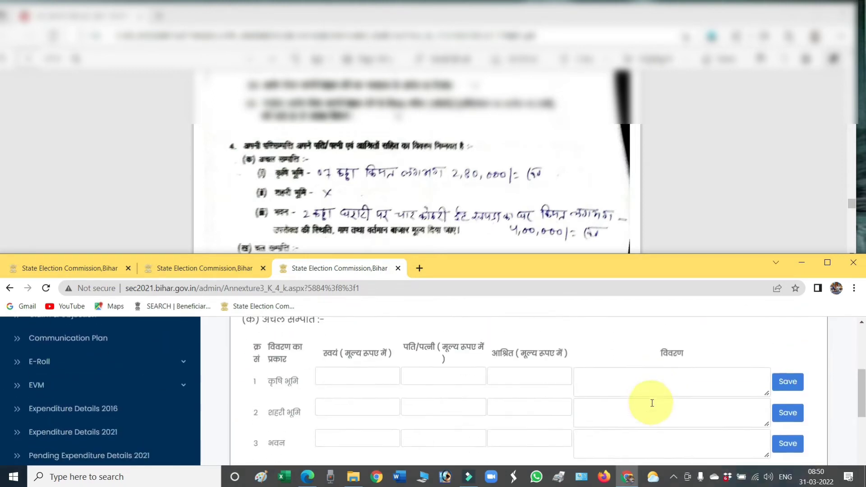
click(367, 406)
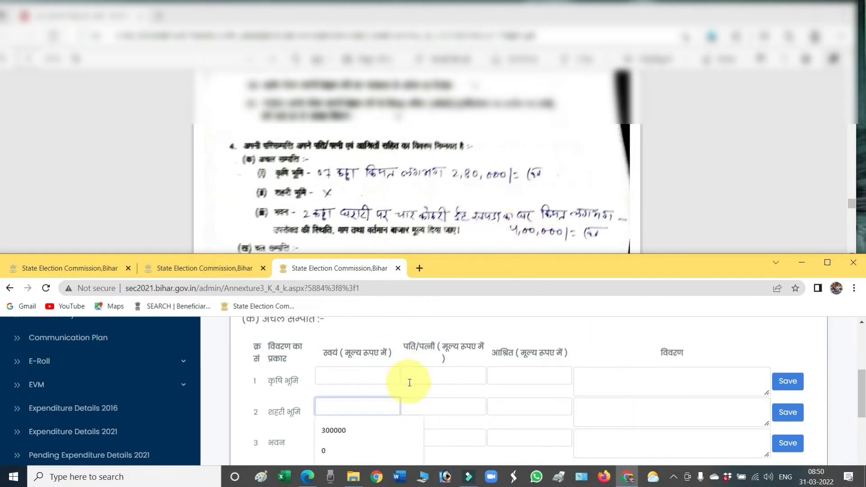
text(0)
key(Tab)
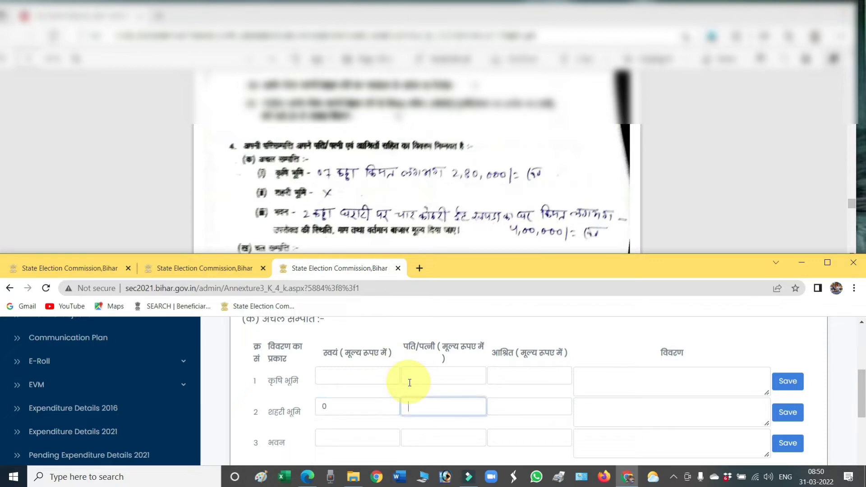
text(0)
key(Tab)
key(Tab)
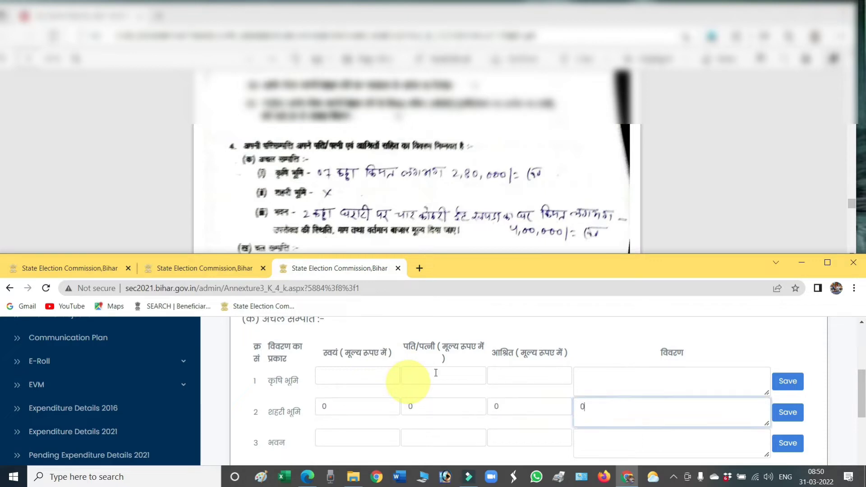
click(787, 412)
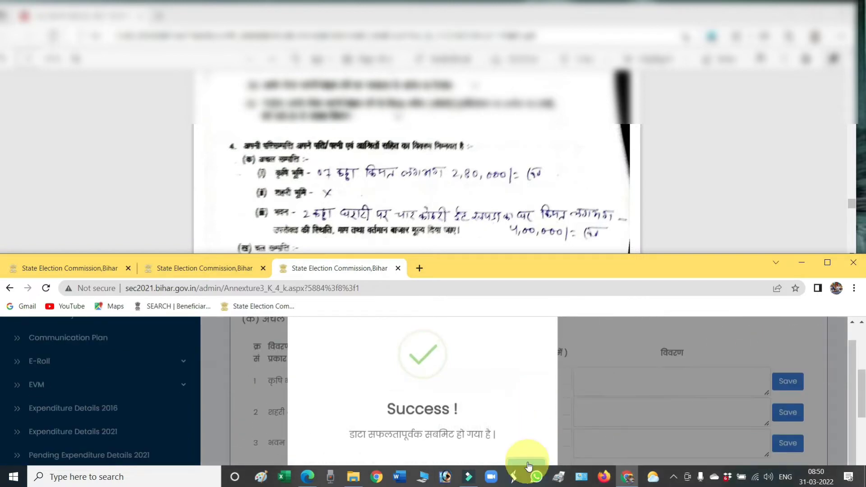
click(528, 458)
scroll(483, 391, down, 1)
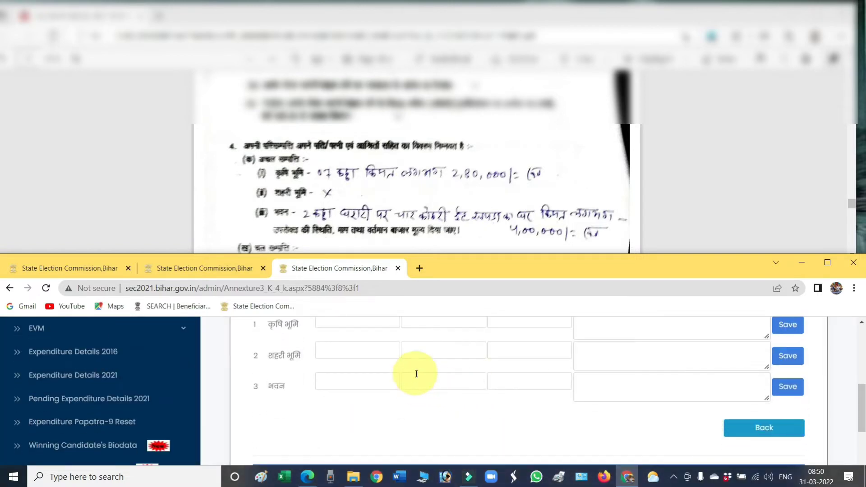
Step: Save the building (भवन) row as 400000 self, 0 spouse, 0 dependants with its four-room house description
click(366, 388)
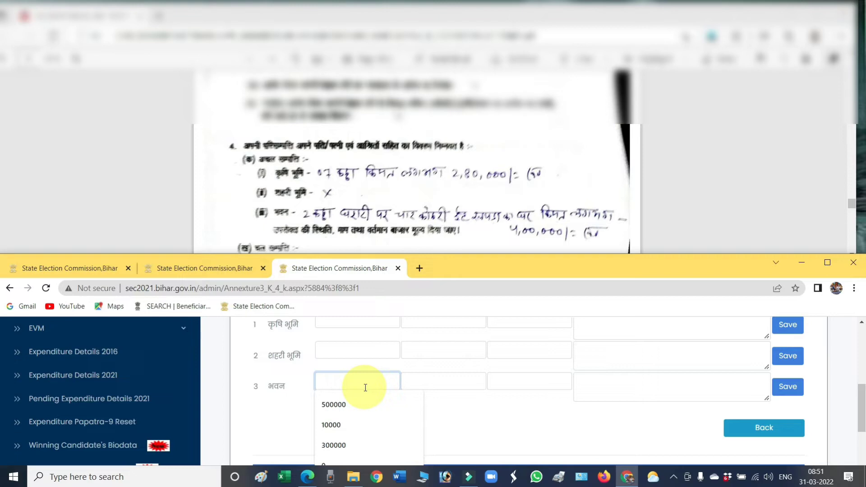
text(400000)
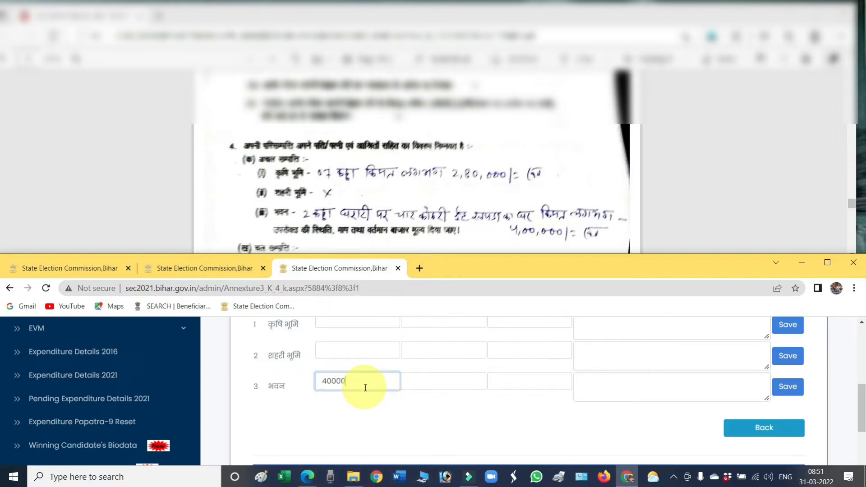
click(451, 382)
text(0)
key(Tab)
text(0)
key(Tab)
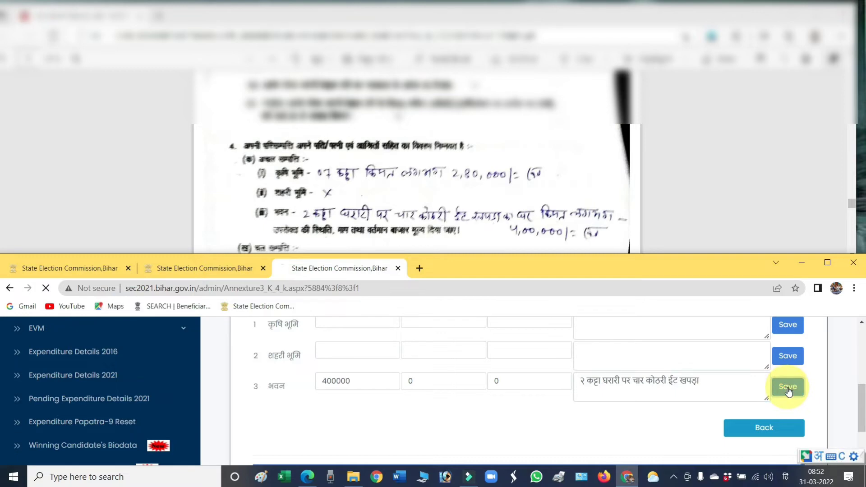
click(787, 387)
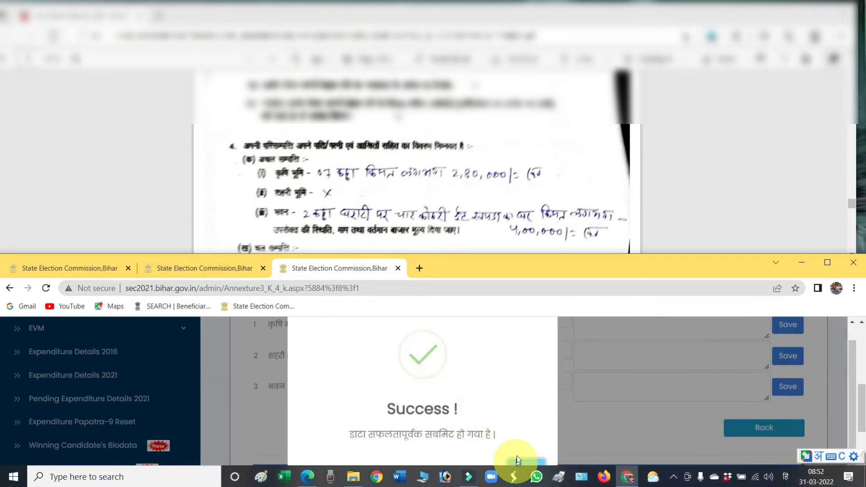
click(514, 461)
drag(528, 253, 532, 212)
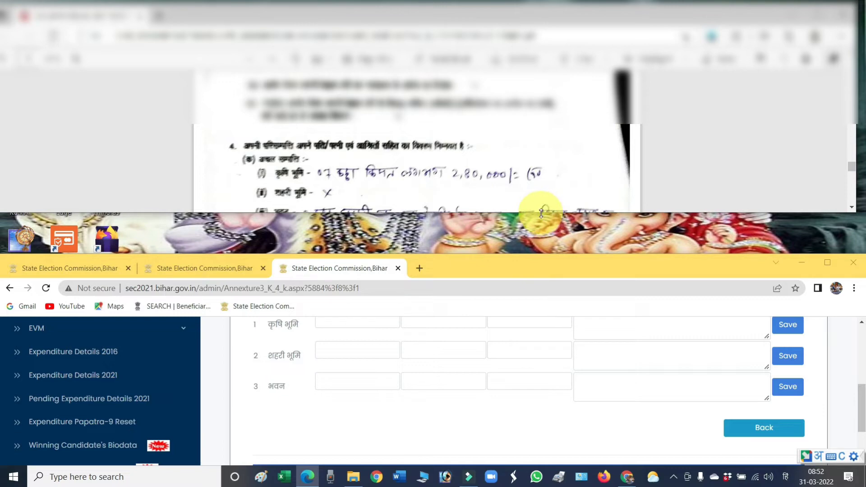
Step: Review the saved land and building rows (280000, 400000, 0), then switch keyboard input to English
mouse_move(541, 212)
mouse_down()
mouse_move(543, 250)
mouse_move(540, 225)
mouse_up()
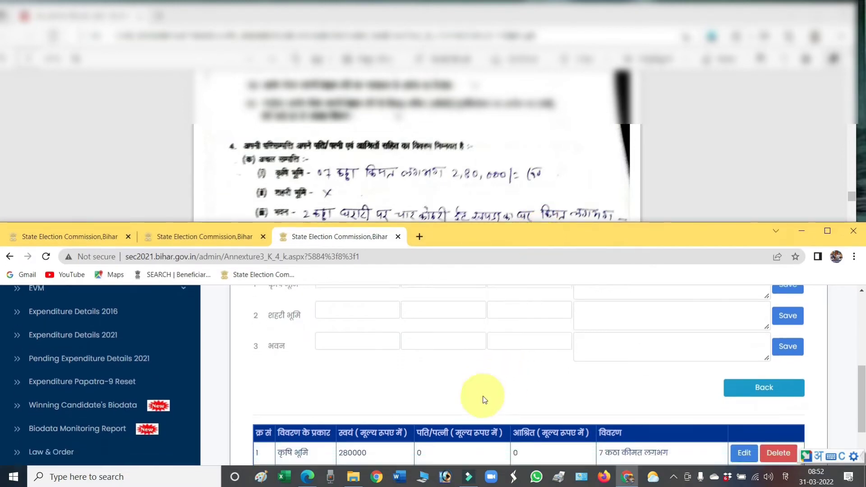
scroll(483, 400, down, 5)
scroll(484, 399, up, 4)
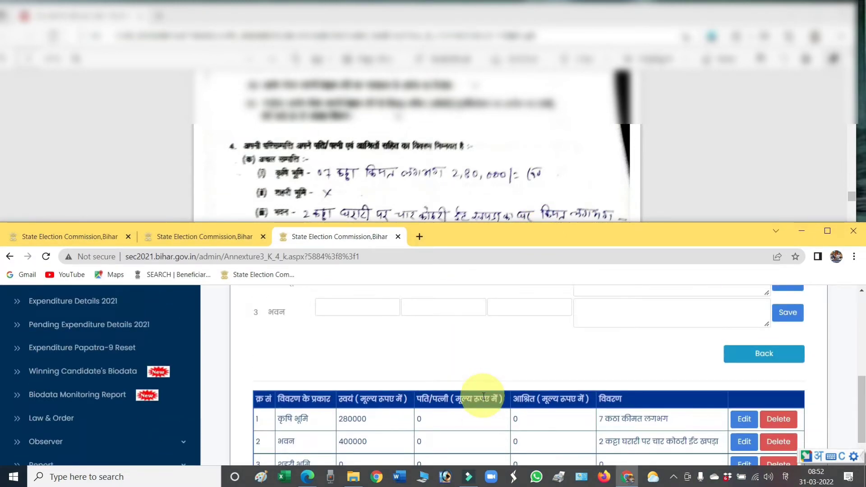
scroll(484, 396, down, 3)
scroll(484, 399, up, 10)
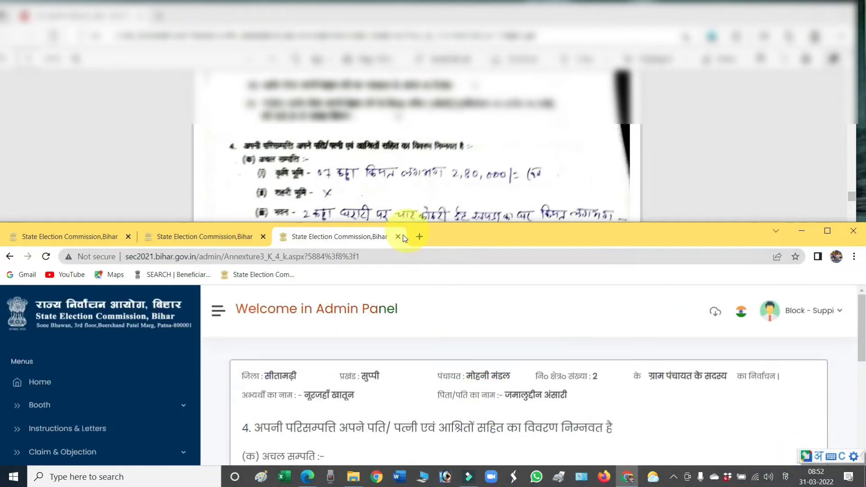
scroll(533, 373, down, 10)
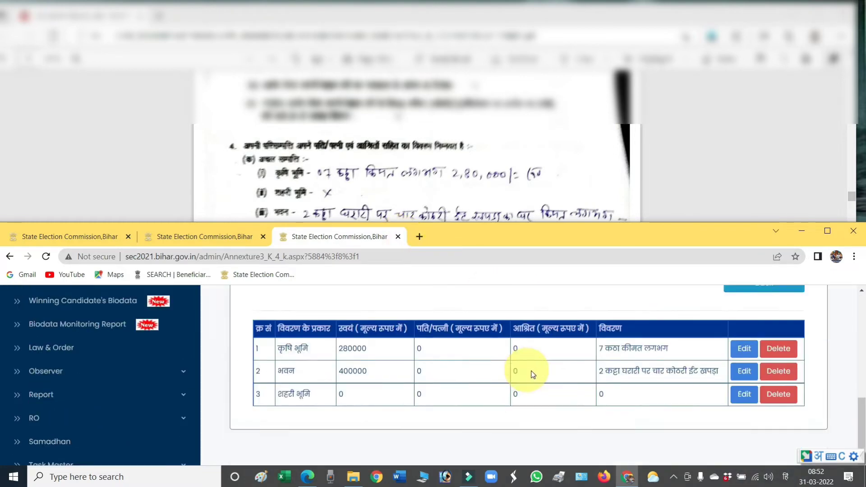
scroll(533, 373, down, 2)
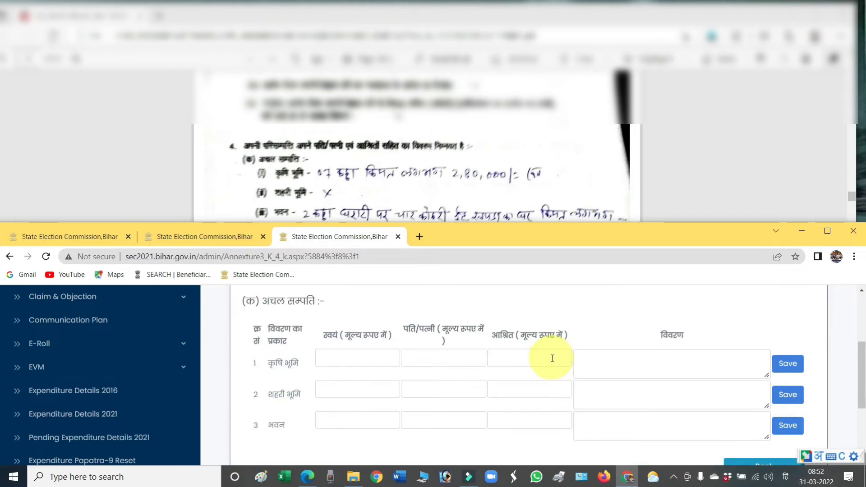
key(super+space)
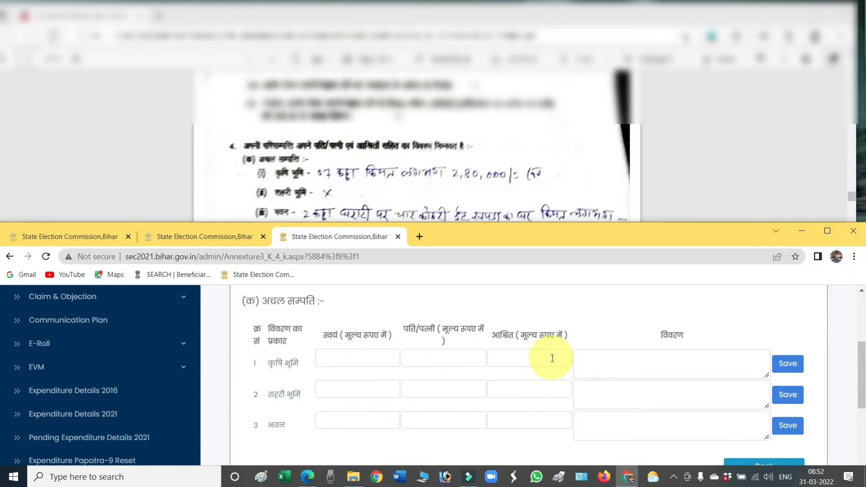
Step: Close the immovable property tab and open question 4(ख) movable property (चल सम्पत्ति) entry
click(399, 236)
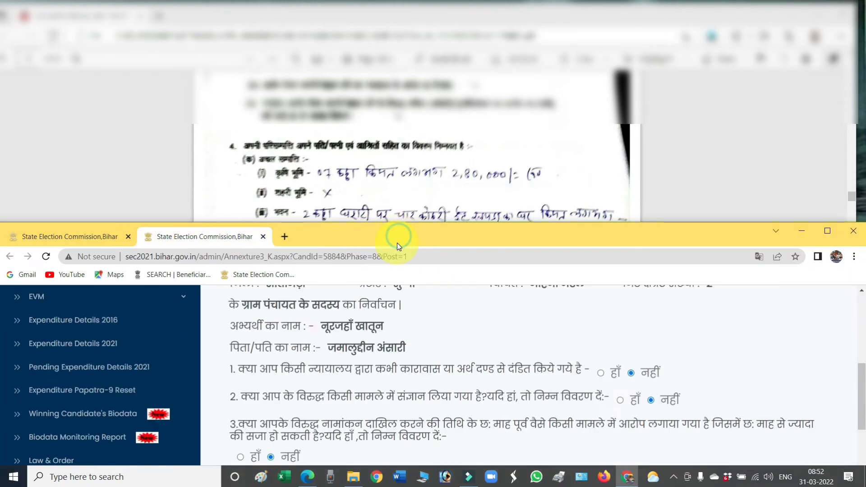
scroll(469, 345, down, 2)
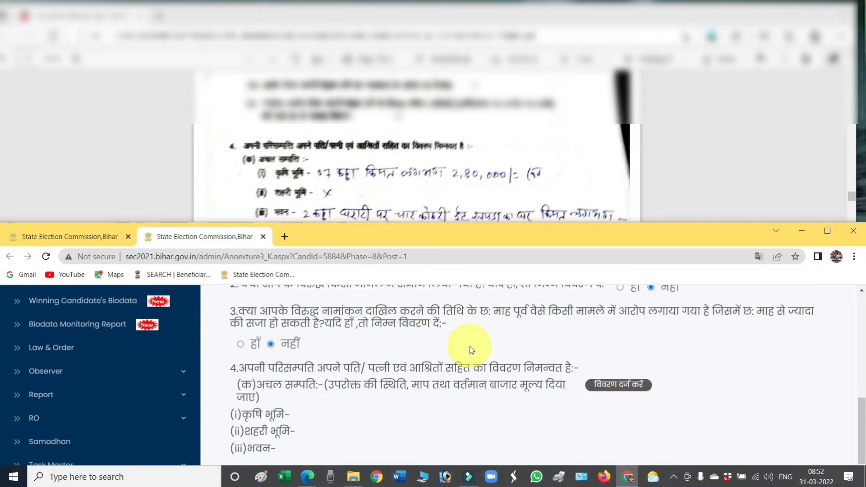
scroll(471, 350, down, 1)
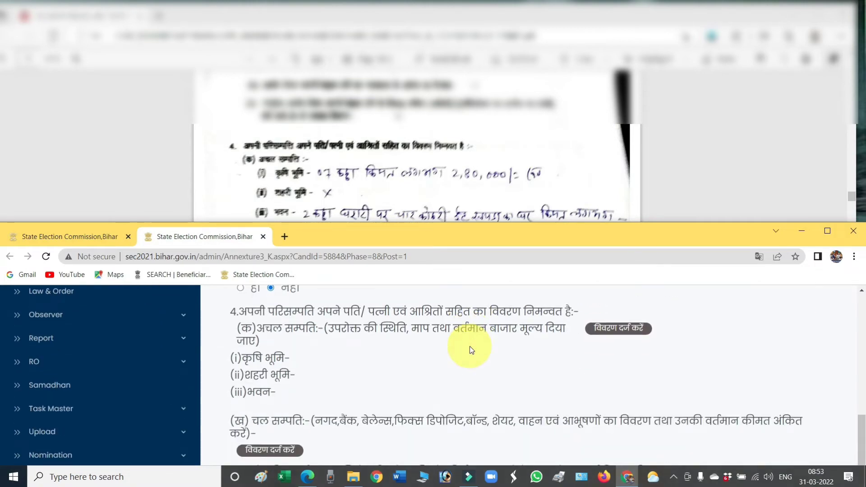
scroll(470, 346, up, 2)
scroll(467, 356, down, 1)
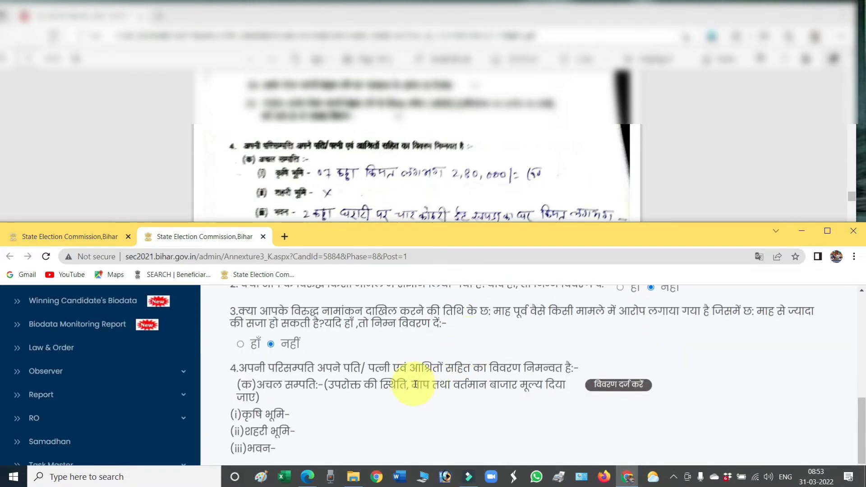
scroll(411, 385, down, 2)
scroll(591, 316, up, 1)
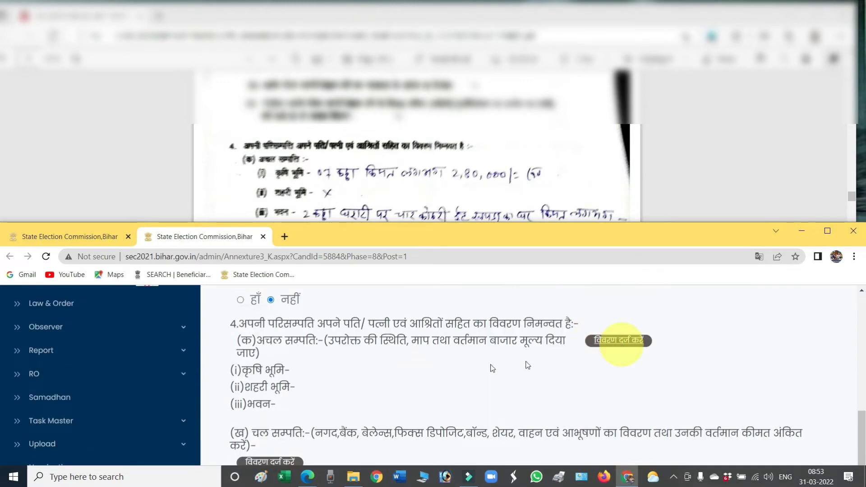
scroll(474, 367, down, 1)
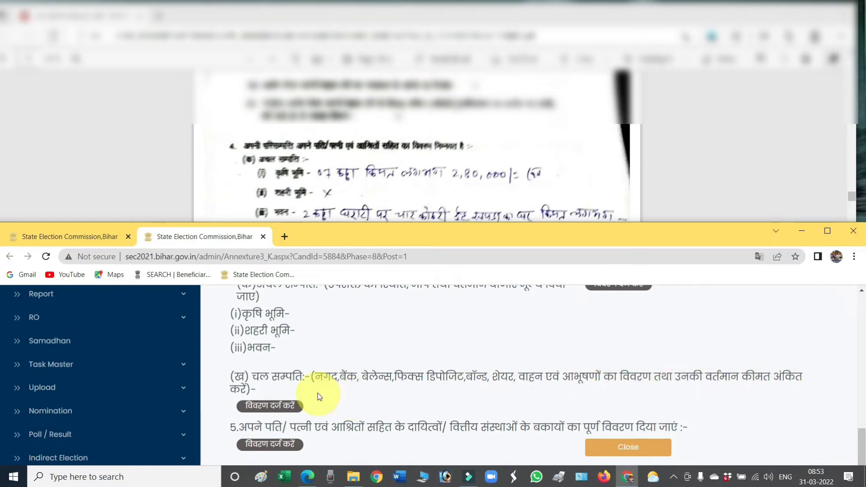
click(270, 406)
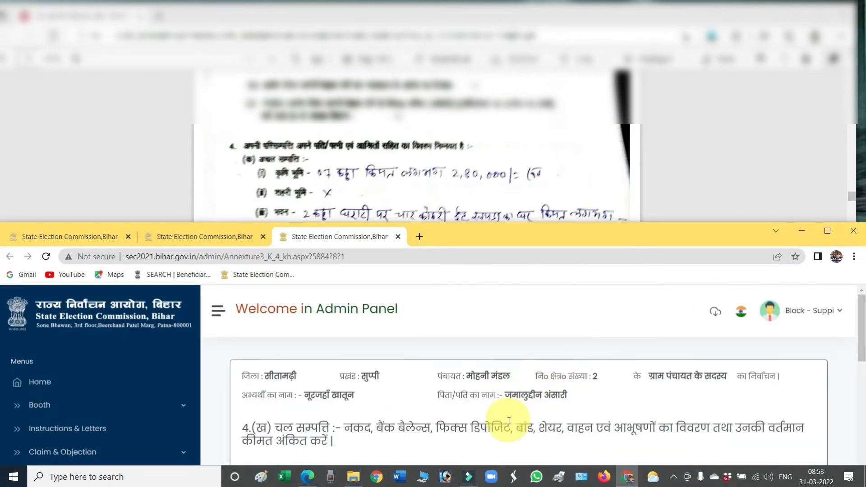
Step: Check the scanned affidavit and enter 40000 self and 0 spouse in the cash (नकद) row
scroll(501, 417, down, 3)
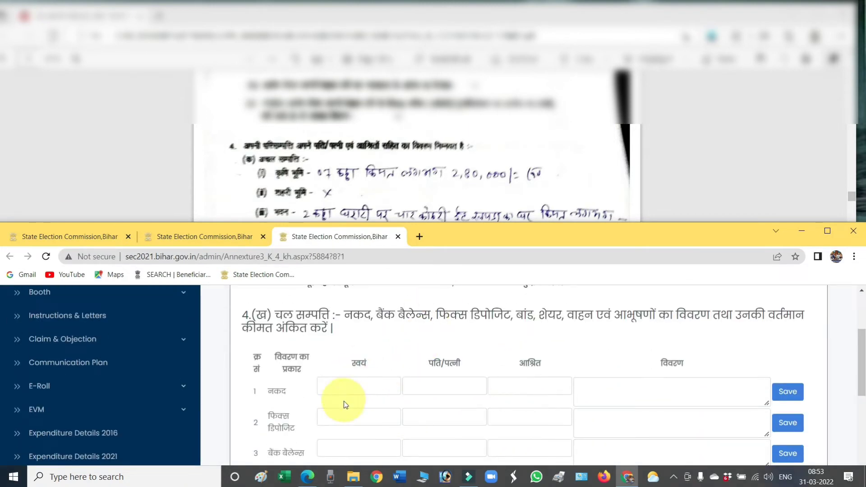
click(502, 164)
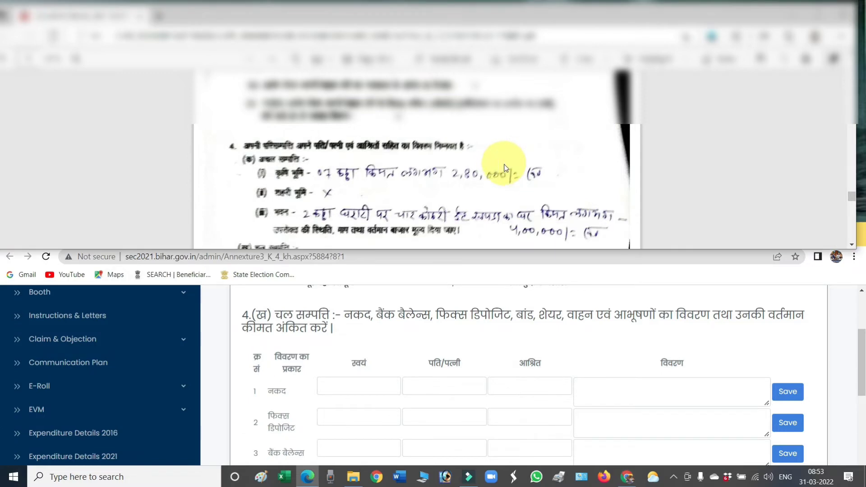
scroll(501, 163, down, 3)
scroll(504, 168, down, 3)
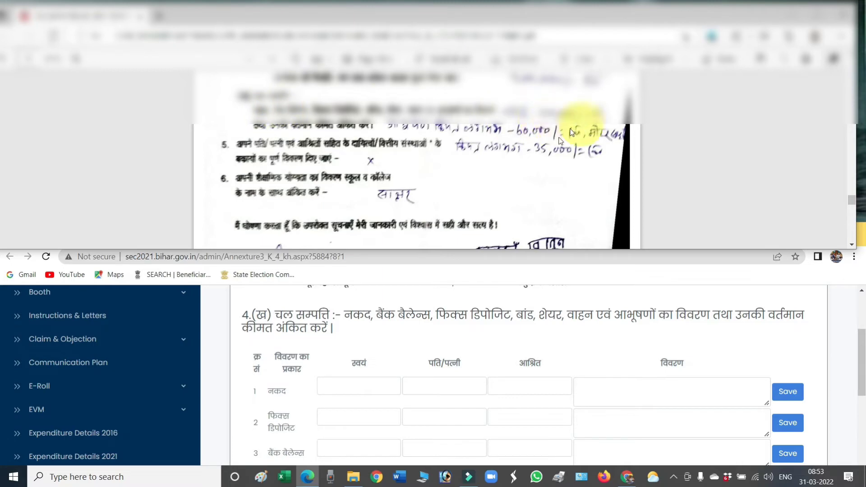
click(332, 387)
text(40)
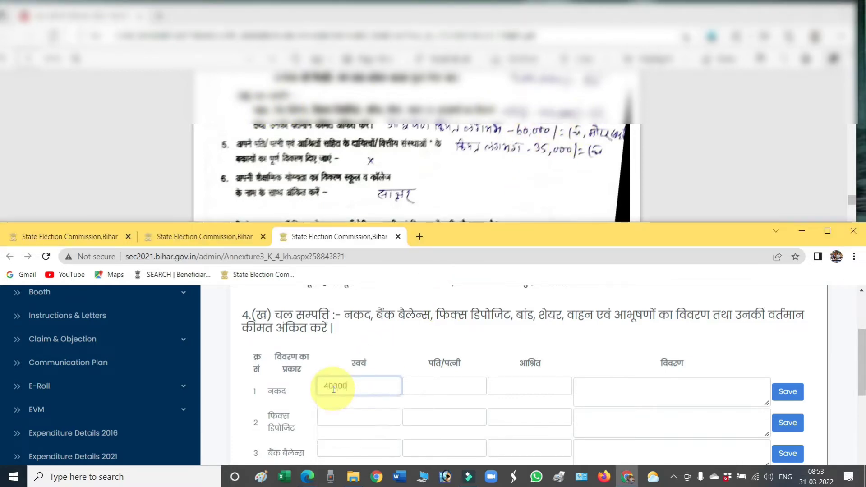
text(000)
key(Tab)
text(0)
key(Tab)
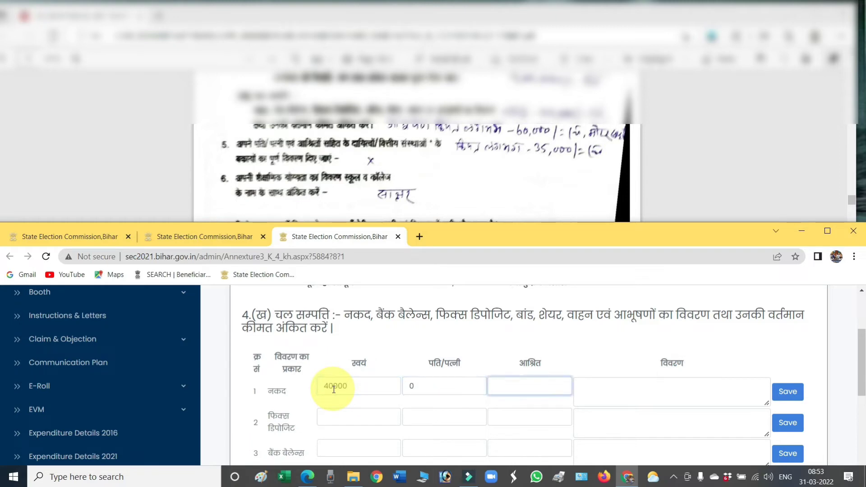
key(Tab)
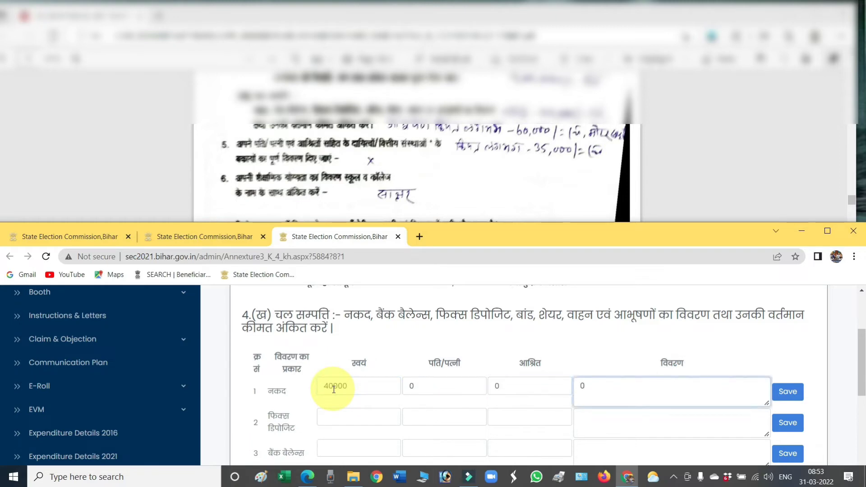
Step: Put zeros in the fixed deposit and bank balance fields, then save the cash row
click(356, 416)
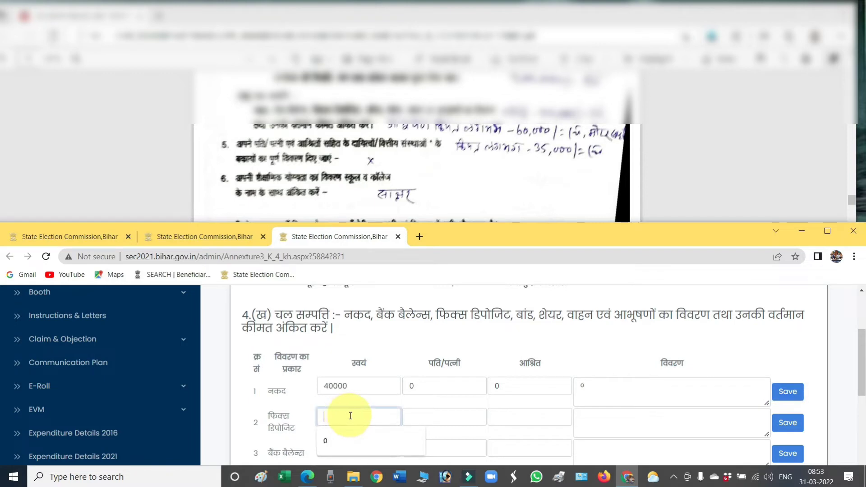
text(0)
key(Tab)
text(0)
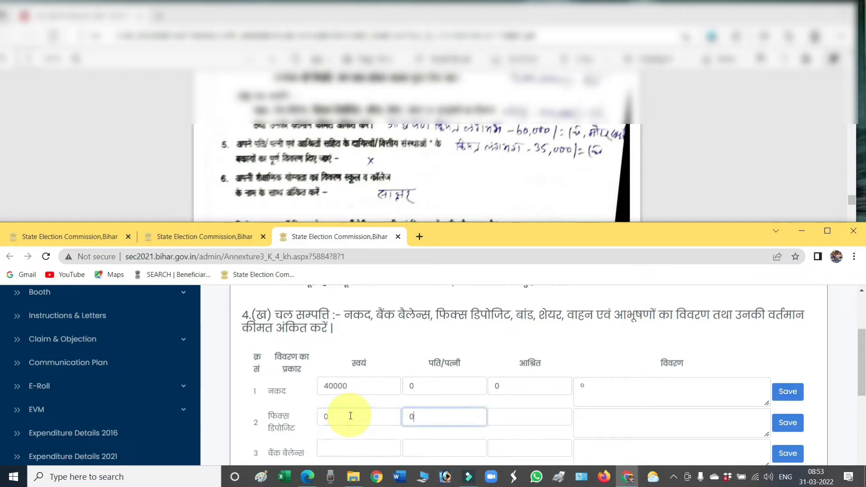
key(Tab)
key(Tab)
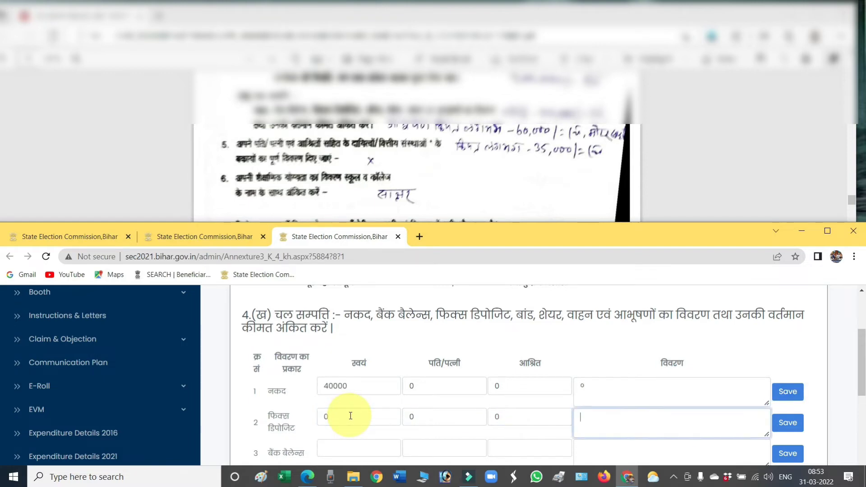
scroll(369, 405, down, 1)
click(366, 395)
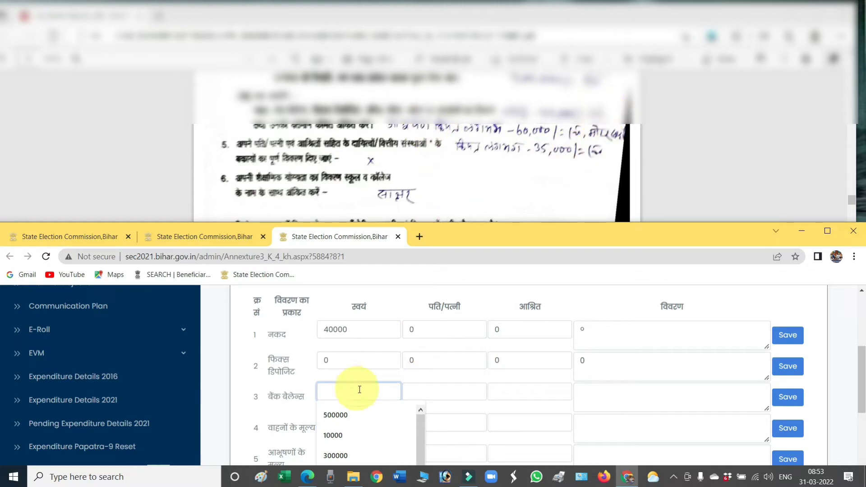
text(0)
key(Tab)
text(0)
key(Tab)
text(0)
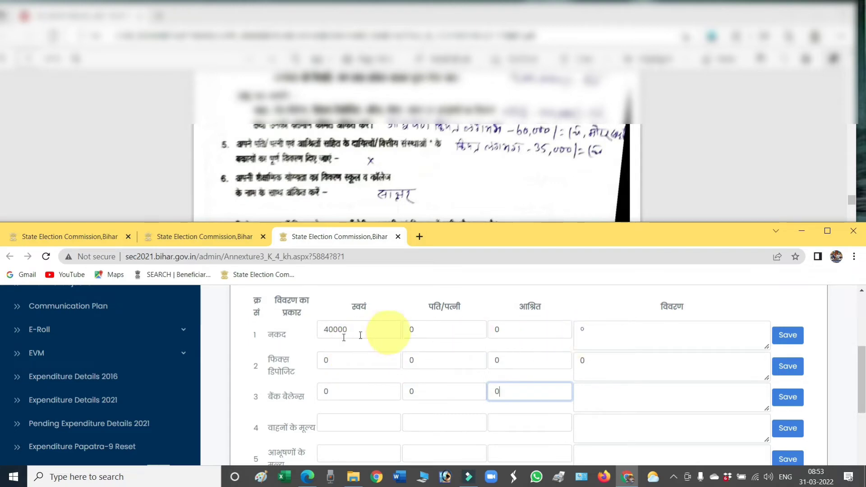
click(783, 337)
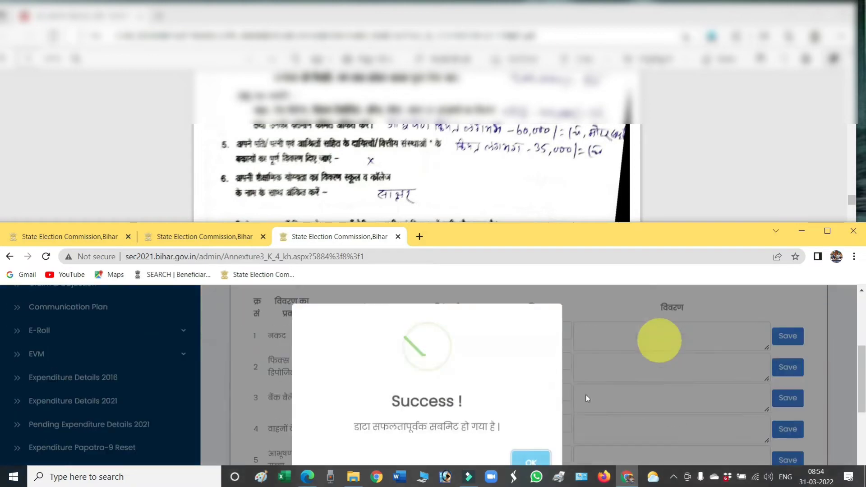
click(531, 461)
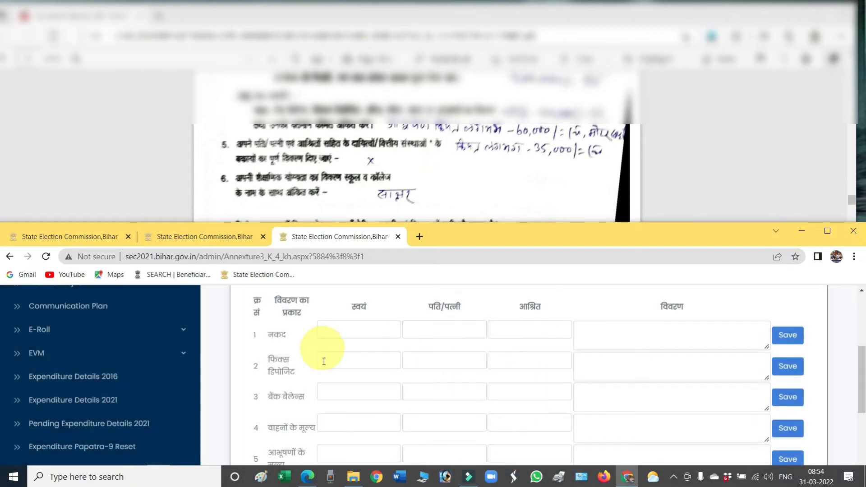
Step: Save the fixed deposit row with 0 for self, spouse and dependants
click(369, 361)
text(0)
key(Tab)
text(0)
key(Tab)
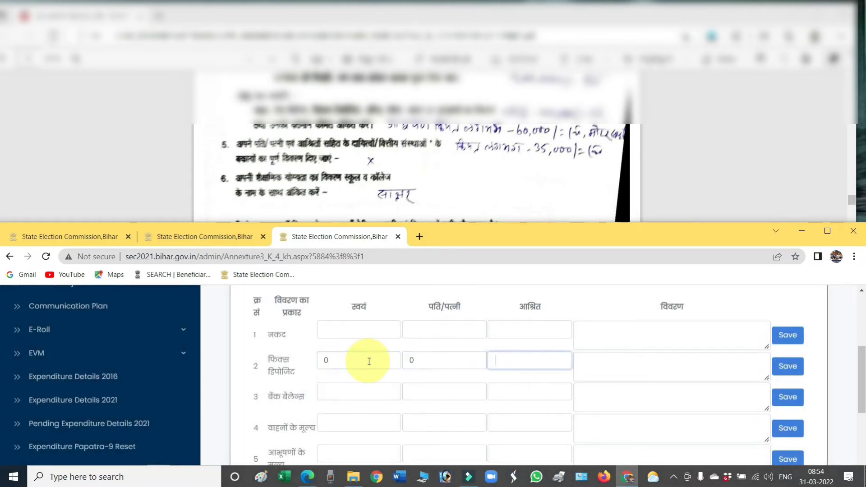
text(0)
key(Tab)
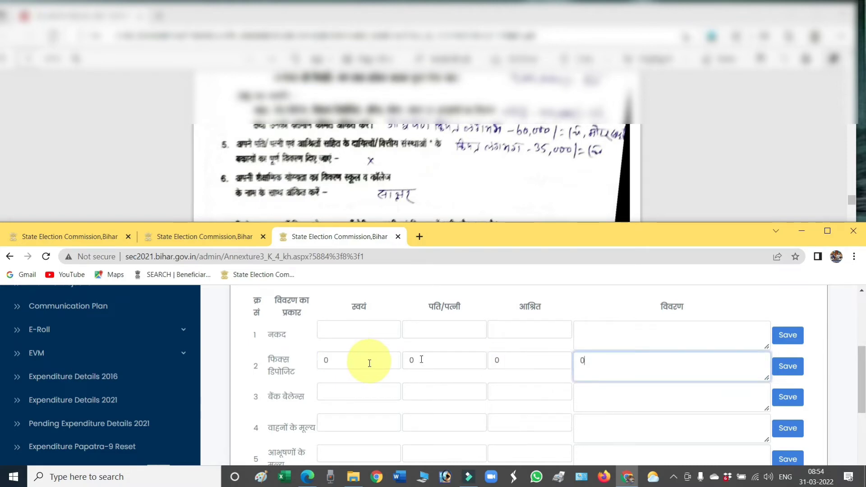
text(0)
scroll(483, 368, down, 6)
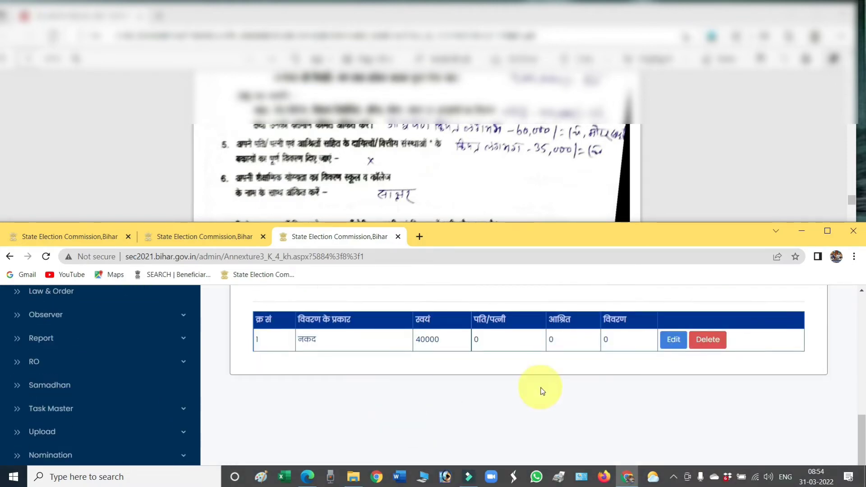
scroll(543, 390, up, 6)
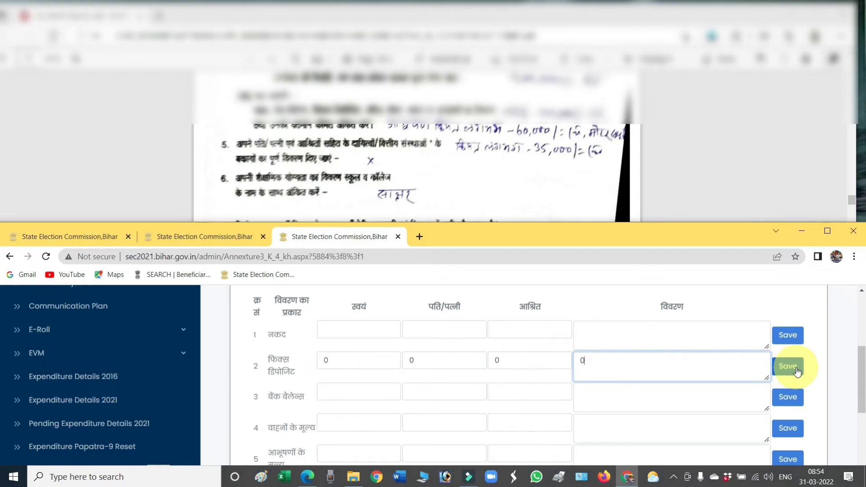
click(796, 369)
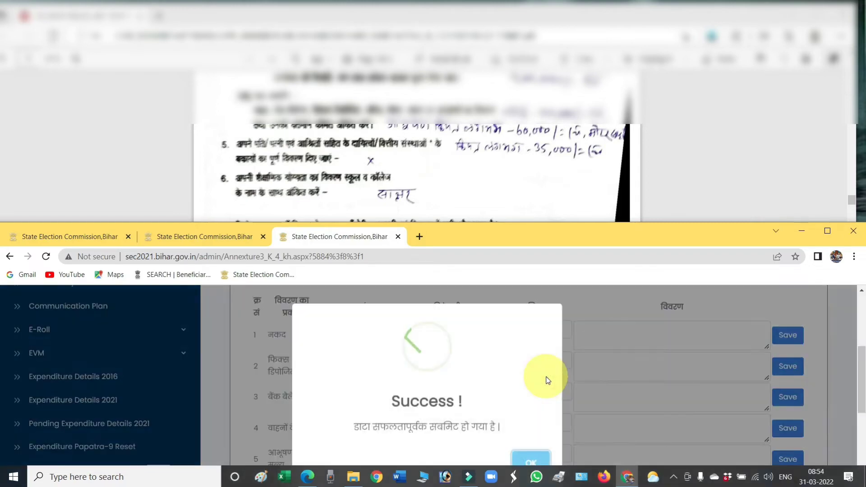
click(530, 460)
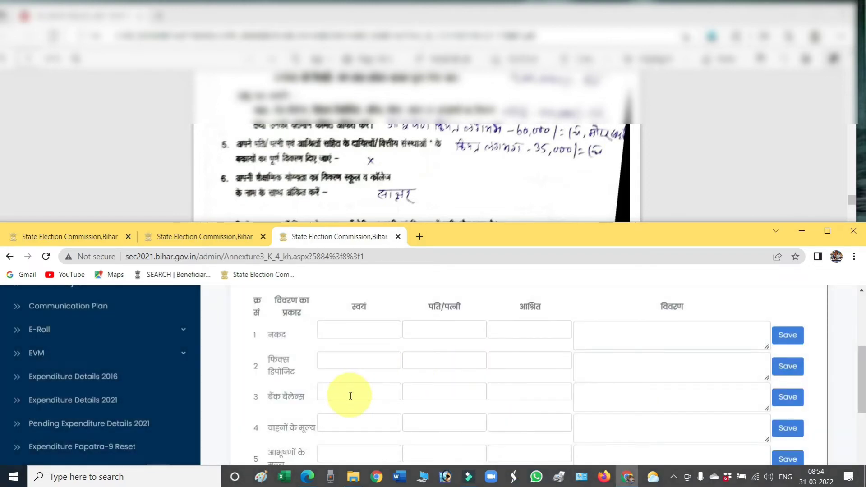
Step: Save the bank balance row with 0 for self, spouse and dependants
click(351, 391)
text(0)
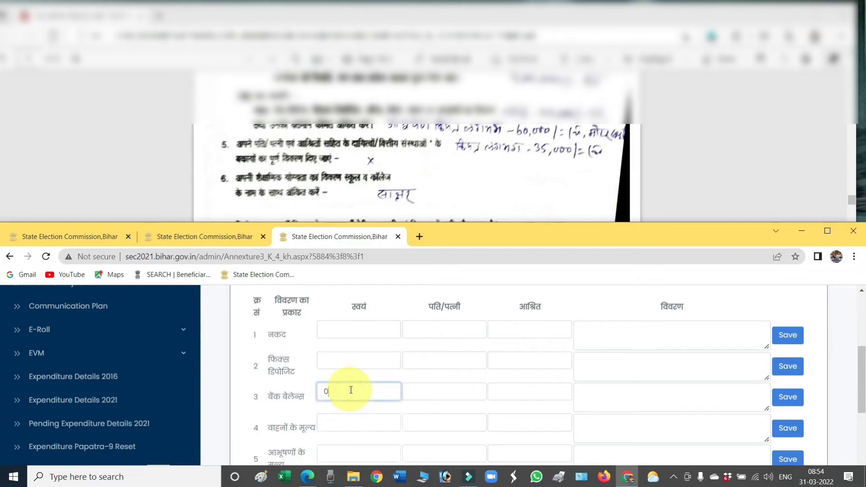
key(Tab)
text(0)
key(Tab)
key(Tab)
text(0)
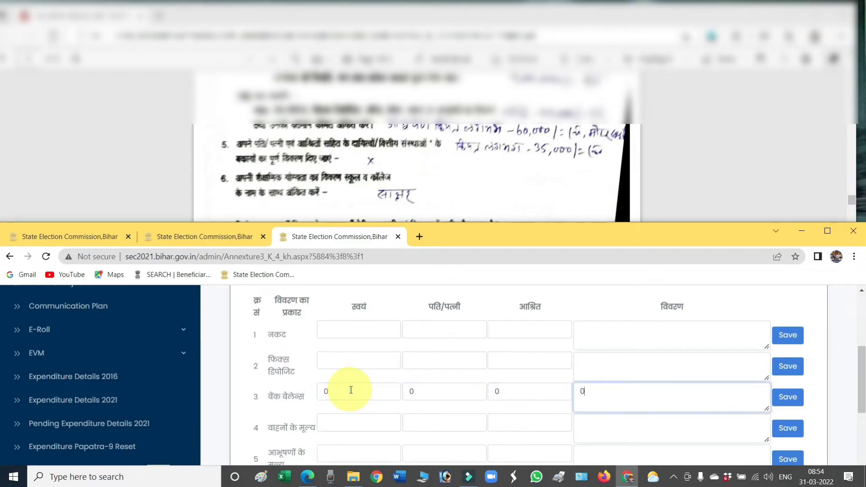
click(780, 398)
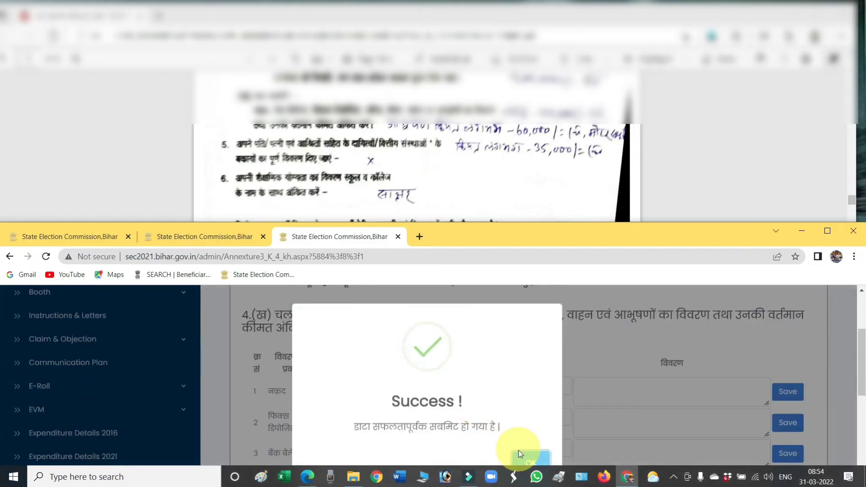
click(523, 460)
Step: Save the vehicle value row with 0 for self, spouse and dependants
scroll(489, 400, down, 3)
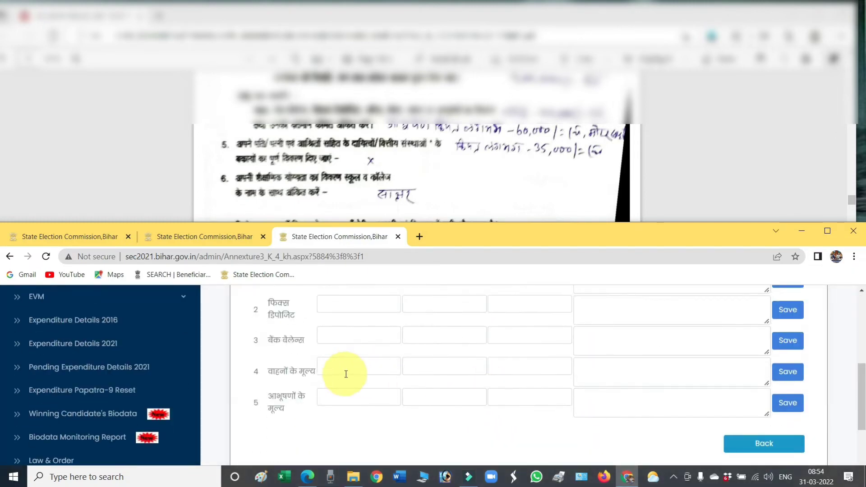
click(348, 368)
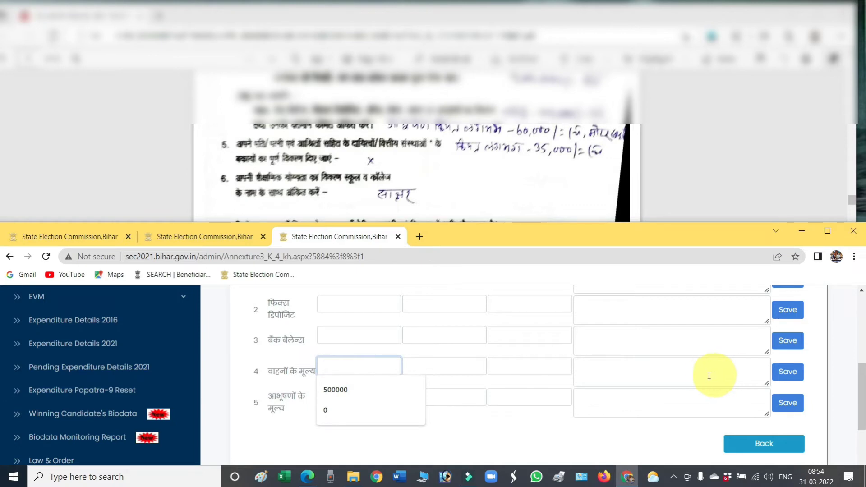
text(0)
key(Tab)
text(0)
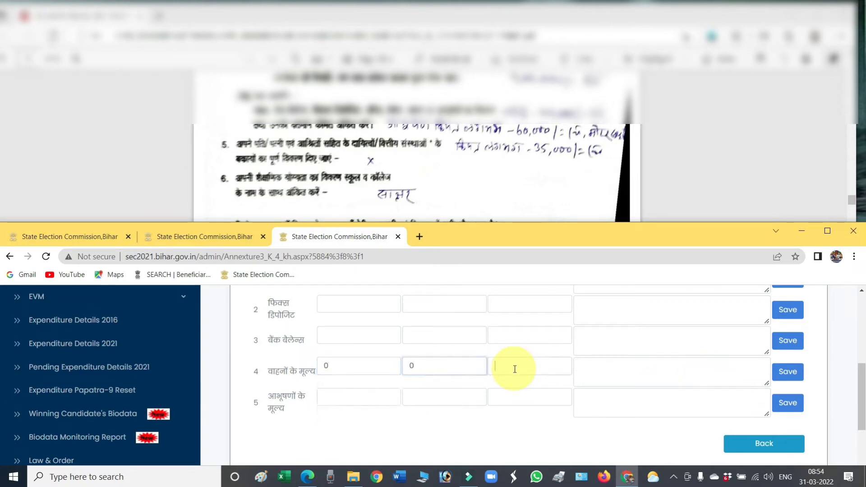
key(Tab)
text(0)
key(Tab)
click(787, 372)
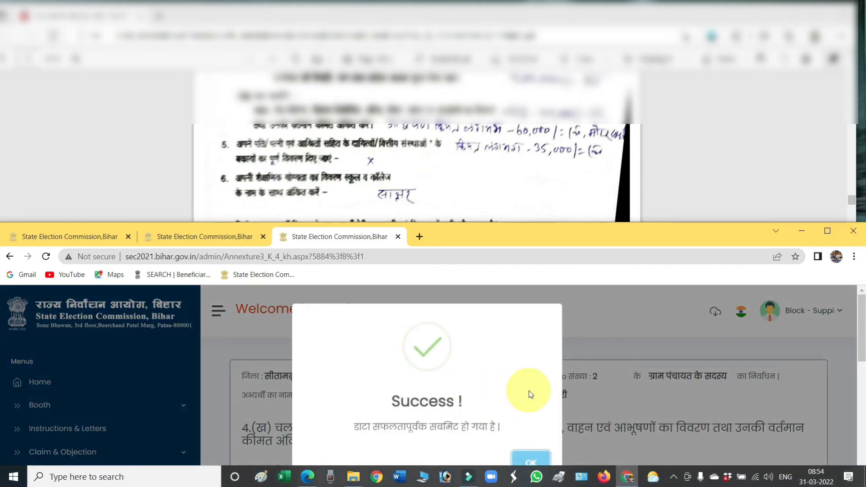
click(531, 461)
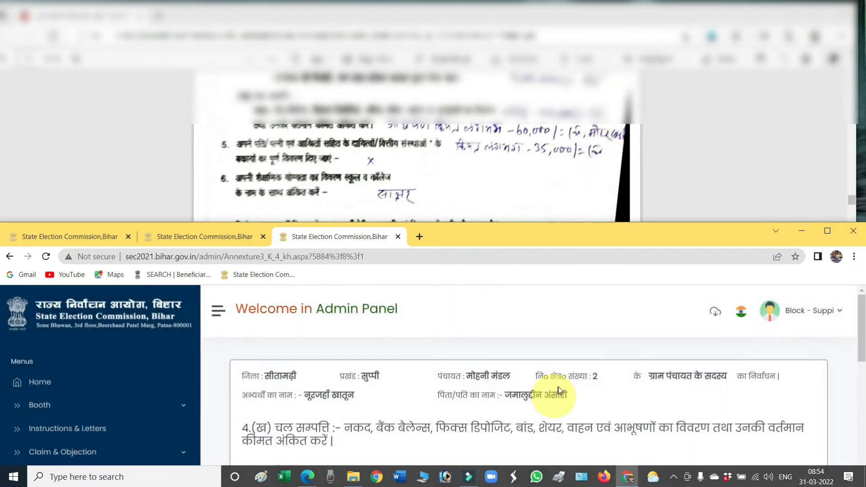
scroll(557, 392, down, 10)
scroll(558, 388, down, 4)
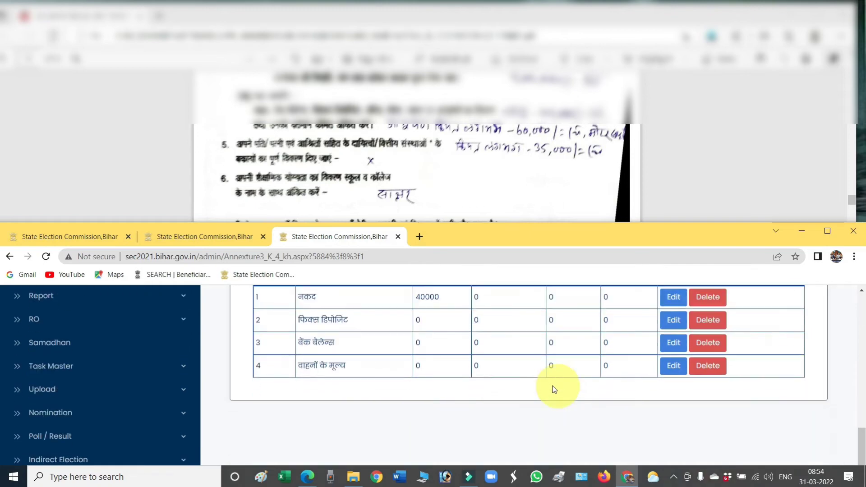
Step: Update the vehicle (वाहनों के मूल्य) row to 35000 self, described as मोटर साइकिल
click(673, 371)
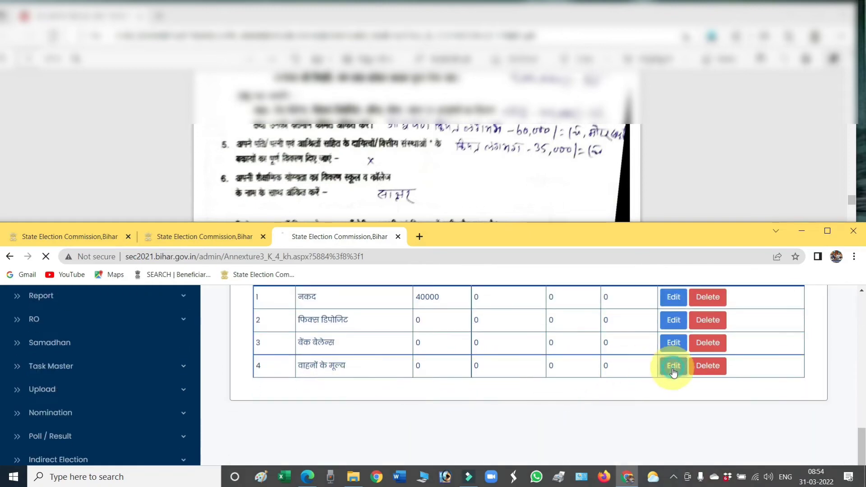
scroll(580, 359, down, 10)
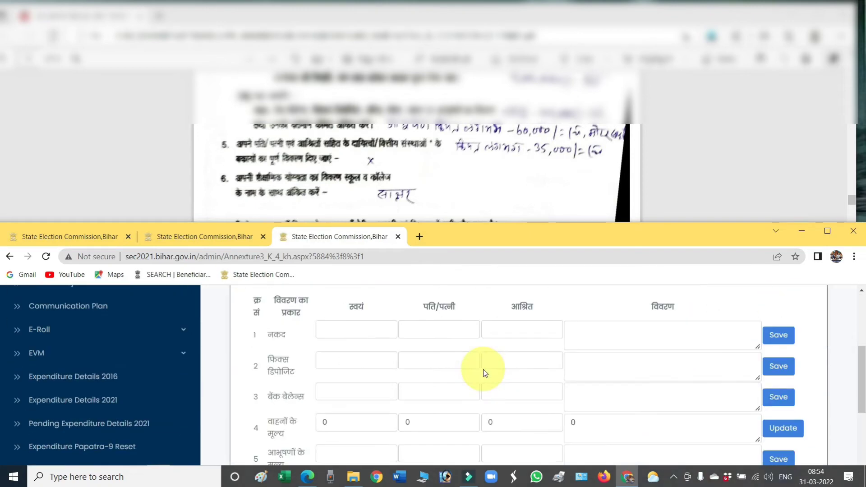
double_click(326, 366)
text(35)
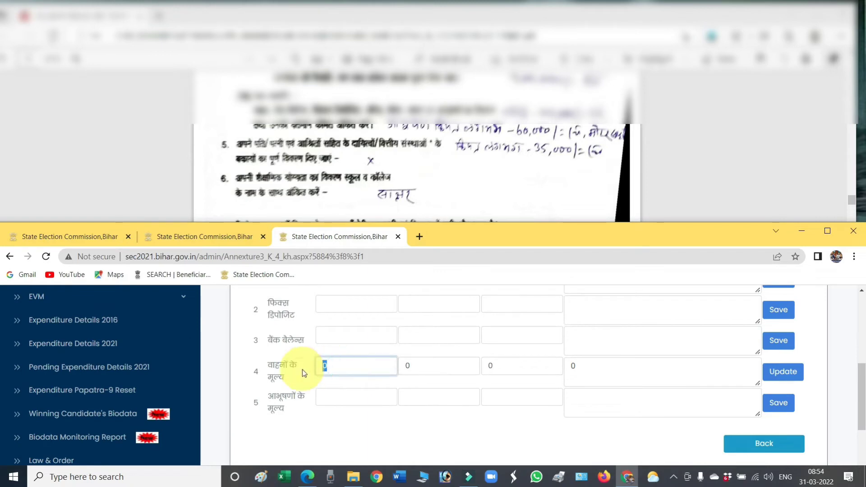
text(000)
key(Tab)
key(Tab)
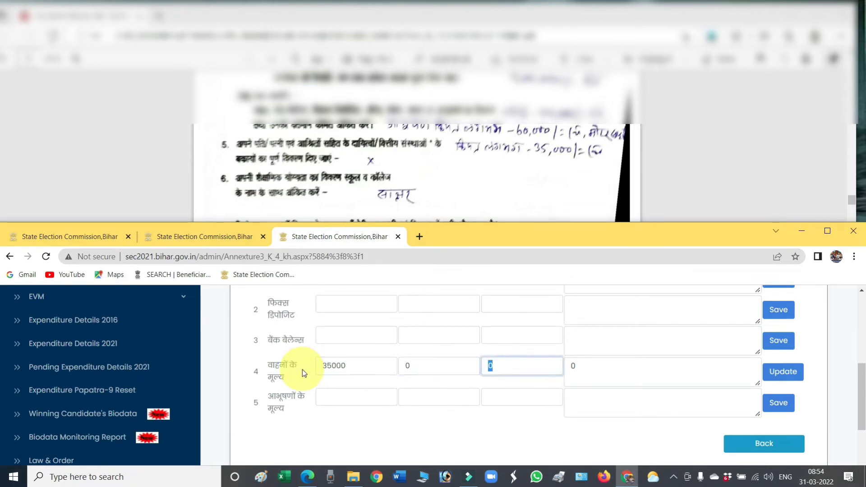
key(Tab)
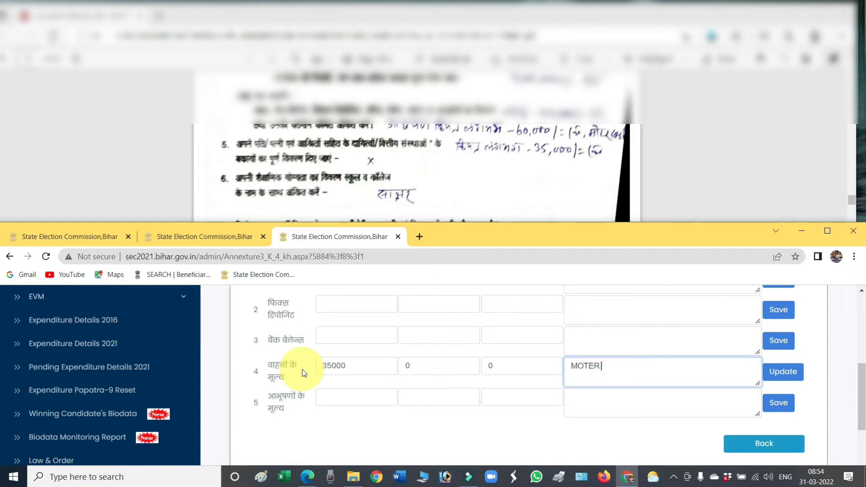
text(मोटर CYC)
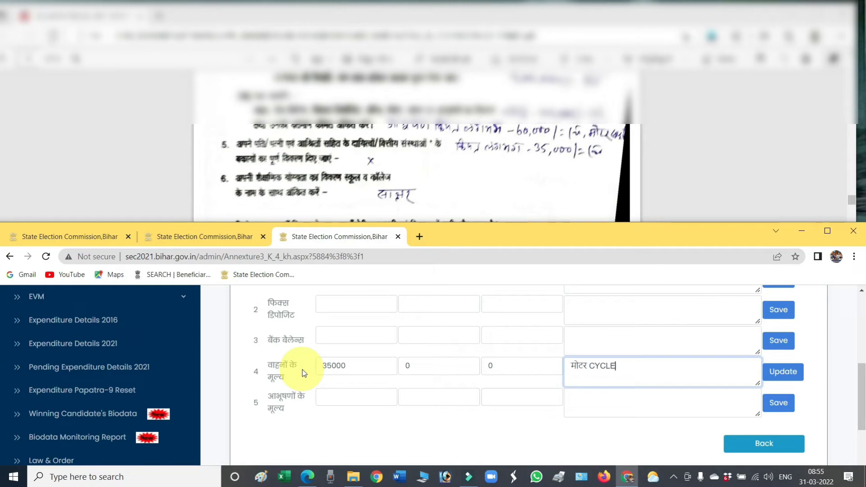
click(783, 373)
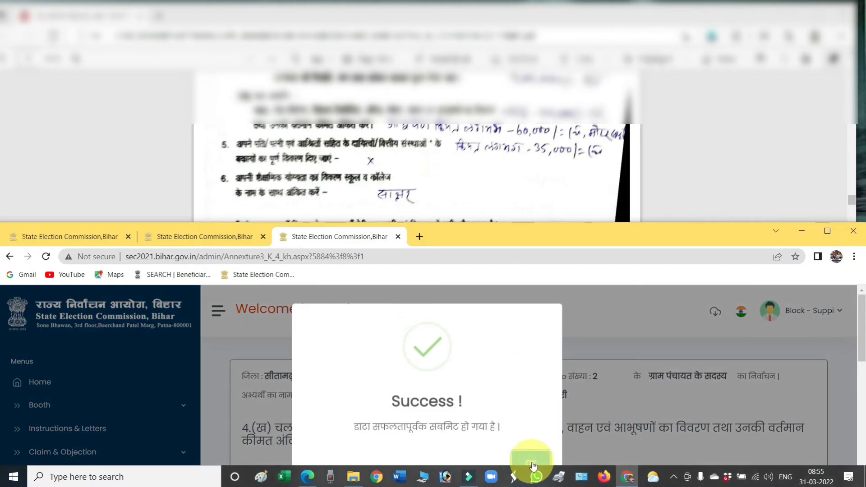
click(531, 461)
scroll(531, 396, down, 2)
scroll(532, 396, down, 4)
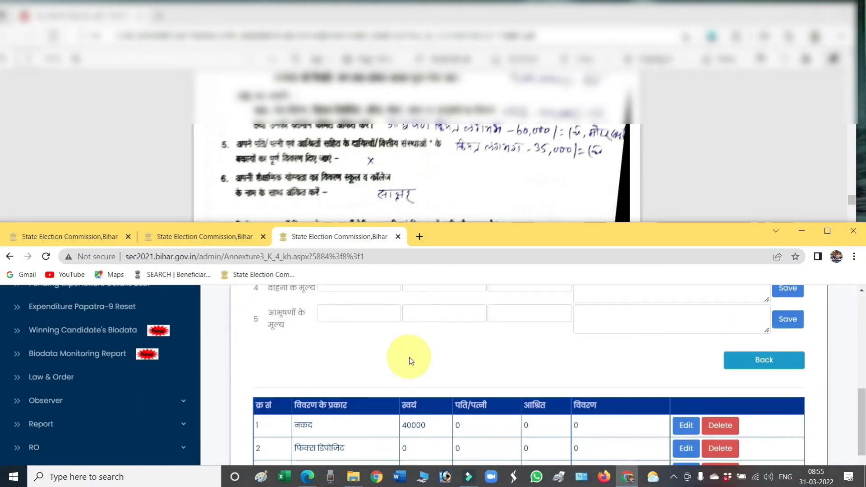
Step: Save the jewellery (आभूषणों के मूल्य) row as 60000 self, 0 spouse, 0 dependants
scroll(410, 357, up, 1)
click(359, 346)
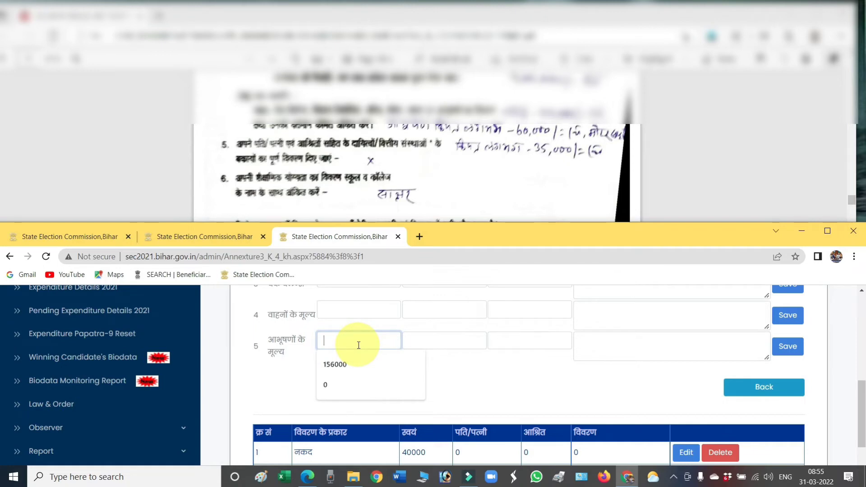
text(60000)
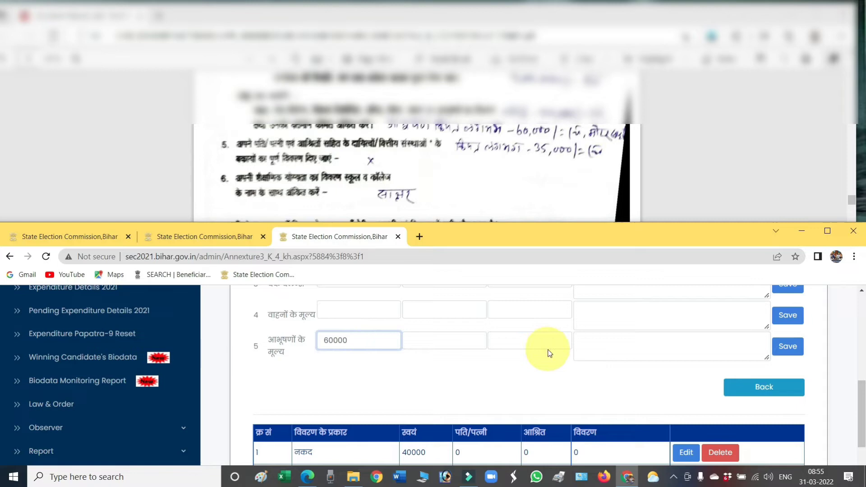
key(Tab)
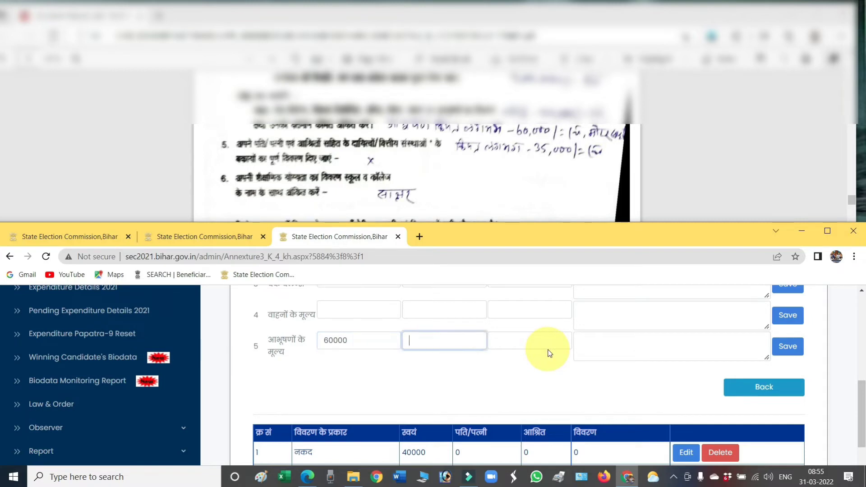
text(0)
key(Tab)
text(0)
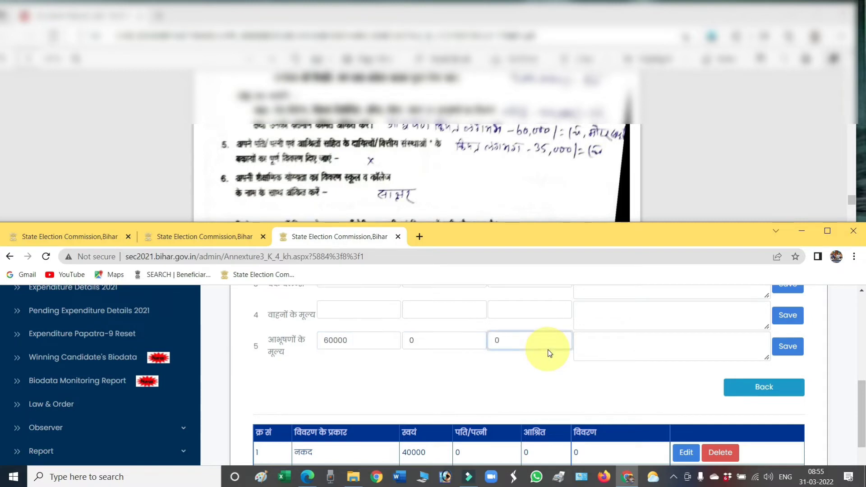
key(Tab)
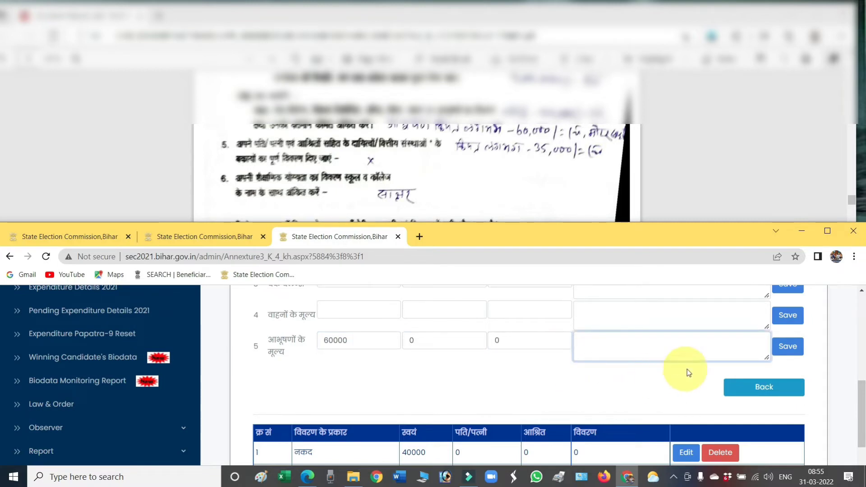
click(789, 350)
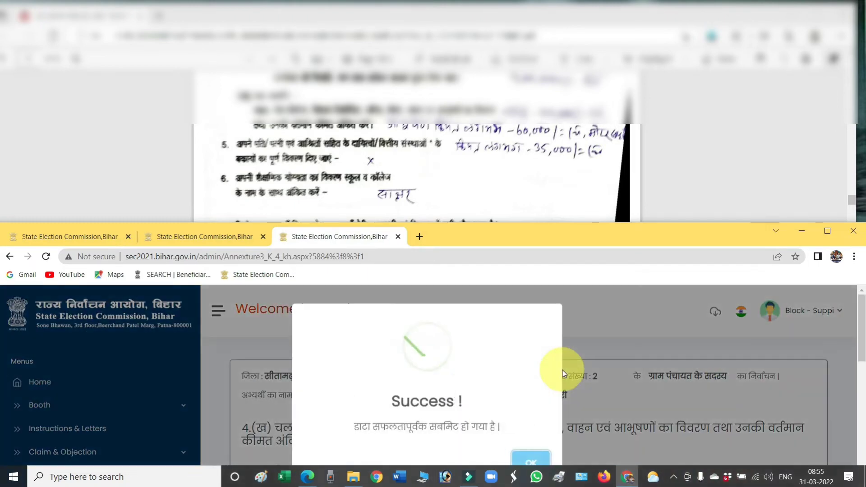
click(543, 450)
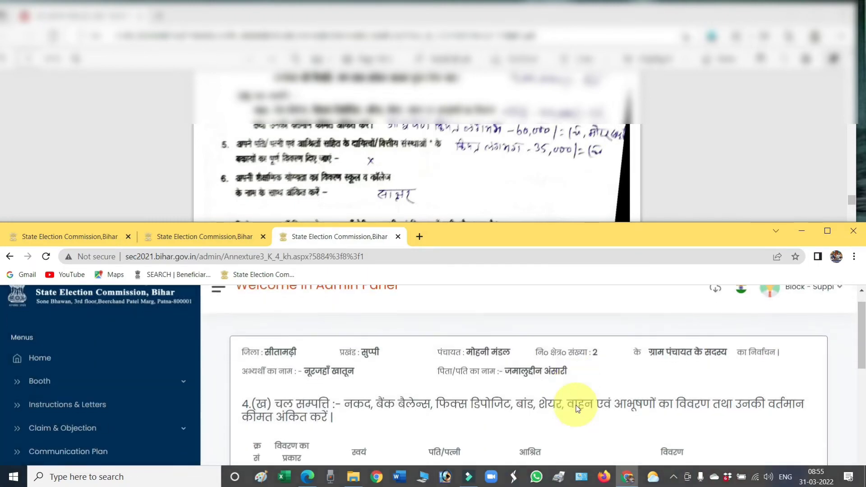
scroll(577, 409, down, 10)
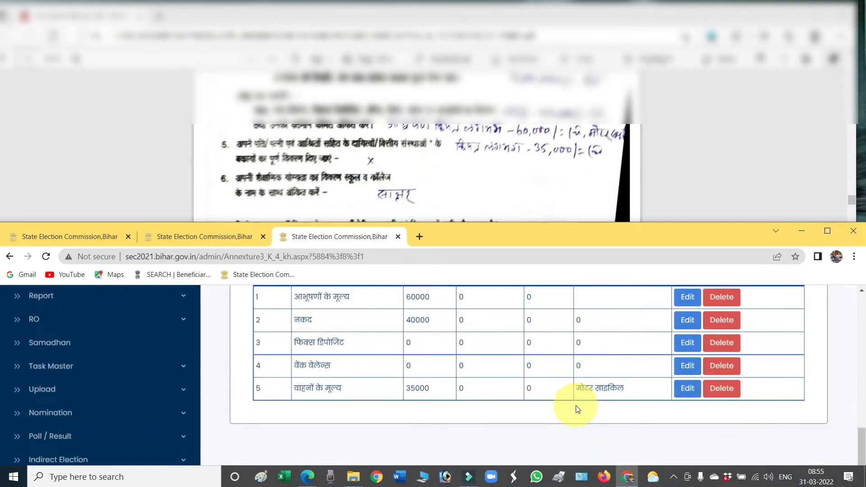
Step: Review the saved movable-property table, then go back to the Annexure-III (ख) page
scroll(577, 409, up, 10)
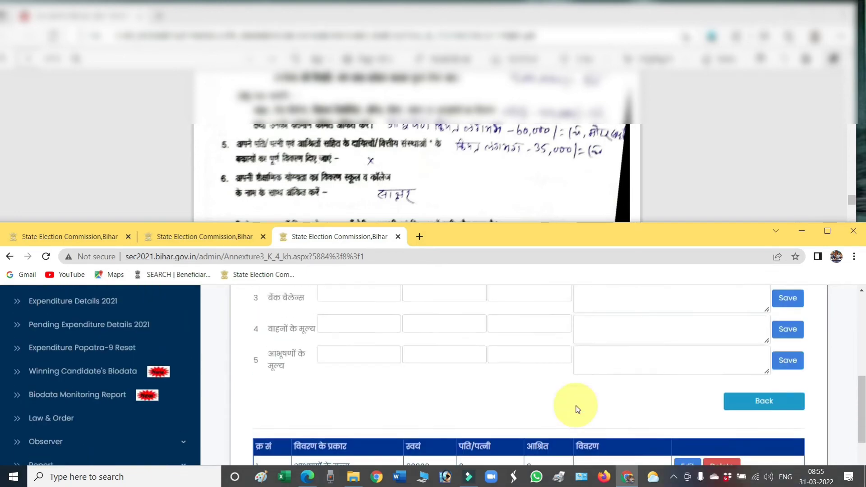
scroll(578, 409, up, 3)
scroll(577, 409, down, 10)
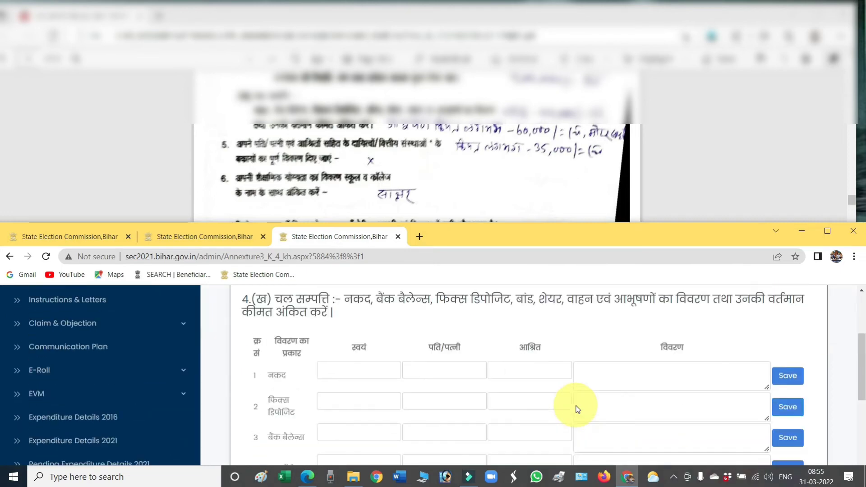
scroll(578, 409, down, 1)
scroll(578, 408, up, 5)
scroll(578, 406, down, 2)
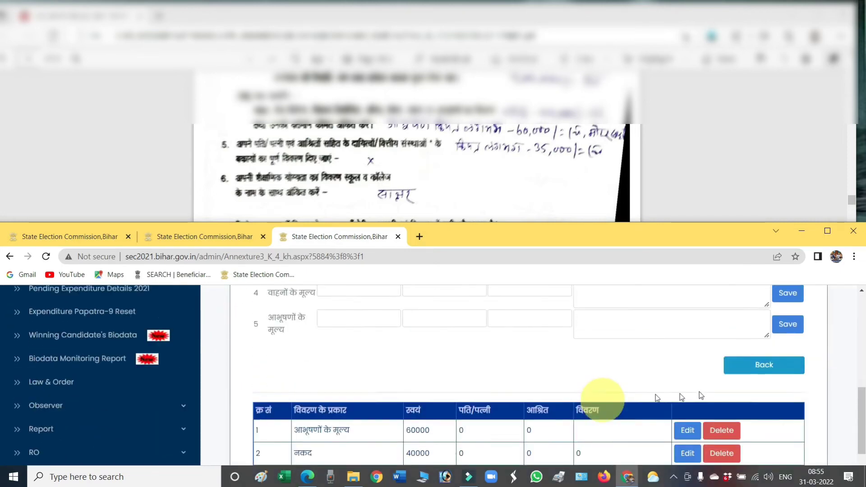
click(754, 345)
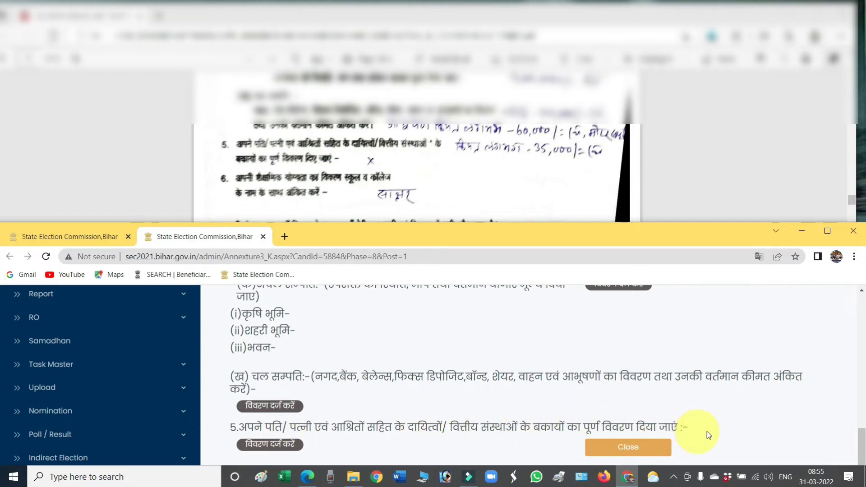
Step: Open the section 5 liabilities entry form and check the scanned paper form's liabilities
click(270, 446)
scroll(392, 381, down, 4)
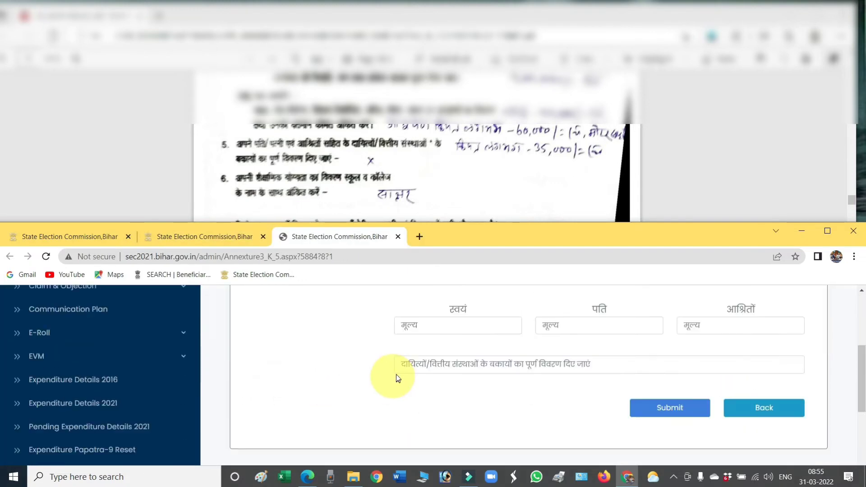
click(465, 196)
scroll(465, 196, down, 2)
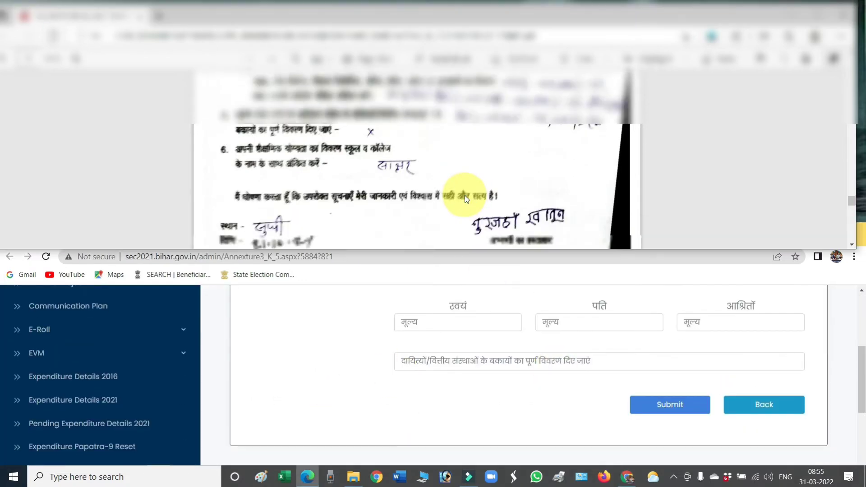
scroll(465, 195, down, 2)
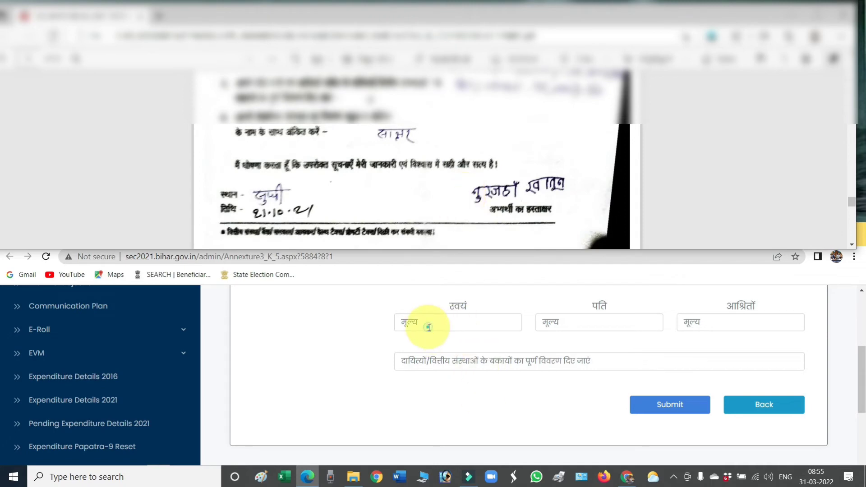
Step: Submit liabilities of 0 for self, husband and dependants
click(428, 327)
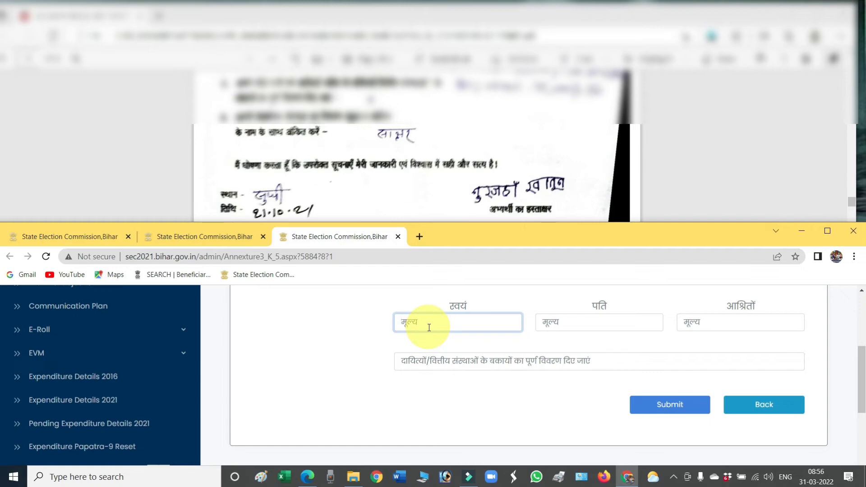
text(0)
key(Tab)
text(0)
key(Tab)
text(0)
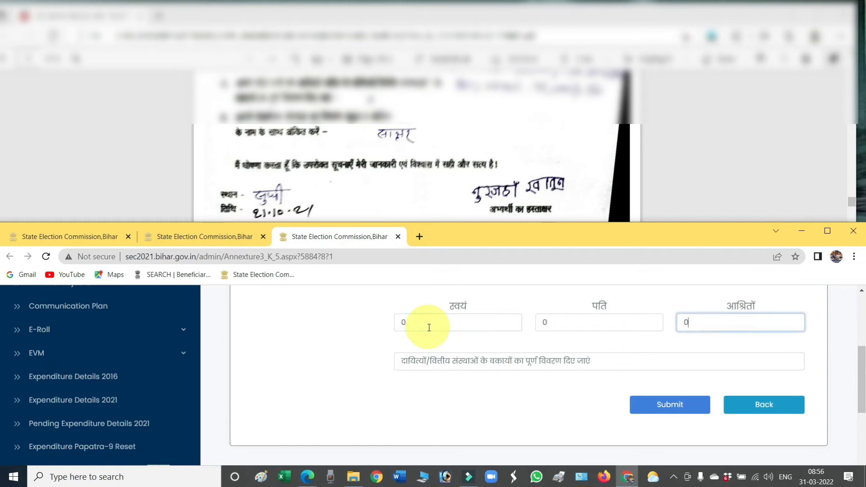
click(666, 403)
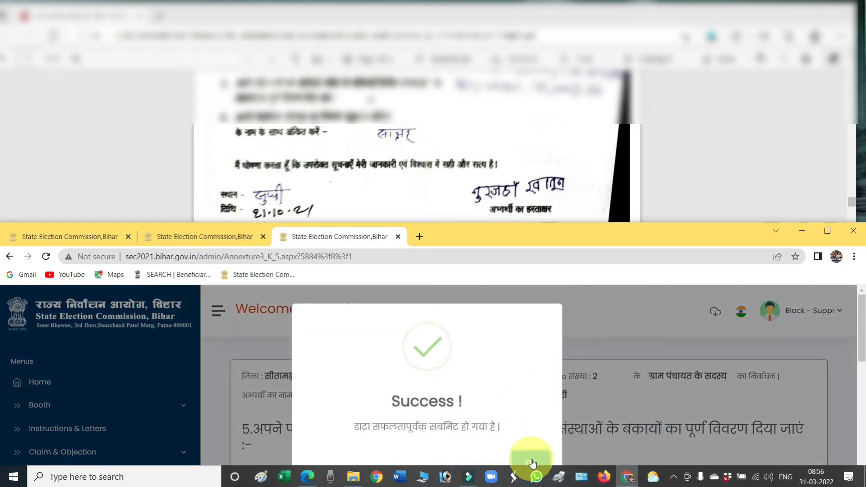
scroll(488, 362, down, 5)
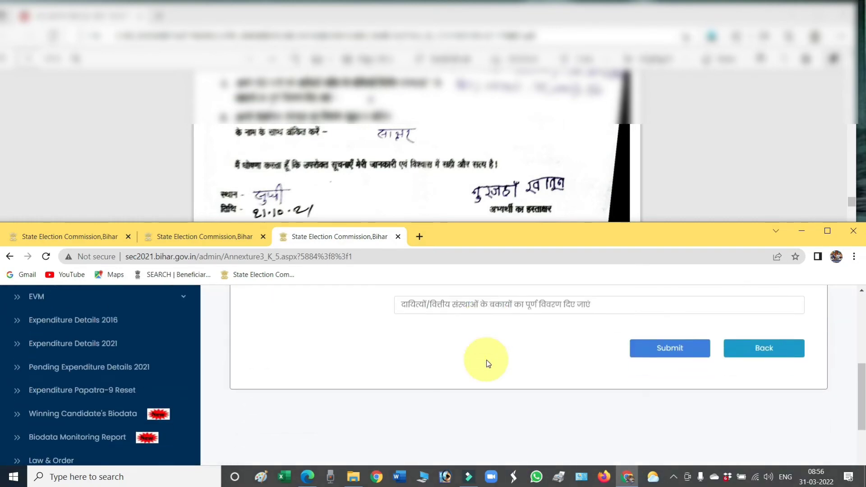
scroll(488, 362, up, 1)
Step: Close the liabilities and Annexure-III tabs and open row 2's (ख) biodata link
click(765, 408)
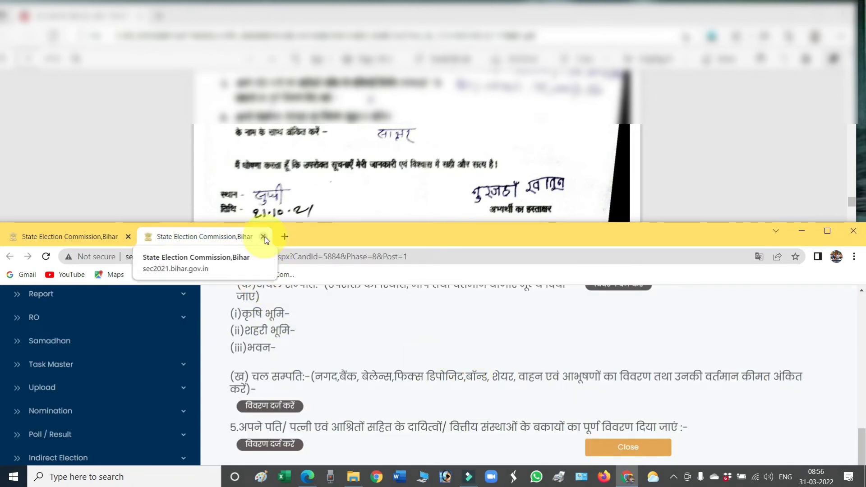
click(263, 236)
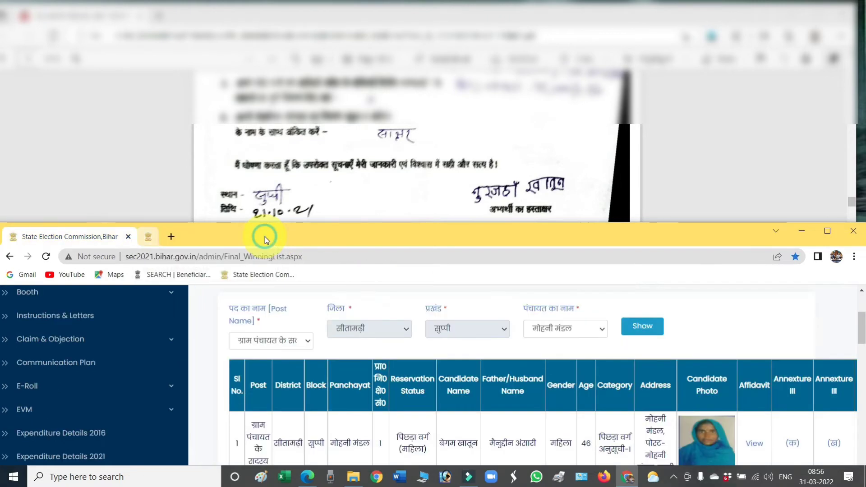
scroll(810, 409, down, 5)
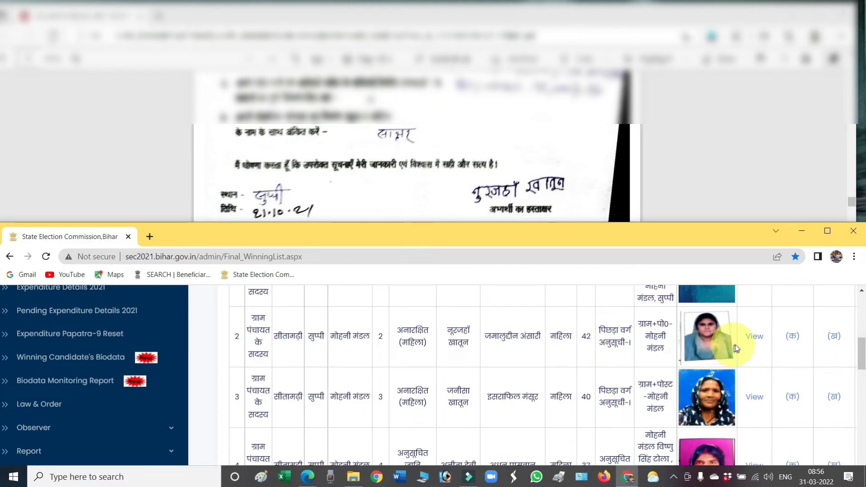
click(835, 338)
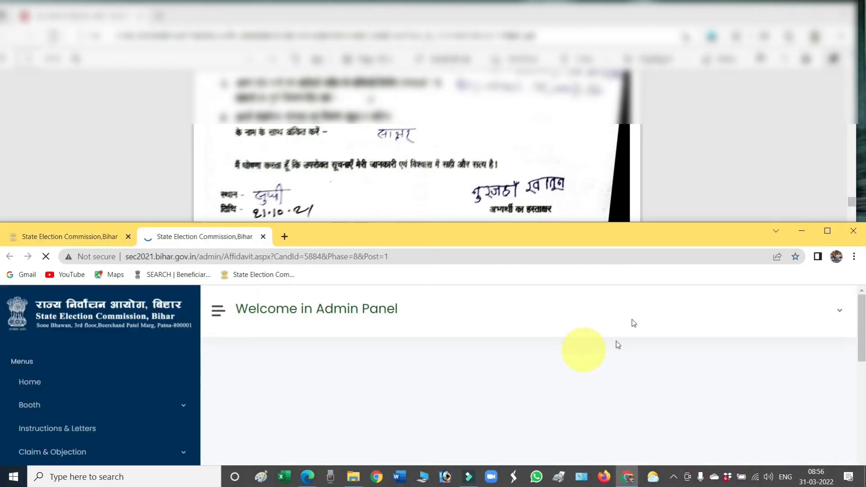
Step: Scroll the scanned affidavit to the page listing the candidate's items 1–5
scroll(582, 404, down, 6)
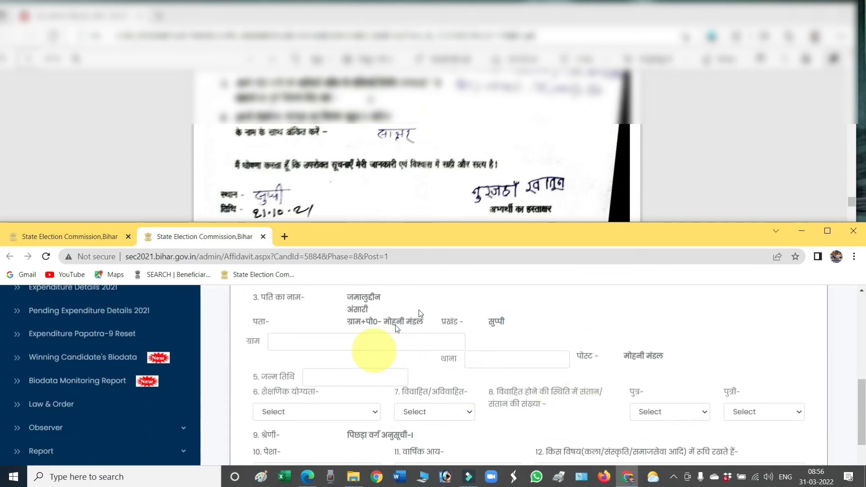
click(453, 180)
scroll(454, 180, down, 5)
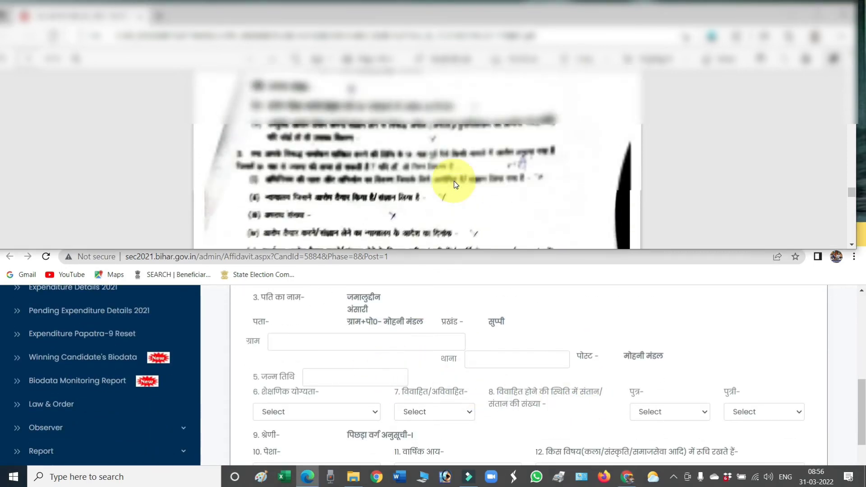
scroll(454, 181, down, 10)
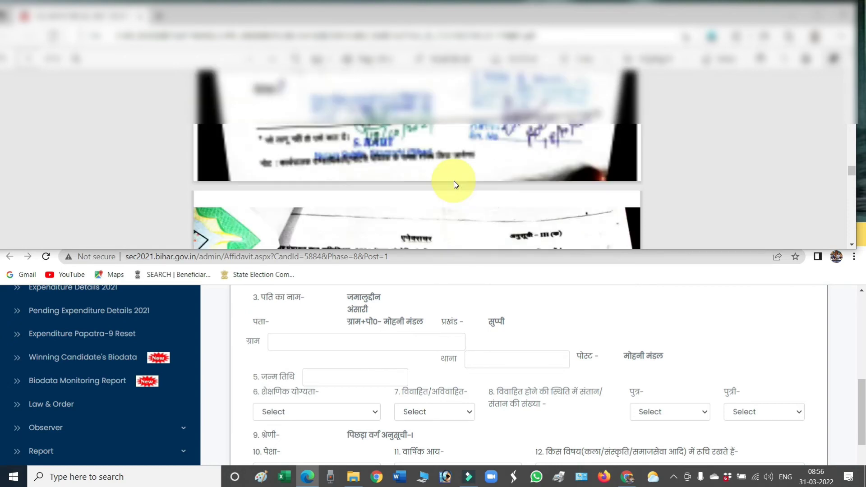
scroll(454, 180, up, 6)
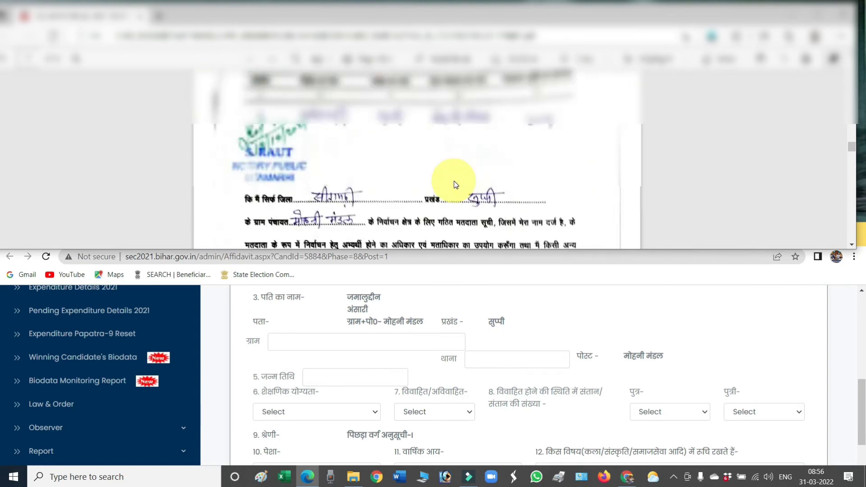
scroll(454, 180, up, 5)
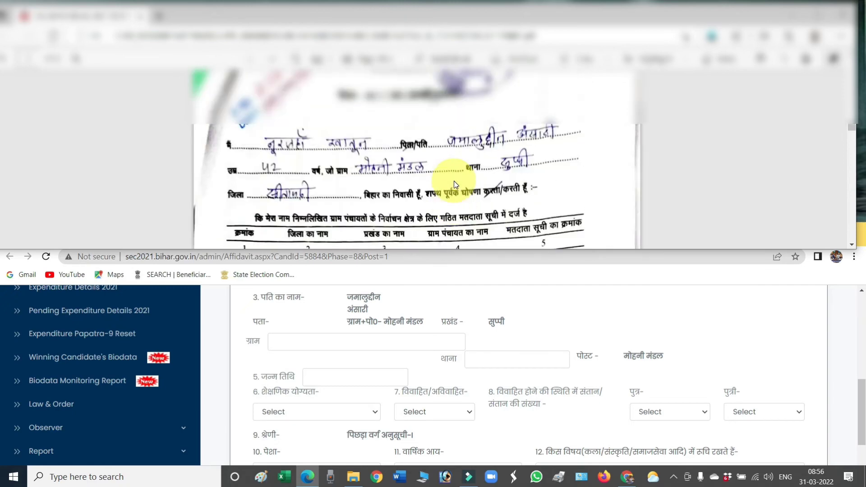
scroll(454, 180, up, 15)
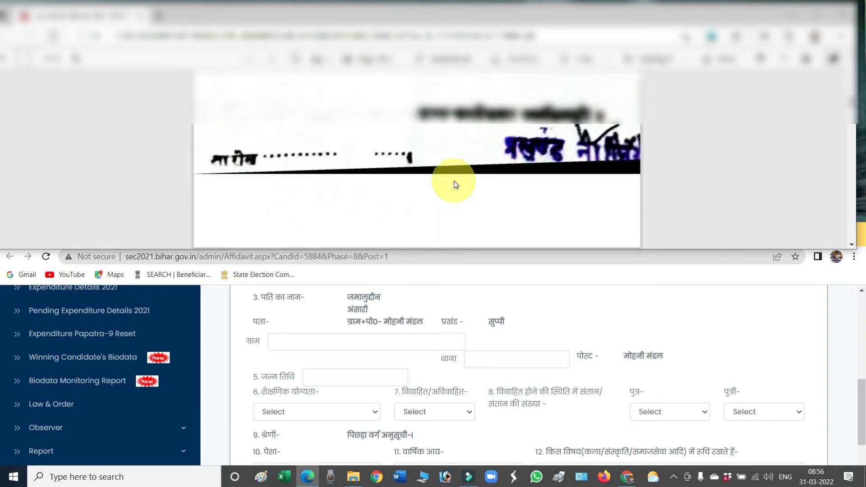
scroll(453, 180, up, 15)
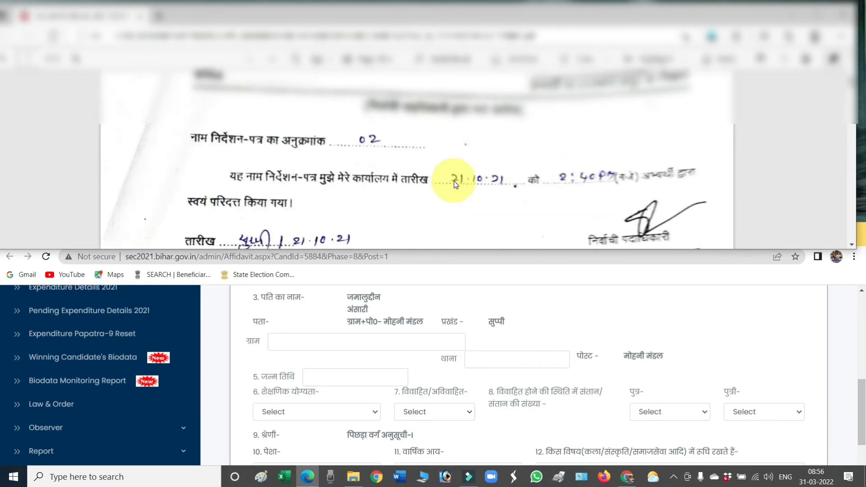
scroll(454, 181, up, 15)
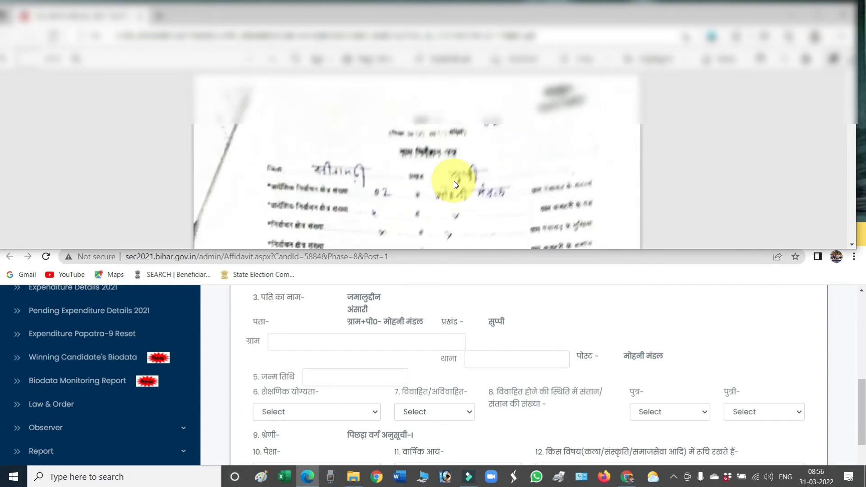
scroll(454, 180, down, 10)
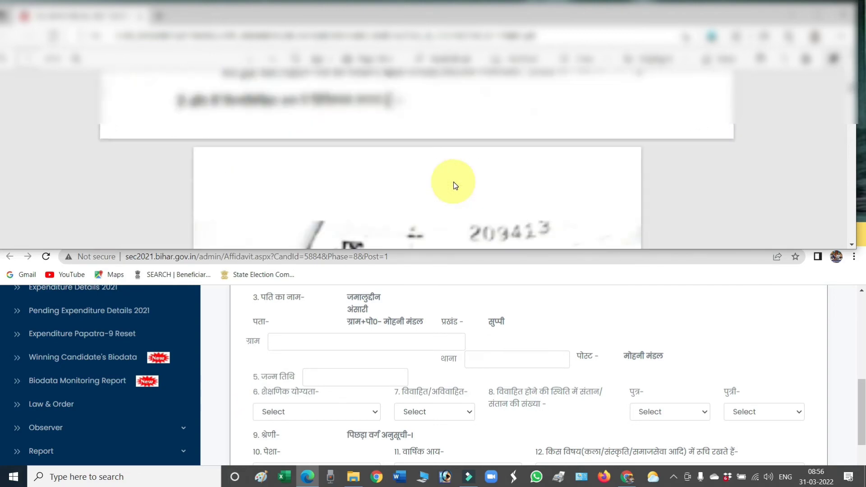
scroll(454, 185, down, 15)
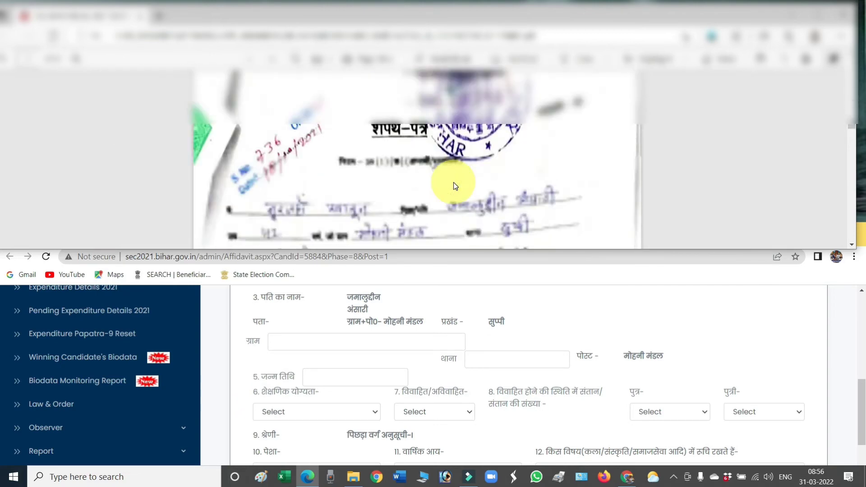
scroll(453, 182, down, 10)
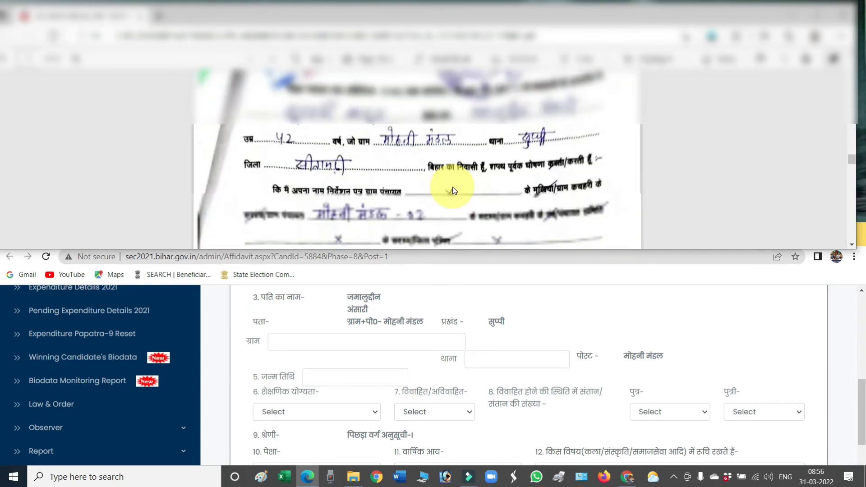
scroll(453, 189, down, 10)
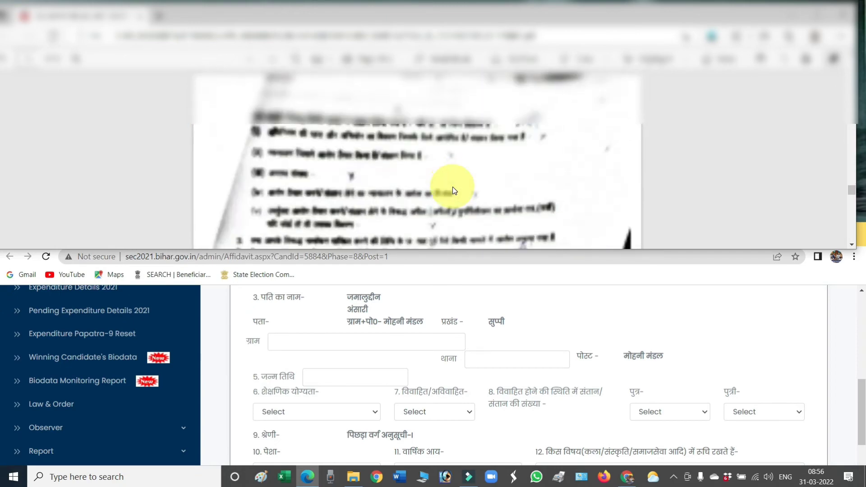
scroll(453, 187, down, 12)
scroll(453, 187, up, 3)
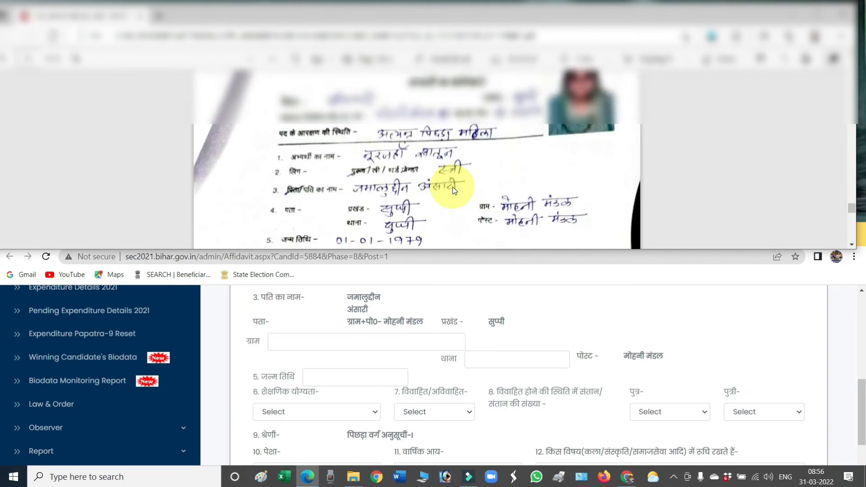
scroll(452, 186, up, 1)
scroll(453, 186, down, 1)
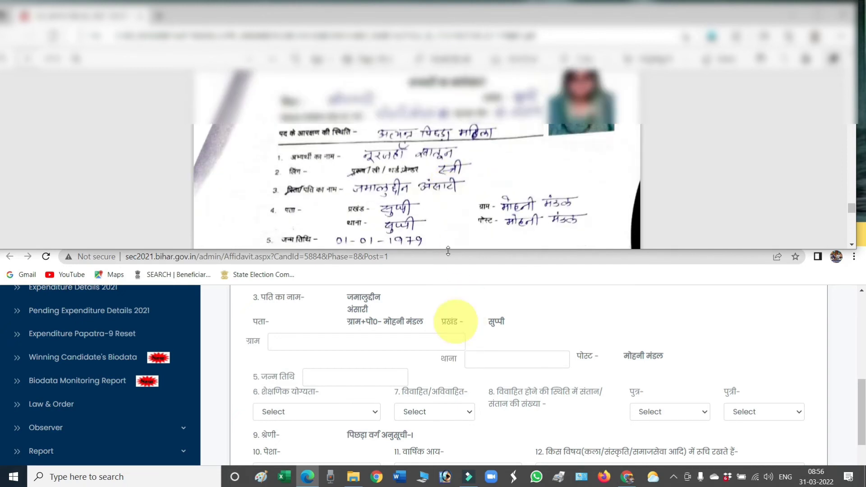
Step: Enter village मोहनी मंडल and choose police station सुप्पी
click(327, 343)
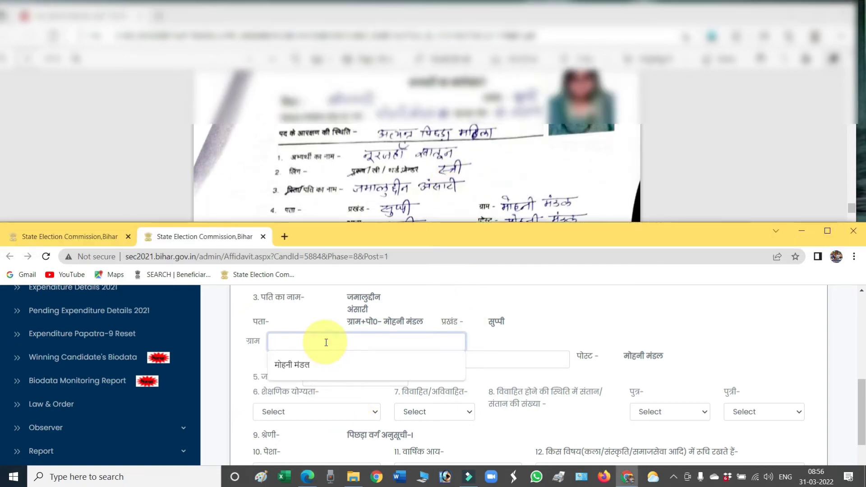
text(MOH)
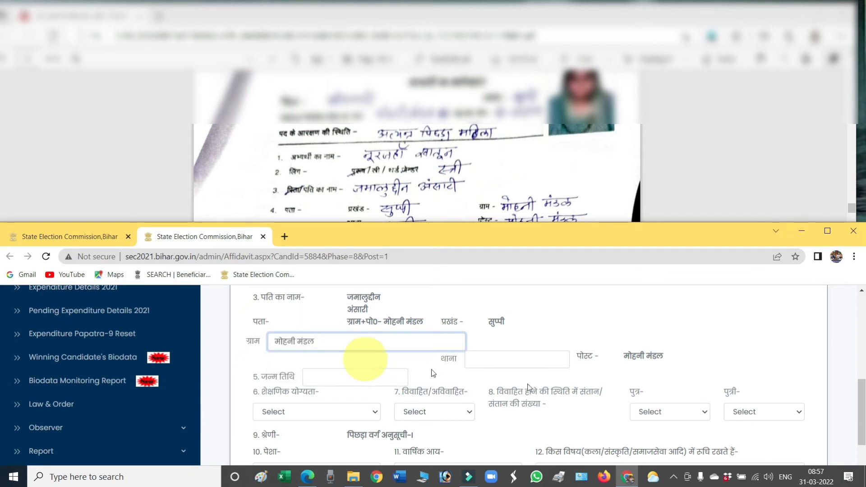
click(547, 360)
click(477, 388)
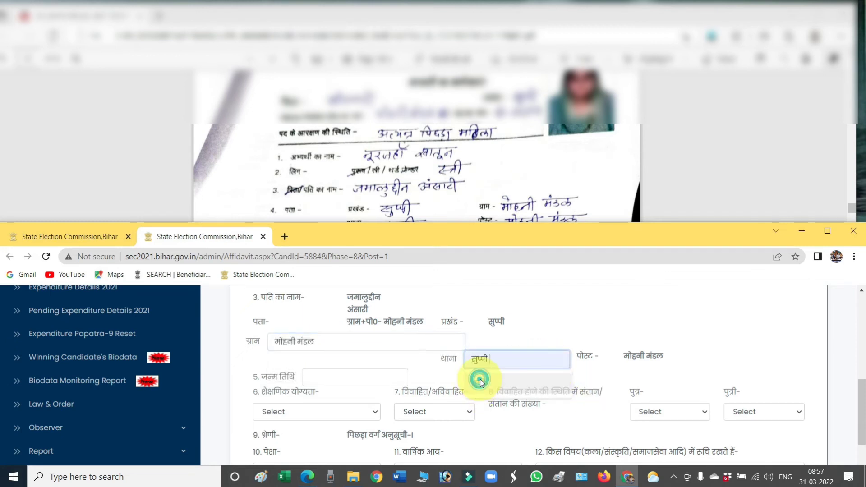
Step: Set the birth date to 01/01/1979 in the calendar, checking it against the affidavit
click(332, 377)
click(495, 178)
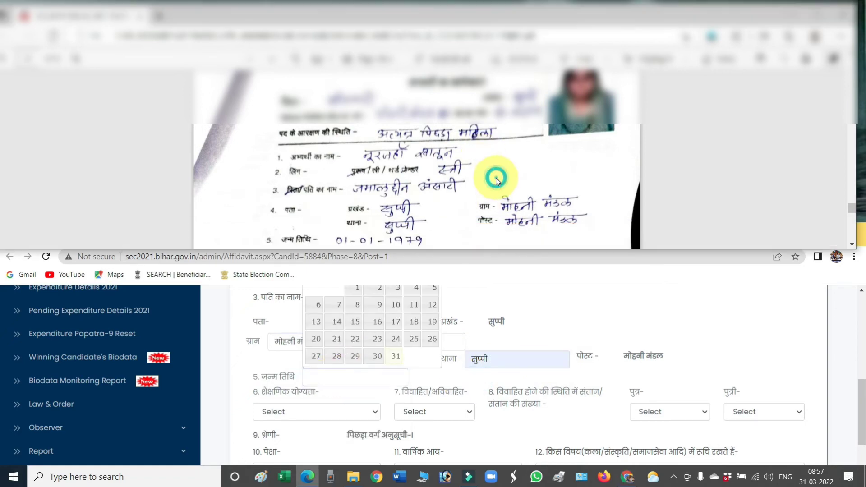
scroll(496, 180, down, 2)
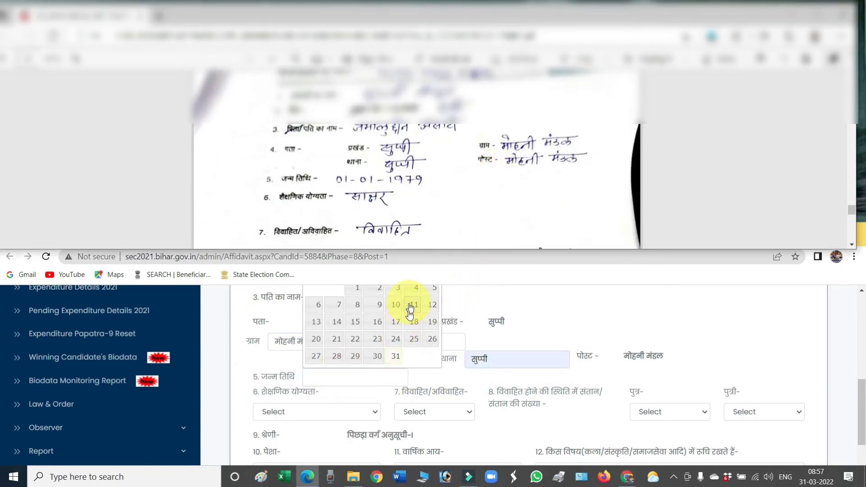
scroll(410, 319, up, 1)
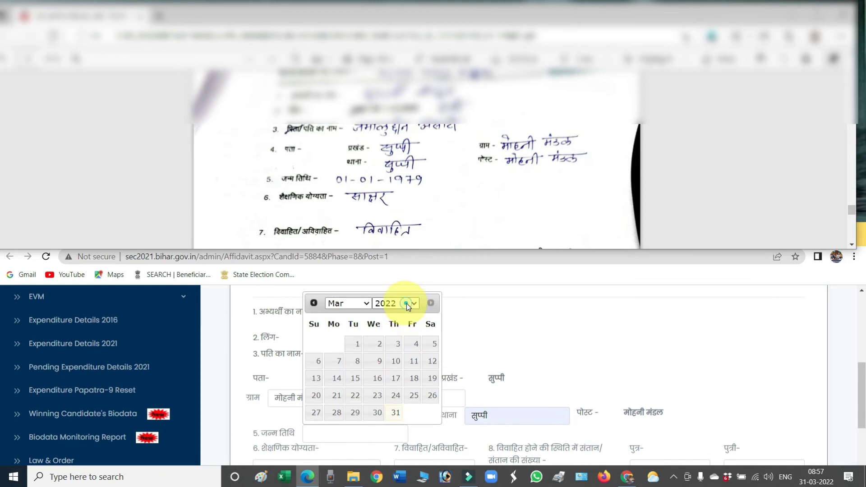
click(407, 303)
text(19709)
key(Return)
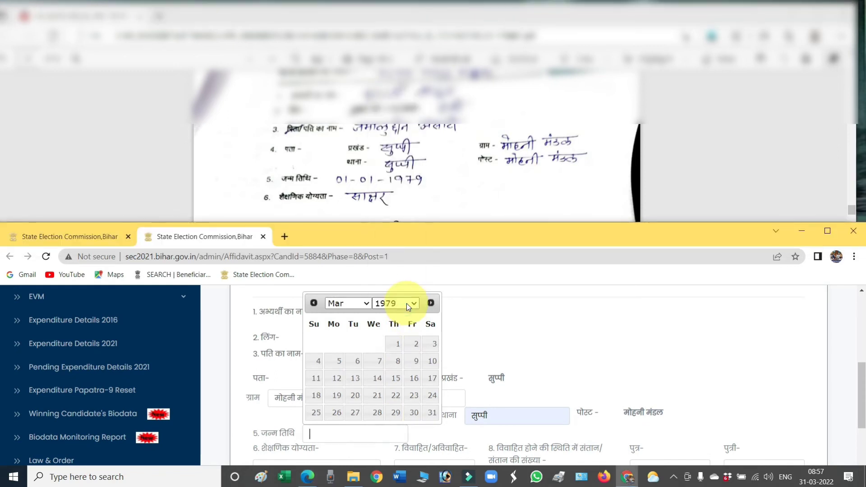
click(359, 303)
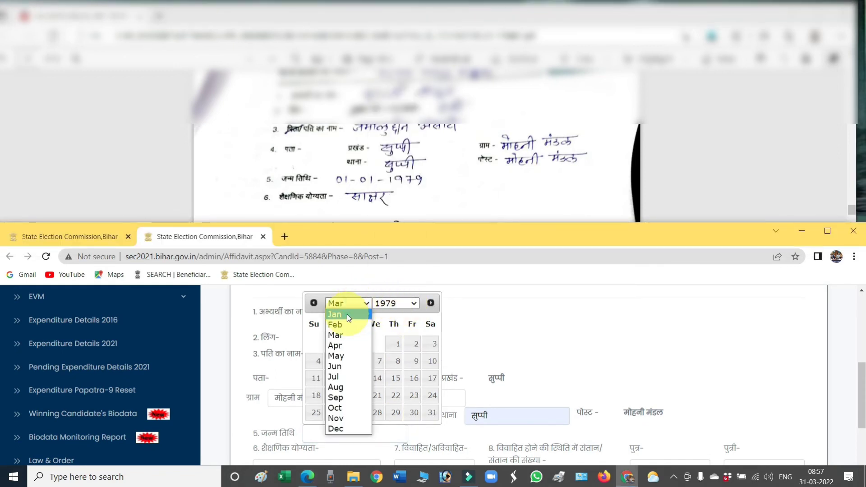
click(348, 314)
click(334, 344)
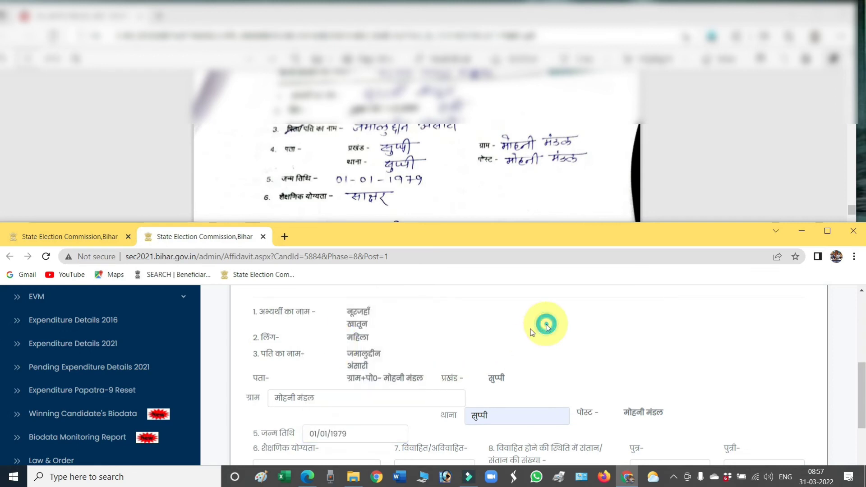
Step: Set educational qualification to 8वीं से नीचे and marital status to विवाहित
scroll(435, 361, down, 2)
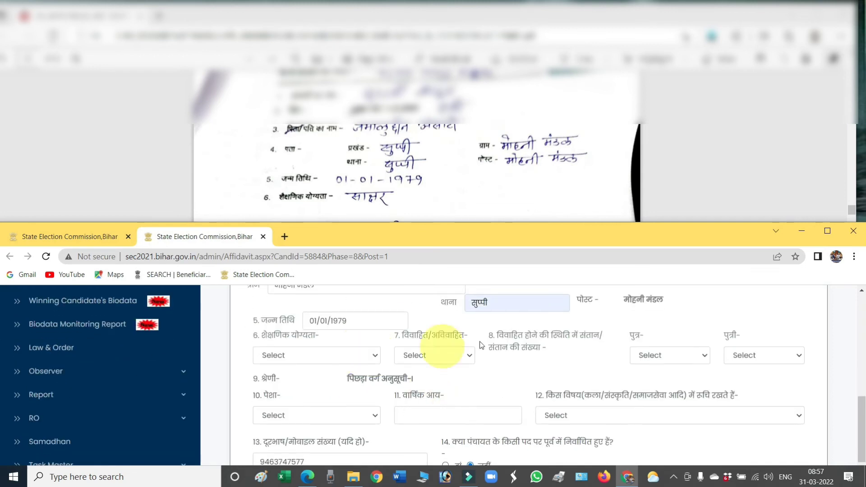
click(349, 359)
click(310, 381)
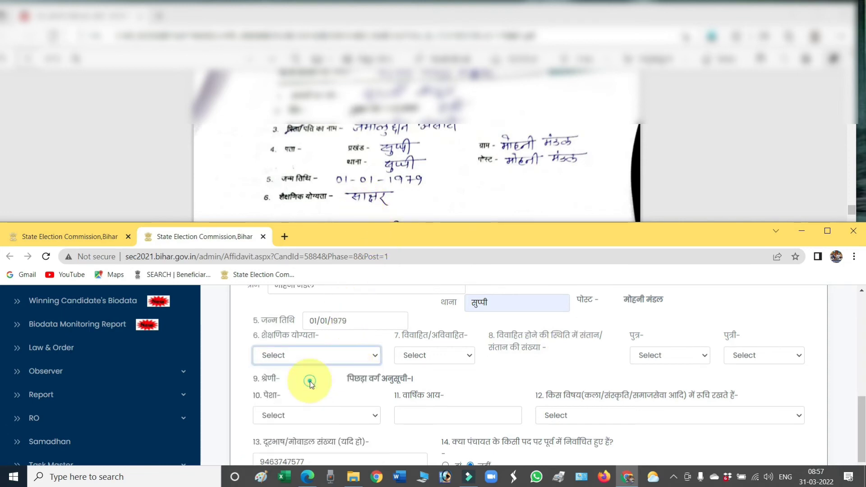
click(448, 364)
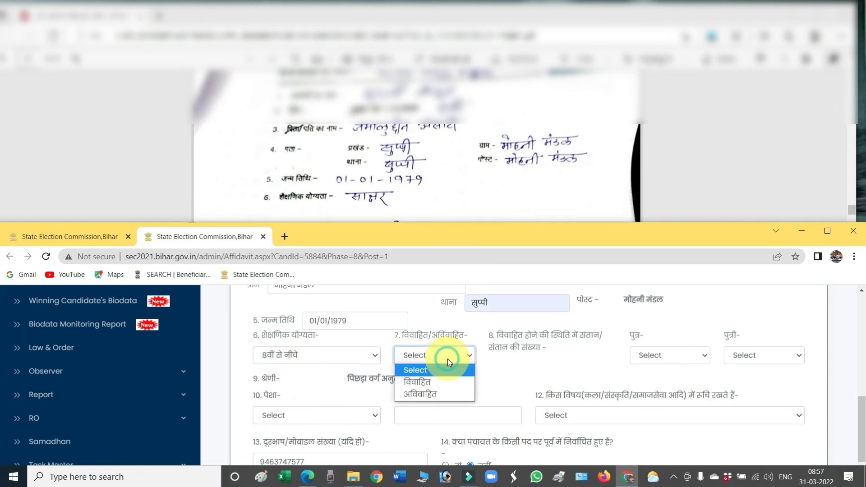
click(436, 382)
Step: Record 4 sons and 2 daughters, as shown in the affidavit
click(494, 200)
scroll(493, 201, down, 3)
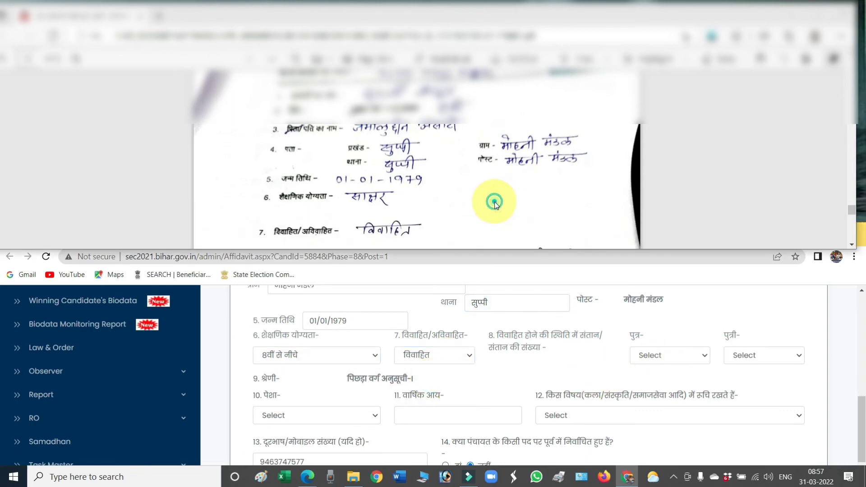
click(651, 355)
click(653, 169)
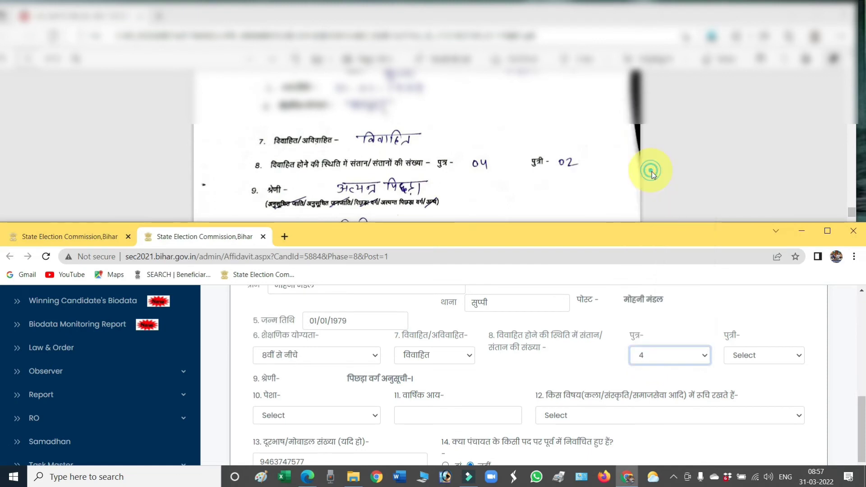
click(750, 354)
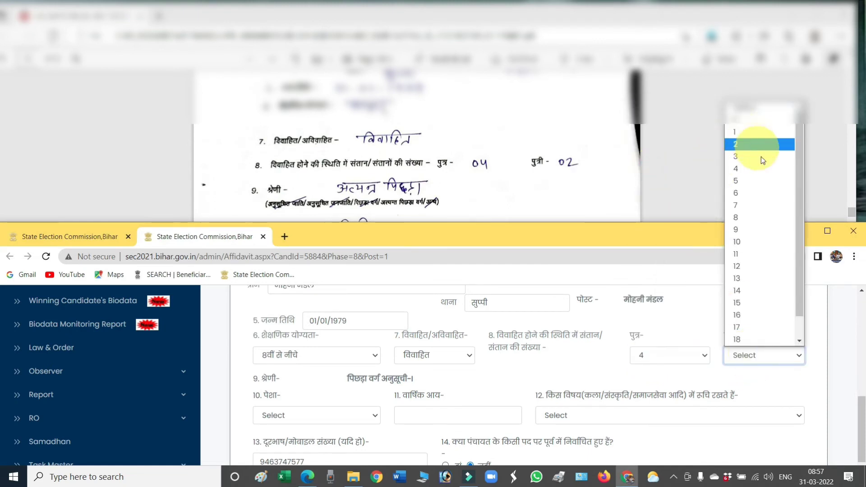
click(745, 146)
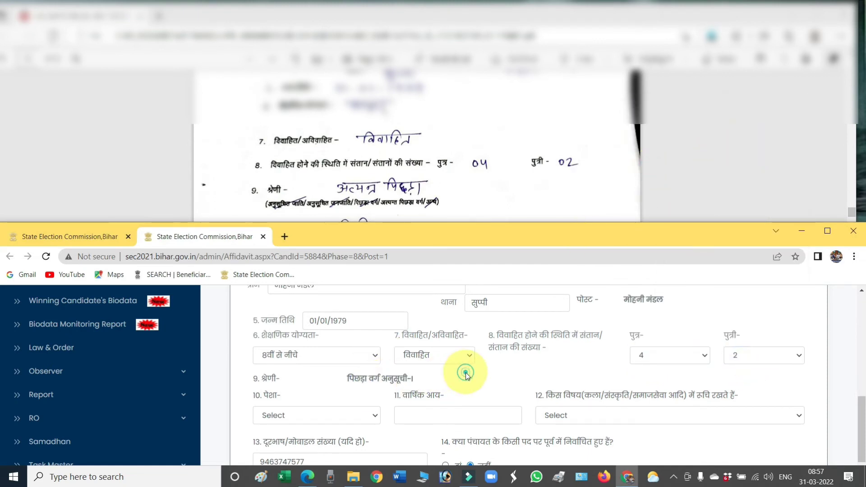
scroll(464, 374, down, 1)
Step: Set occupation to अन्य and annual income to 275000
click(364, 362)
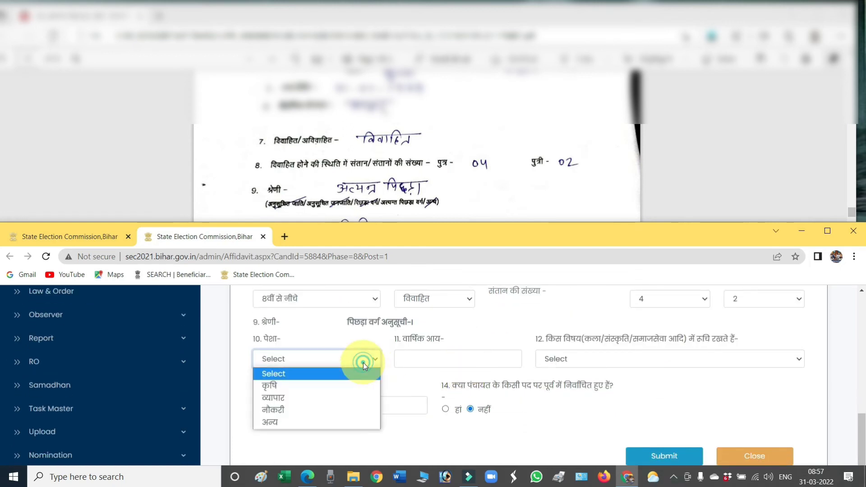
click(499, 185)
scroll(501, 187, down, 1)
scroll(498, 185, down, 3)
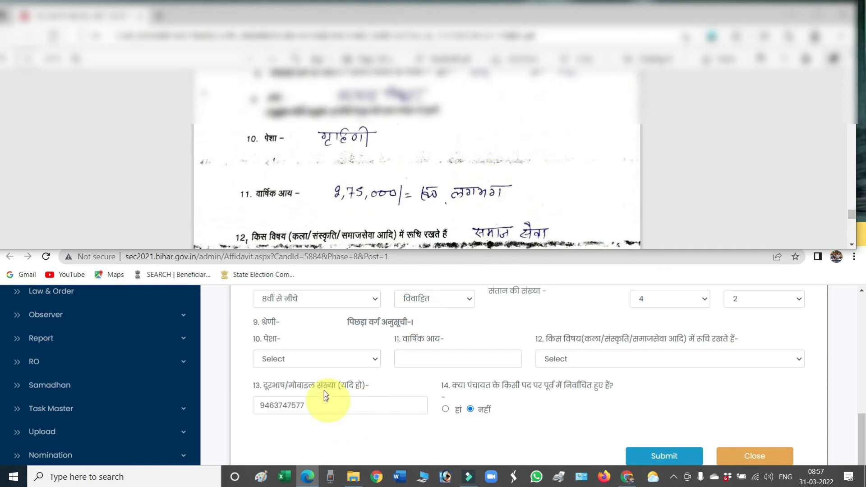
click(334, 363)
click(286, 418)
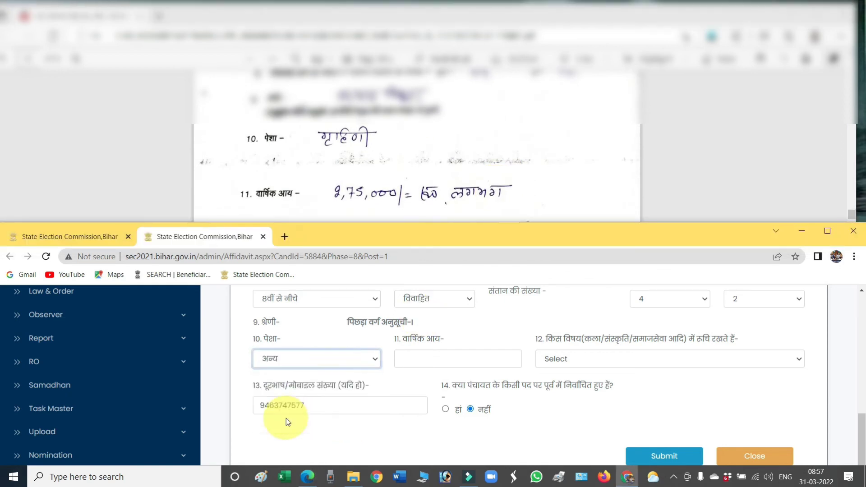
click(463, 364)
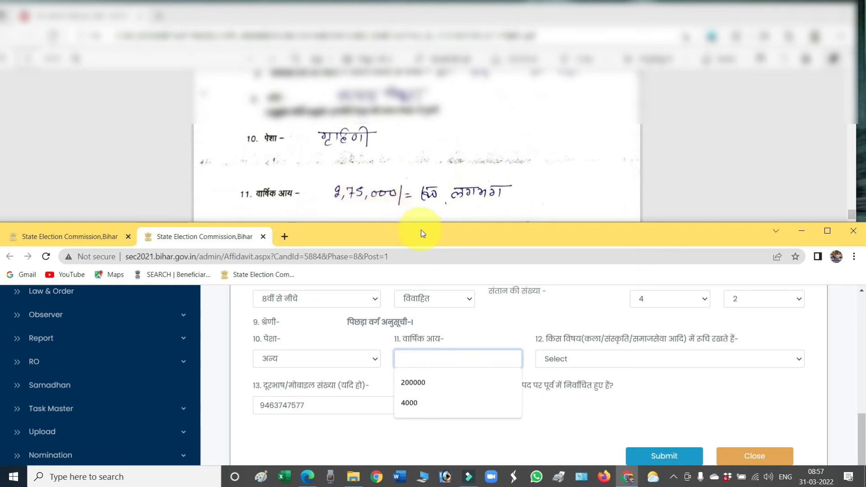
text(27500)
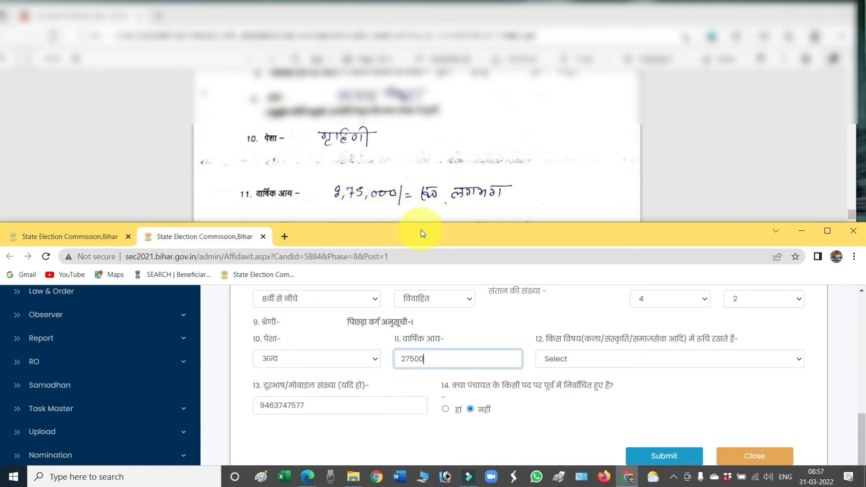
text(0)
Step: Choose समाजसेवा as the area of interest in question 12
click(611, 363)
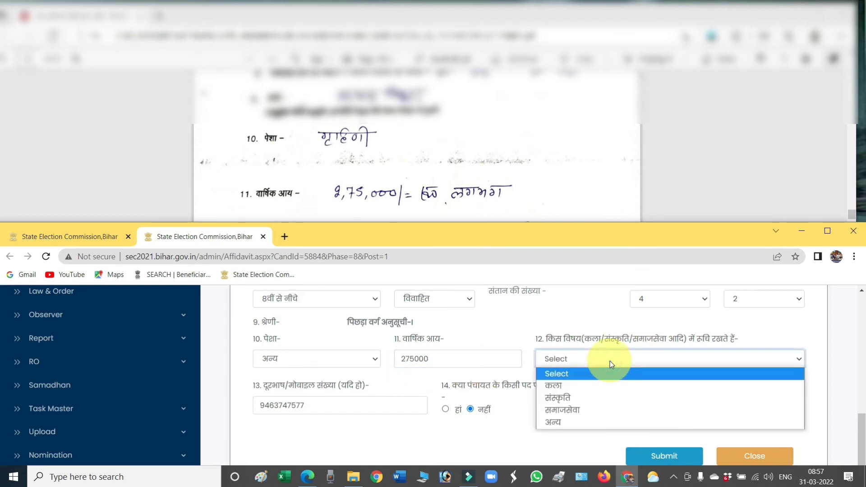
click(559, 173)
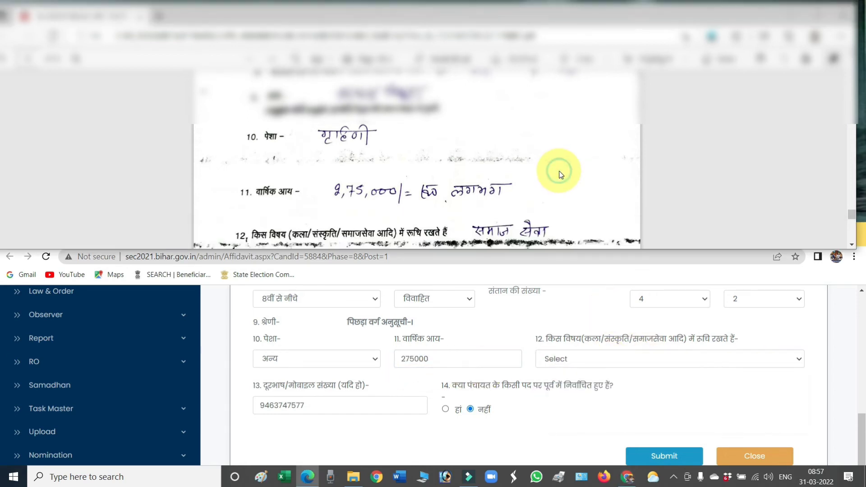
scroll(561, 175, down, 2)
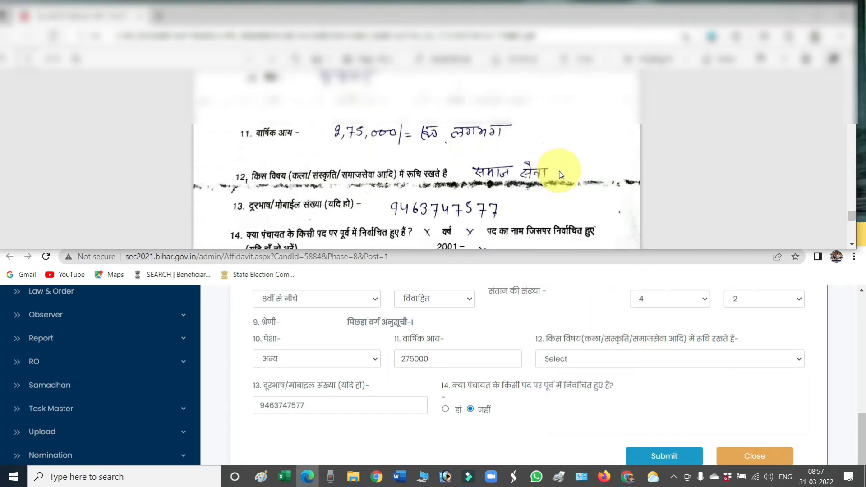
click(642, 361)
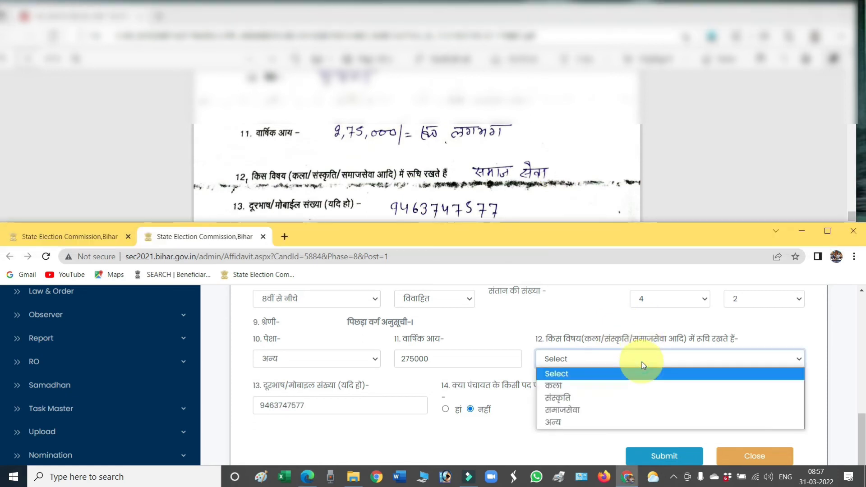
click(587, 413)
scroll(411, 350, down, 1)
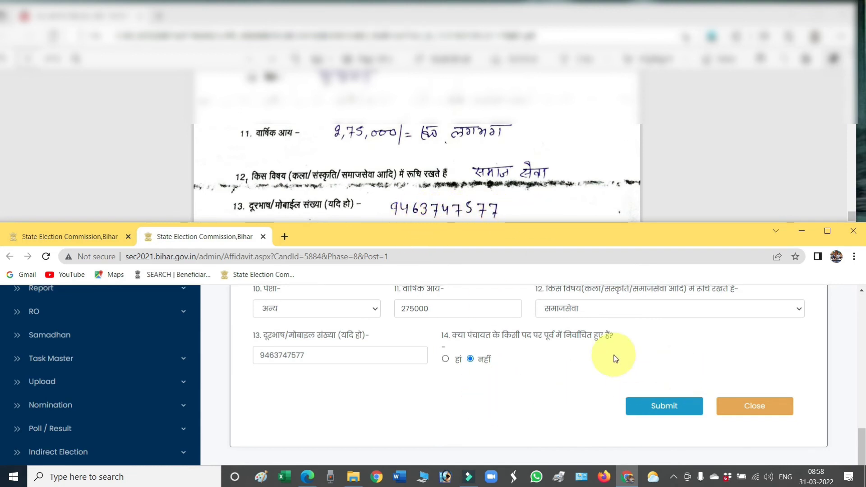
Step: Submit the second candidate's completed biodata form and acknowledge the Success message
scroll(614, 355, up, 15)
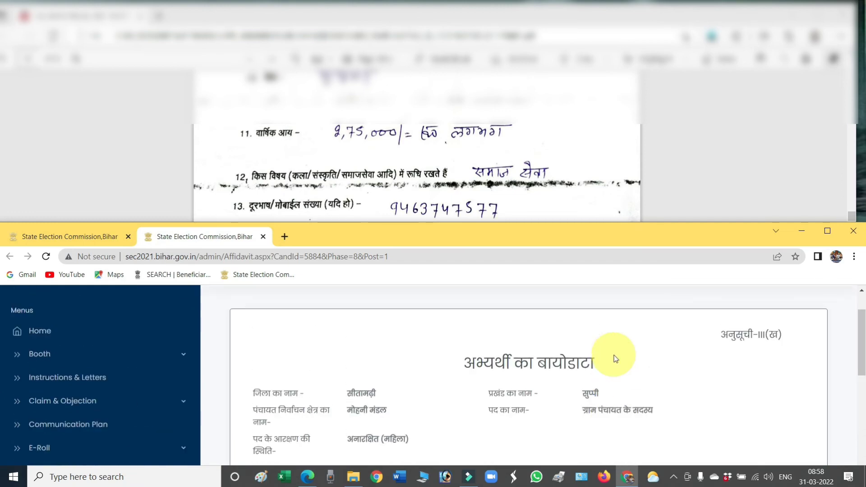
scroll(612, 357, down, 5)
scroll(496, 347, down, 2)
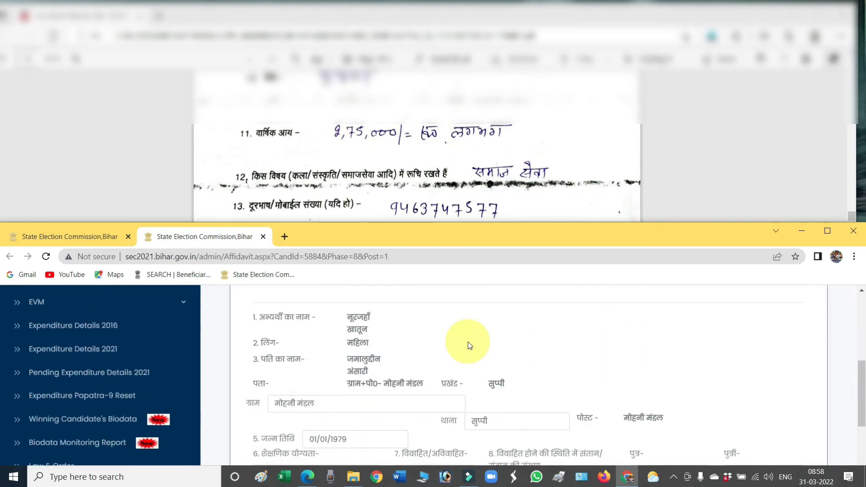
scroll(461, 345, down, 1)
scroll(361, 356, down, 1)
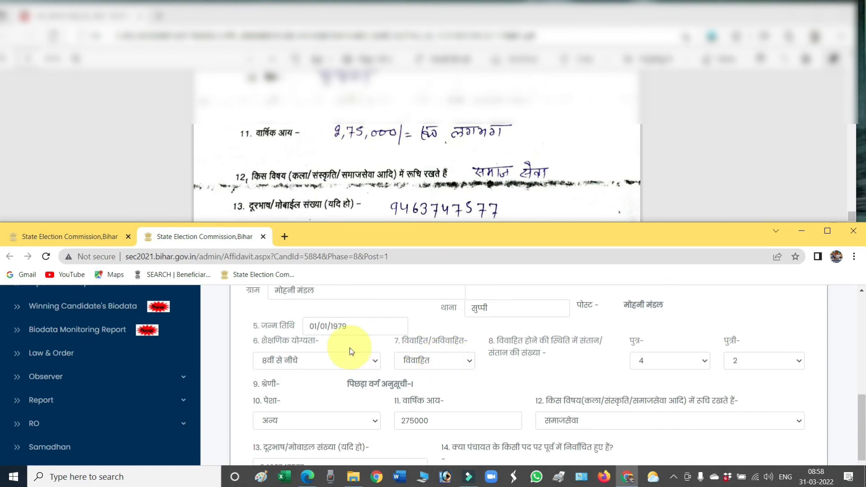
scroll(459, 170, up, 1)
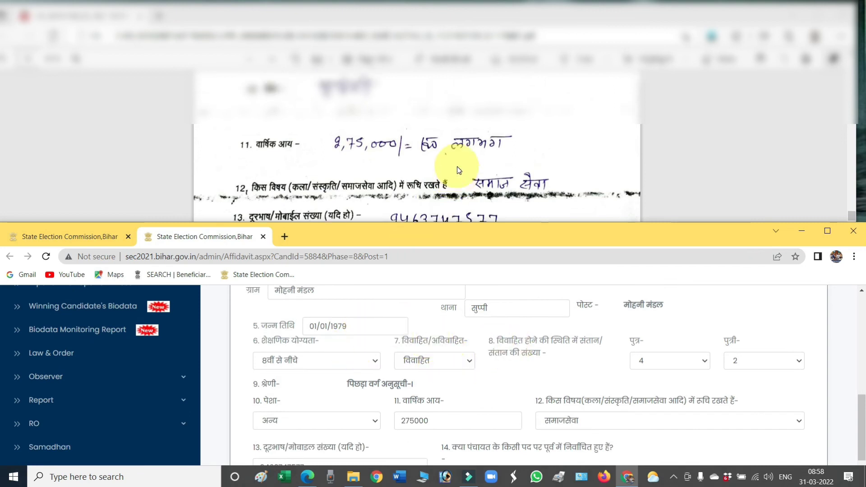
scroll(457, 168, up, 5)
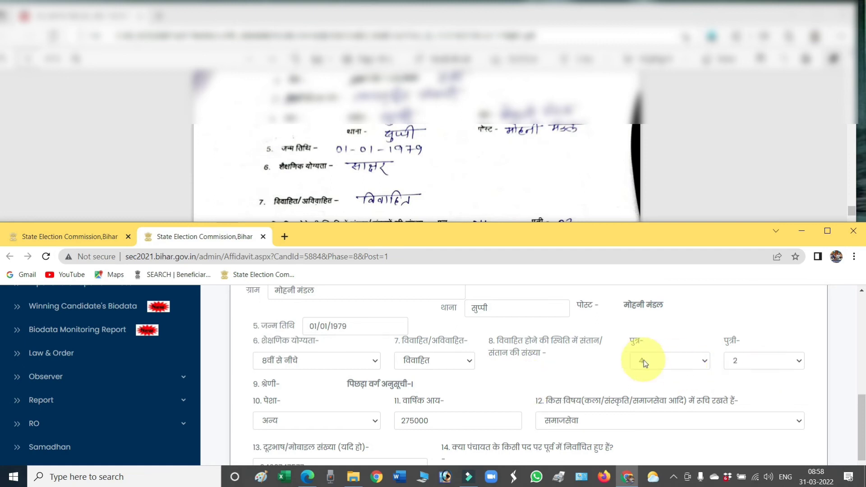
scroll(643, 361, down, 2)
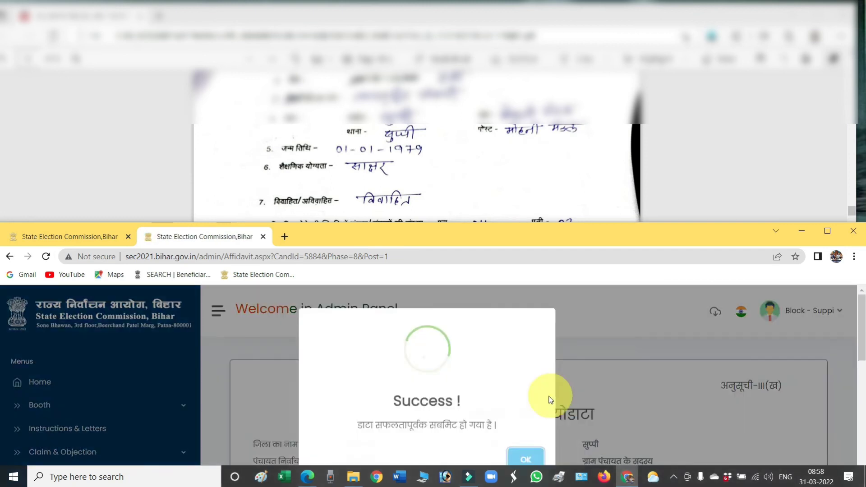
click(529, 463)
scroll(457, 385, down, 10)
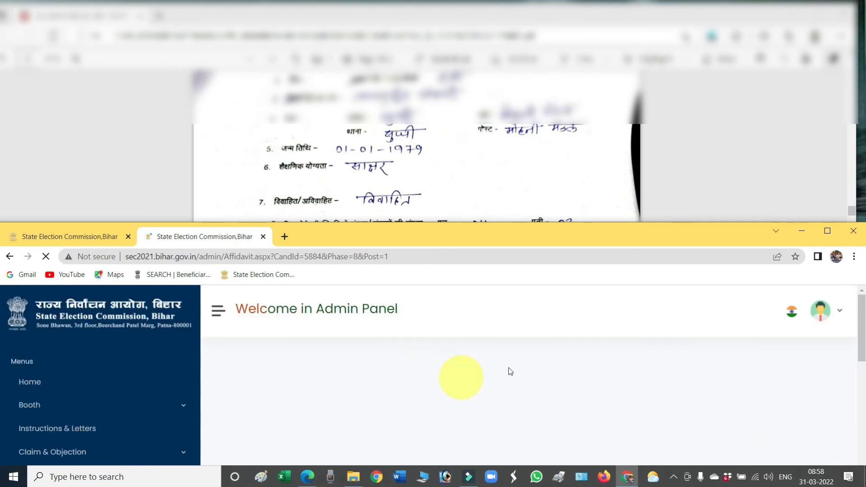
Step: Close the affidavit tab and start finalizing row 2's candidate in the winning list
key(ctrl+w)
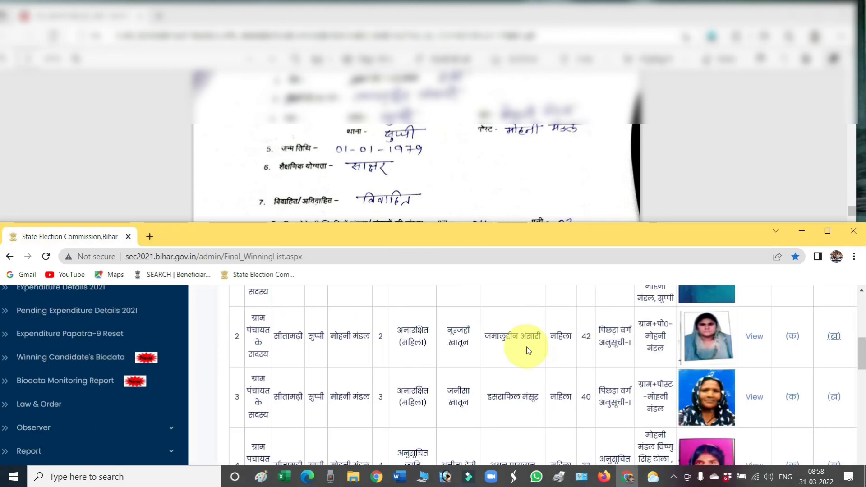
scroll(528, 348, down, 3)
scroll(592, 363, up, 1)
scroll(592, 363, up, 3)
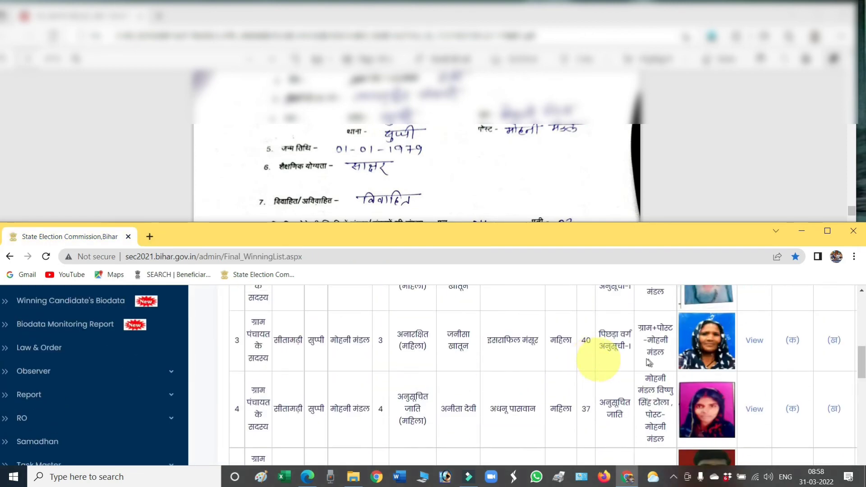
scroll(448, 377, up, 3)
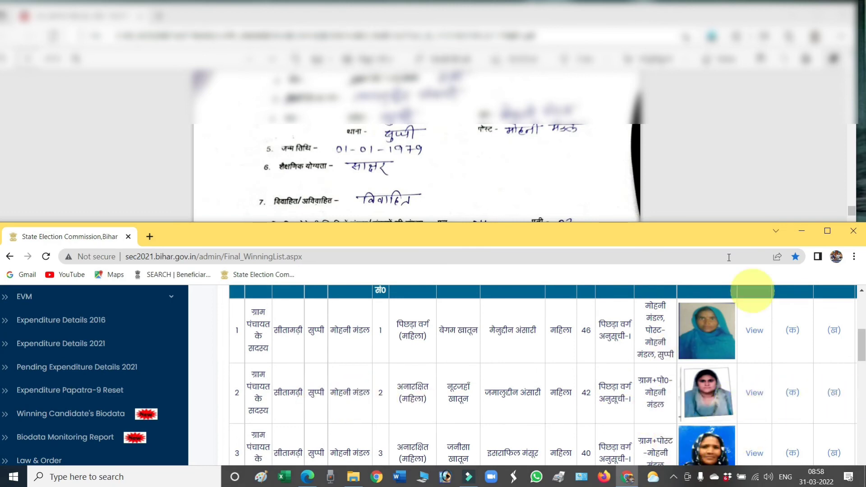
drag(684, 234, 683, 189)
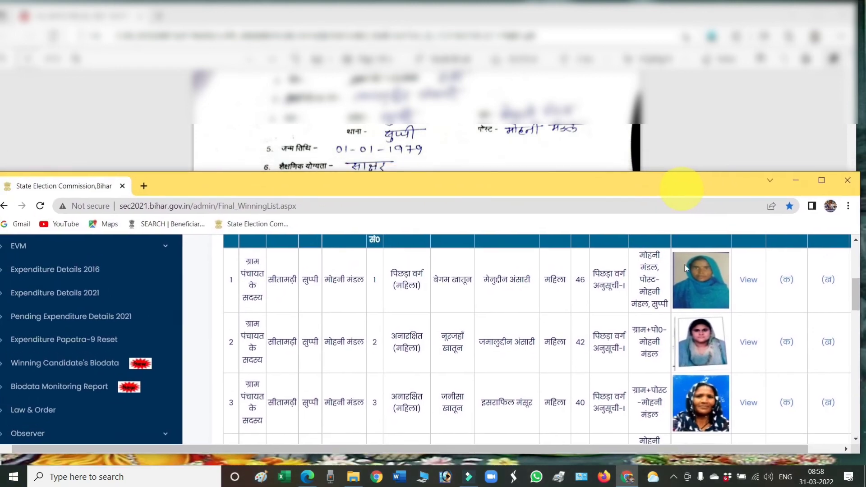
drag(666, 450, 737, 450)
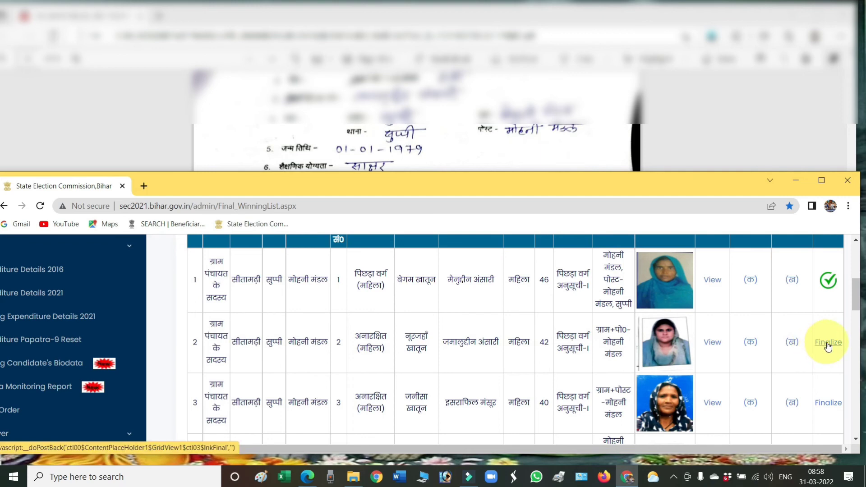
click(828, 344)
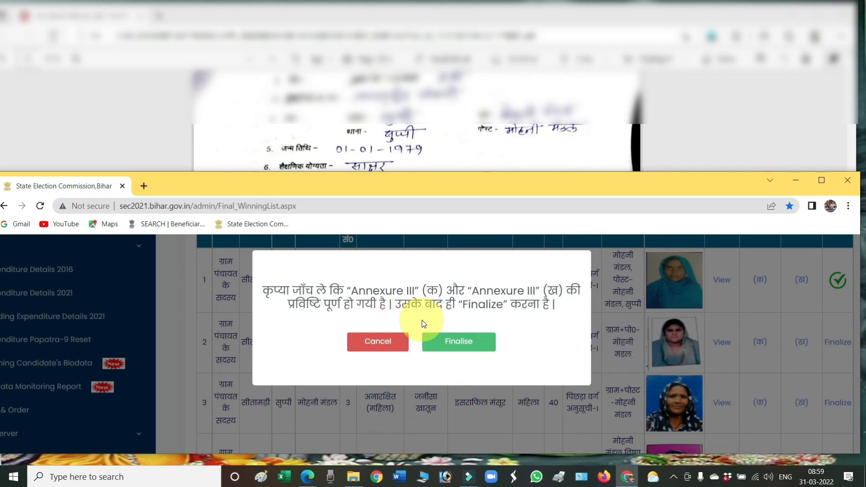
Step: Confirm finalization of row 2's candidate and scroll right to see its green check
click(460, 343)
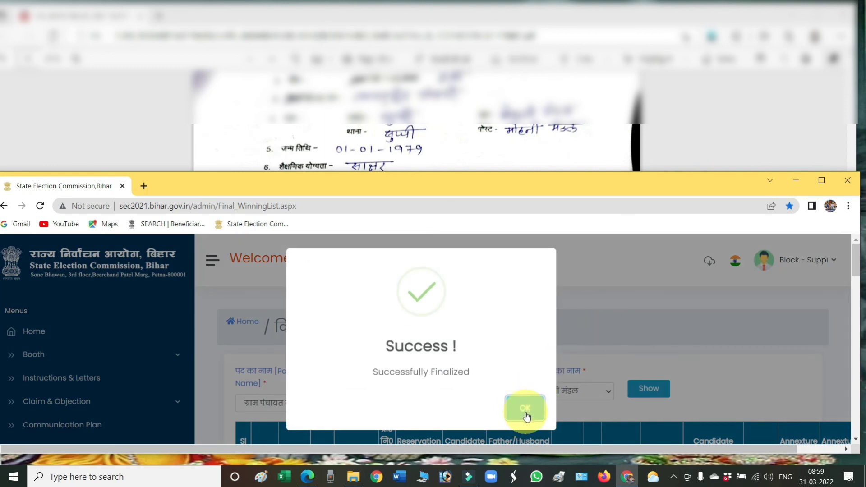
click(525, 413)
scroll(627, 364, down, 5)
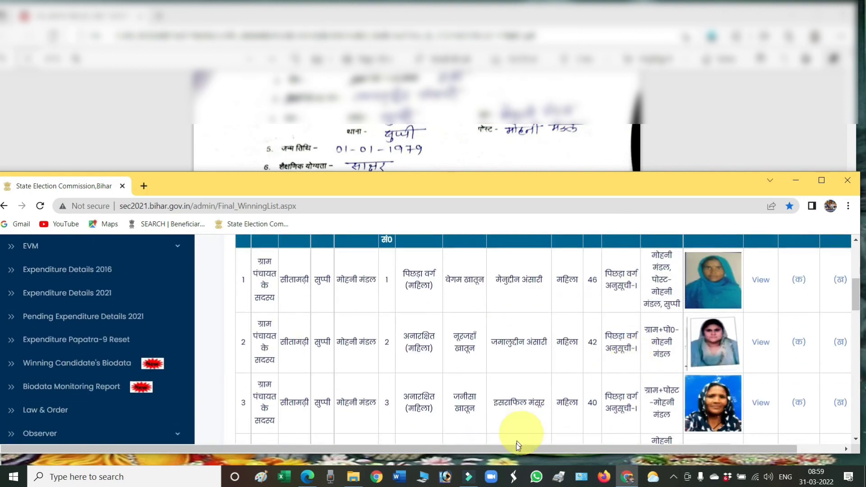
drag(517, 446, 622, 452)
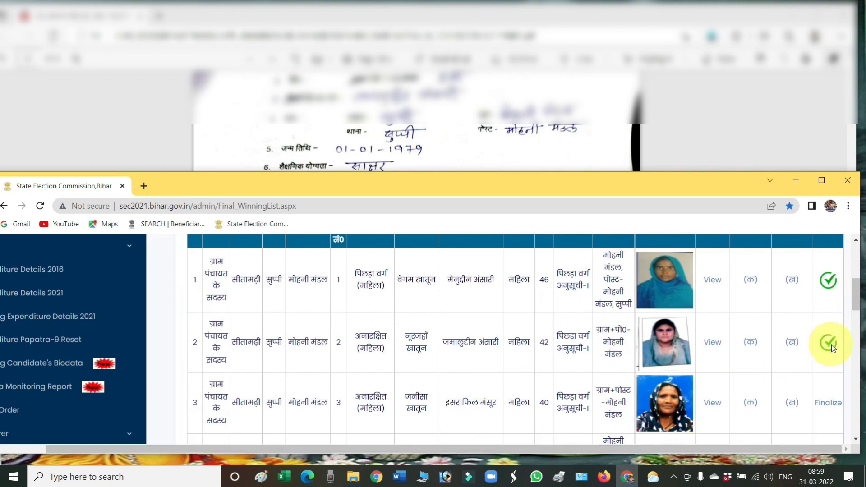
Step: Open row 2's Annexure-III (क) and its section 4(क) immovable property details
click(751, 342)
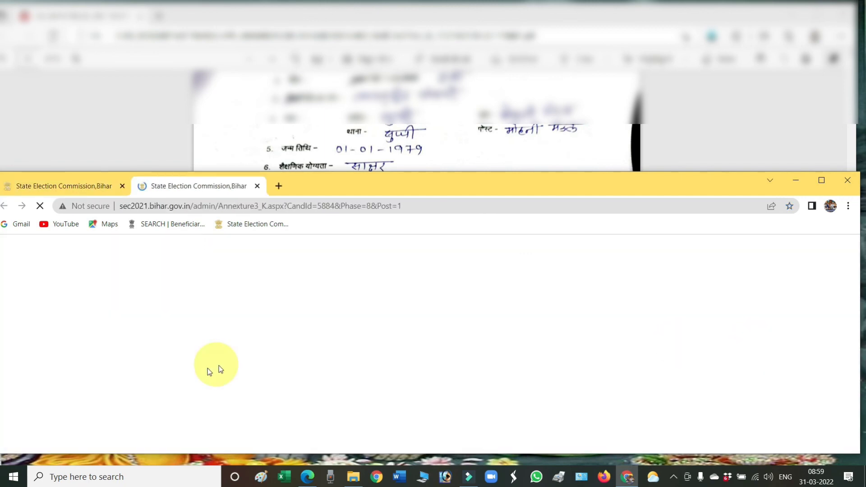
scroll(553, 350, down, 10)
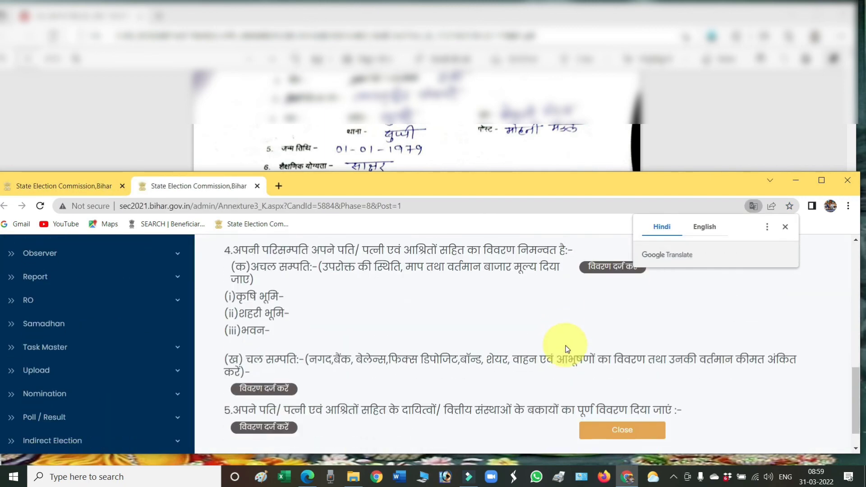
scroll(567, 350, up, 2)
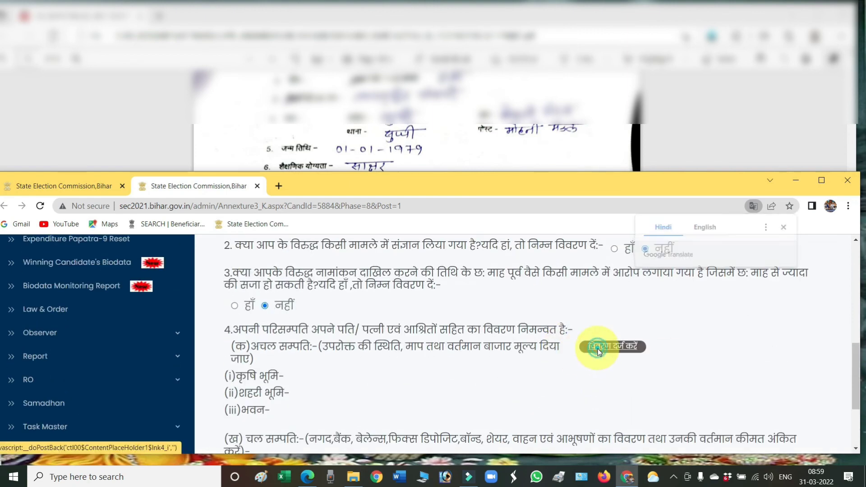
click(600, 351)
Step: Review the saved property values: agricultural land 280000 and building 400000
scroll(544, 365, down, 10)
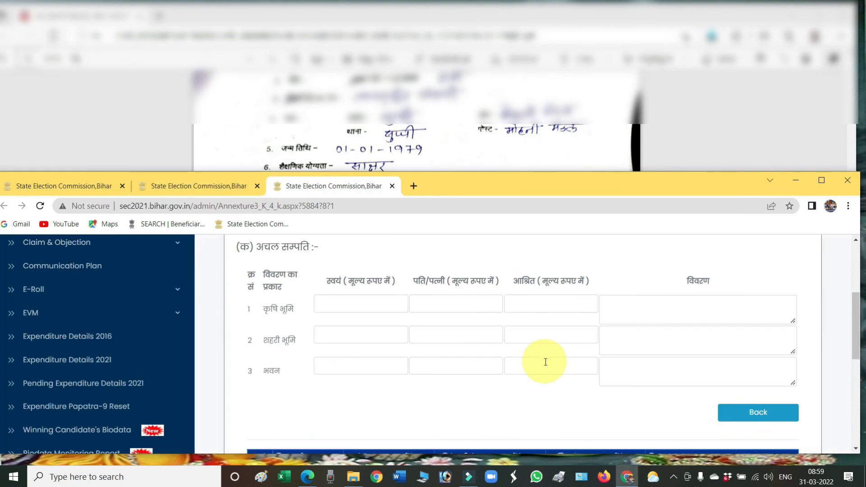
scroll(546, 366, up, 5)
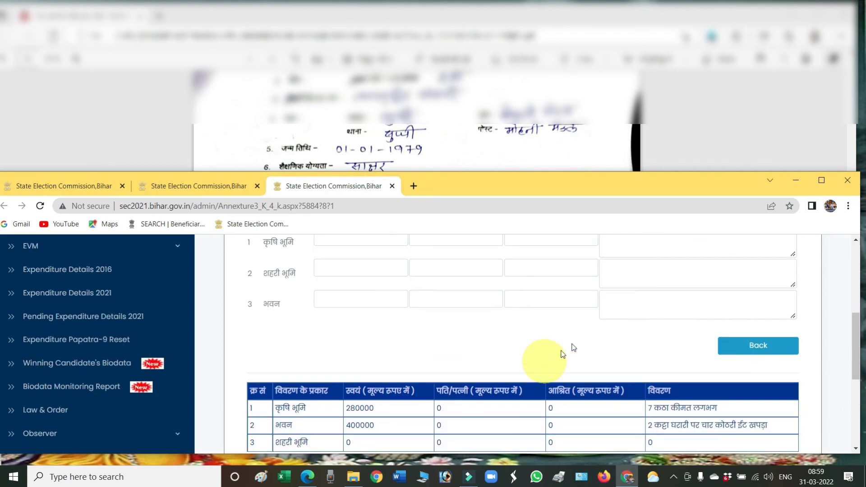
click(354, 350)
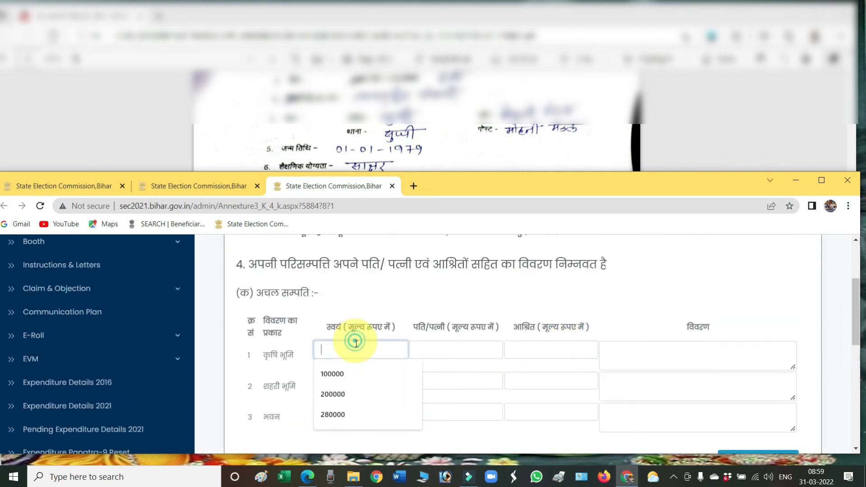
click(557, 306)
scroll(645, 345, down, 5)
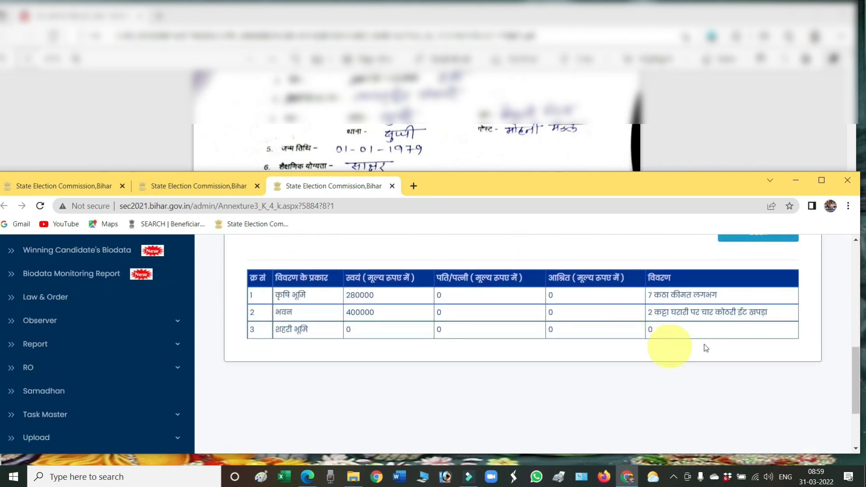
scroll(708, 347, up, 2)
scroll(708, 362, down, 2)
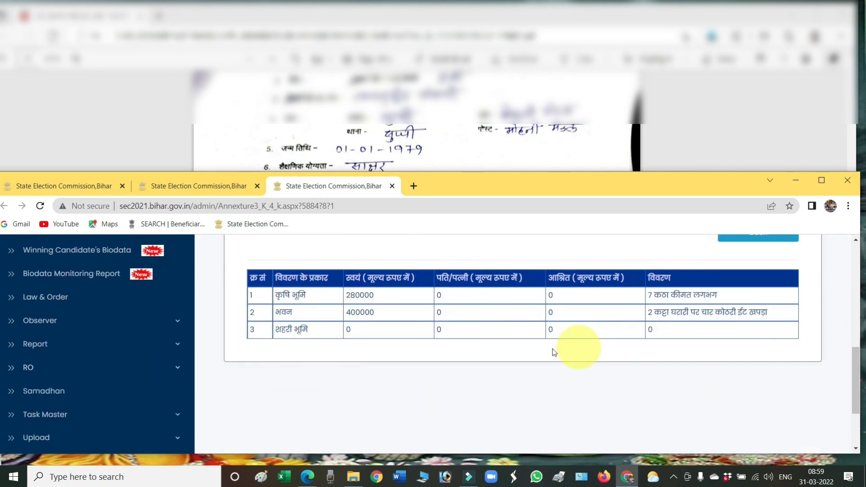
scroll(688, 358, up, 1)
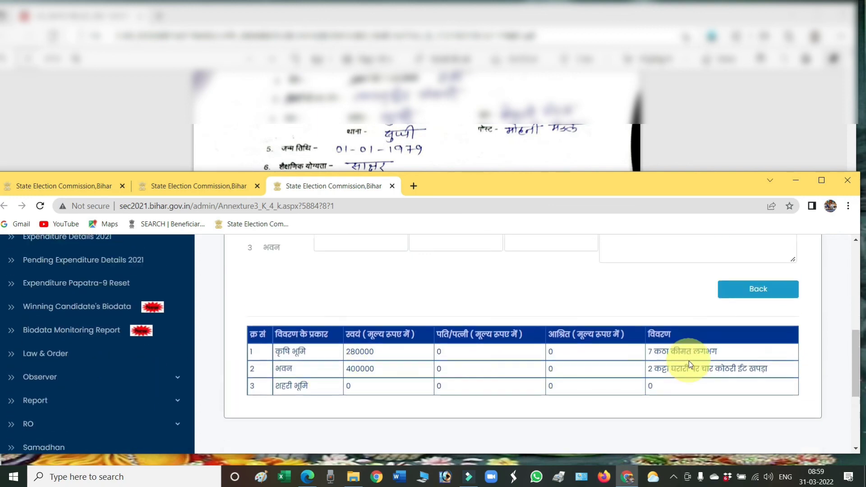
Step: Go back to the Annexure-III declaration showing नहीं criminal-record answers and section 4 headings
click(772, 289)
scroll(646, 337, down, 2)
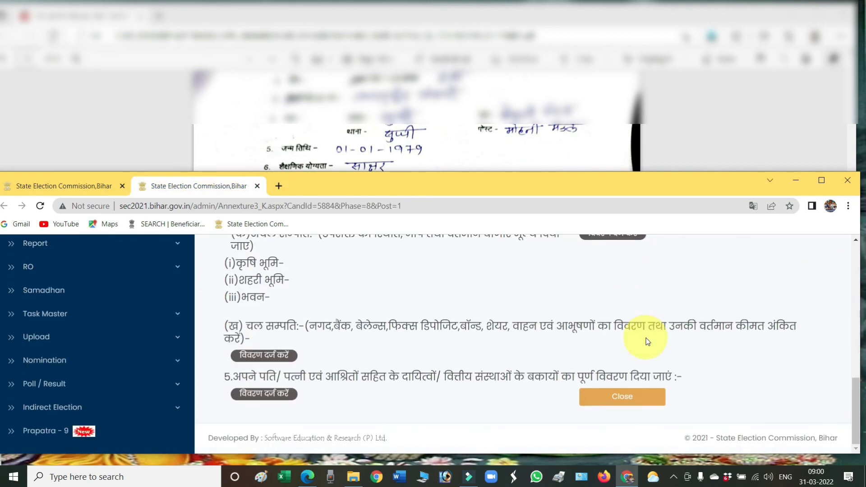
scroll(627, 345, up, 4)
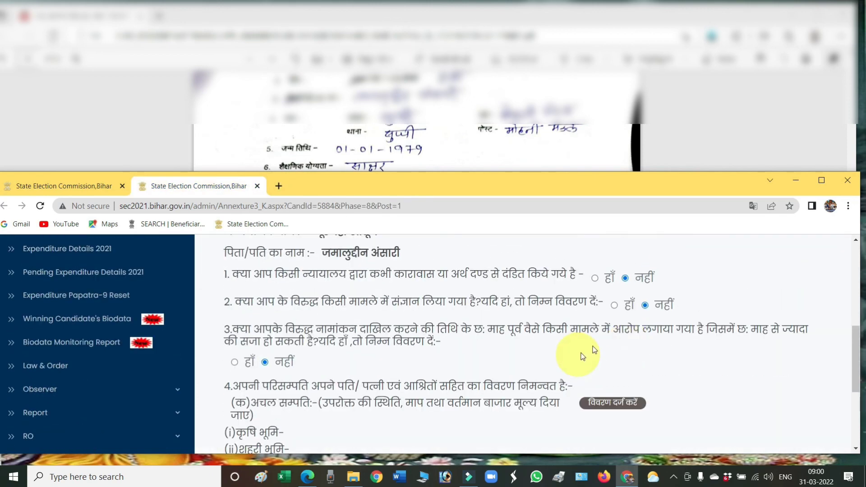
scroll(686, 318, down, 4)
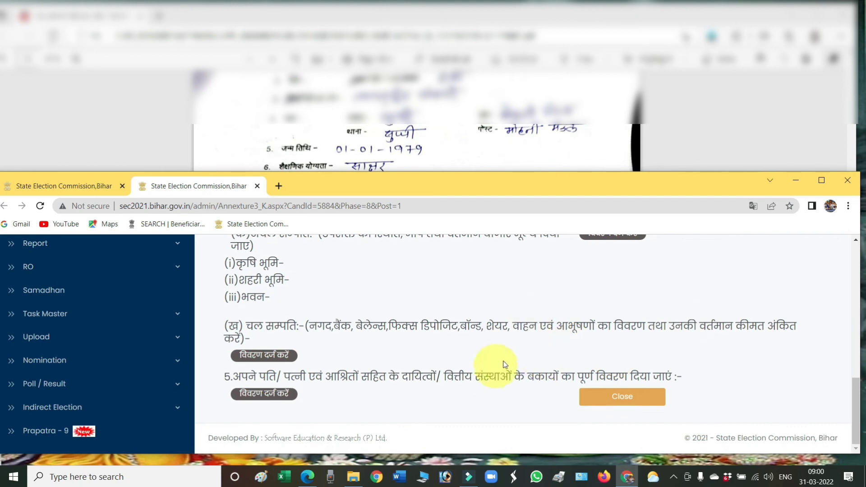
scroll(570, 365, up, 10)
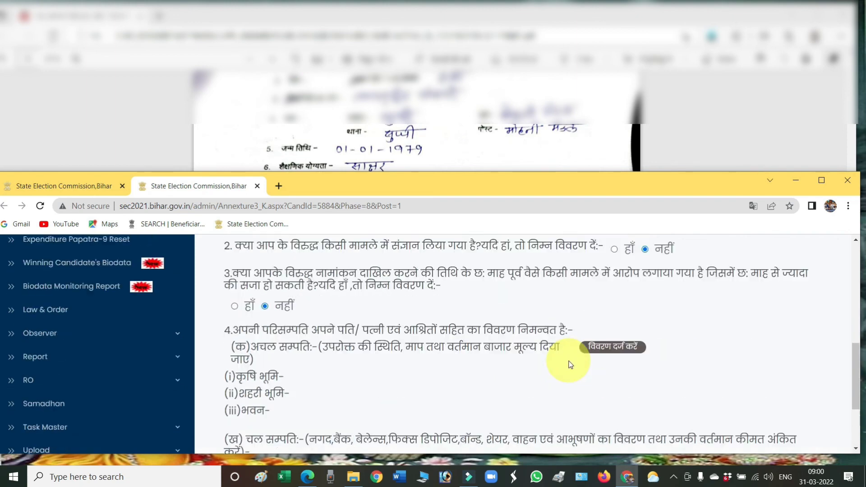
scroll(570, 364, down, 10)
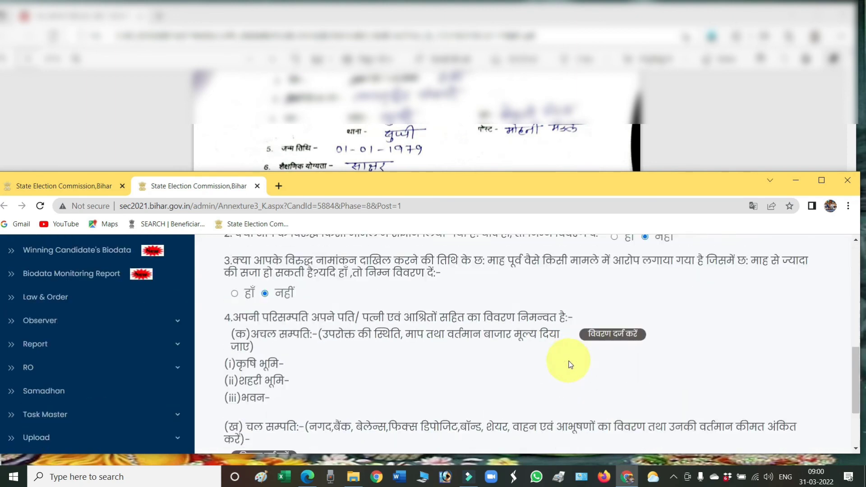